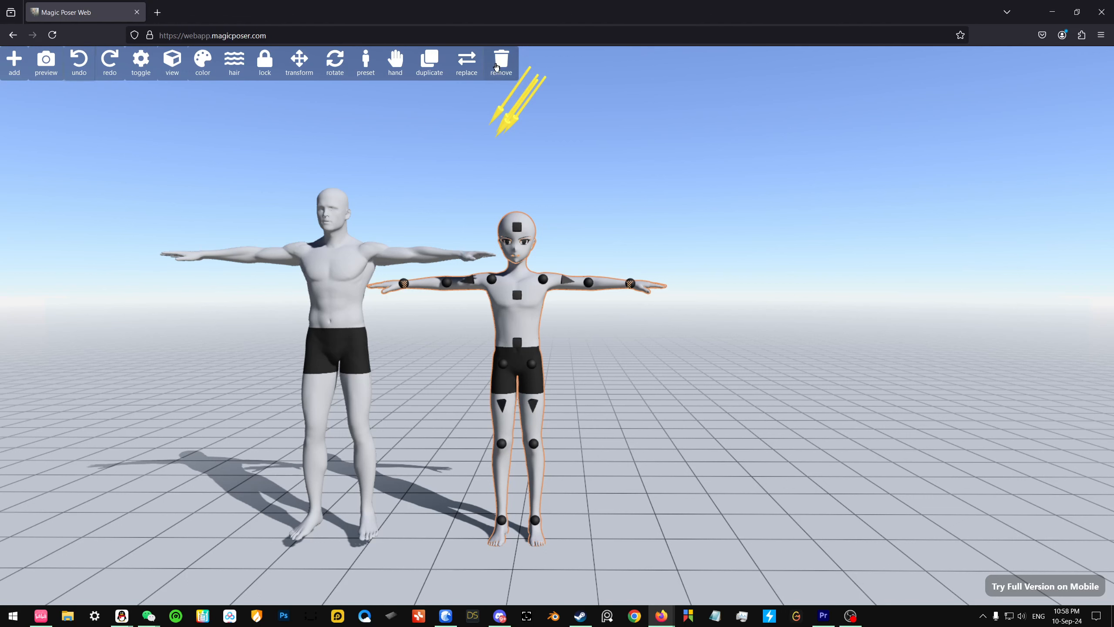
Remove the anime boy beside the man and undo the man's move away from the scene's centre.
{"action": "left_click", "coordinate": [502, 61]}
{"action": "left_click", "coordinate": [345, 275]}
{"action": "left_click", "coordinate": [57, 58]}
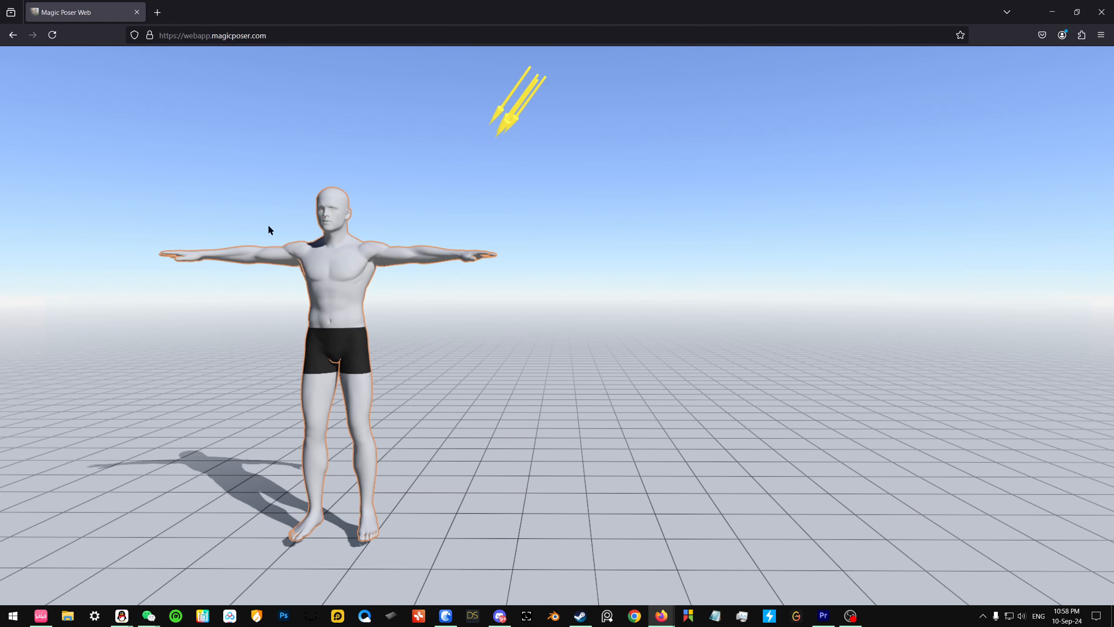
{"action": "left_click", "coordinate": [351, 316]}
{"action": "left_click", "coordinate": [299, 280]}
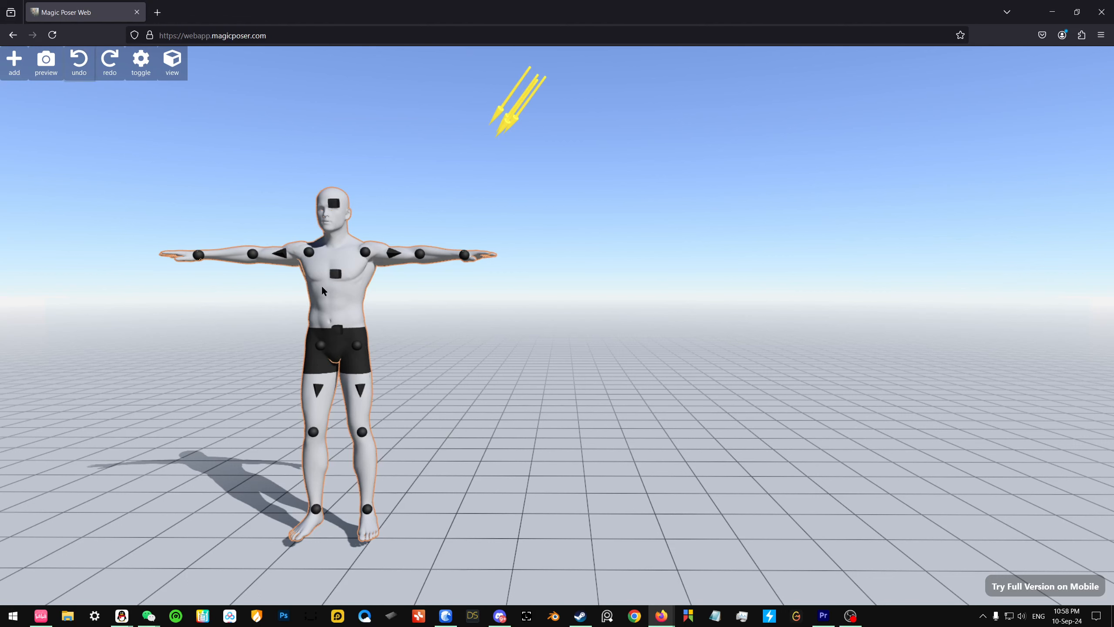
{"action": "left_click", "coordinate": [93, 77]}
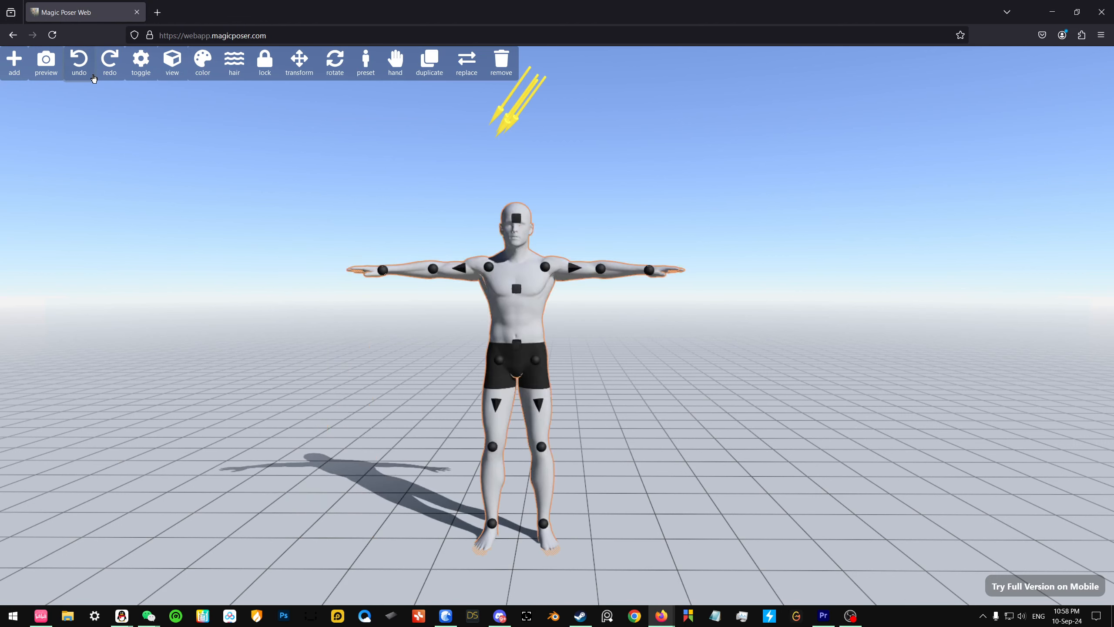
{"action": "left_click", "coordinate": [327, 319]}
Look through the characters and geometry models that can be added to the scene.
{"action": "left_click", "coordinate": [20, 65]}
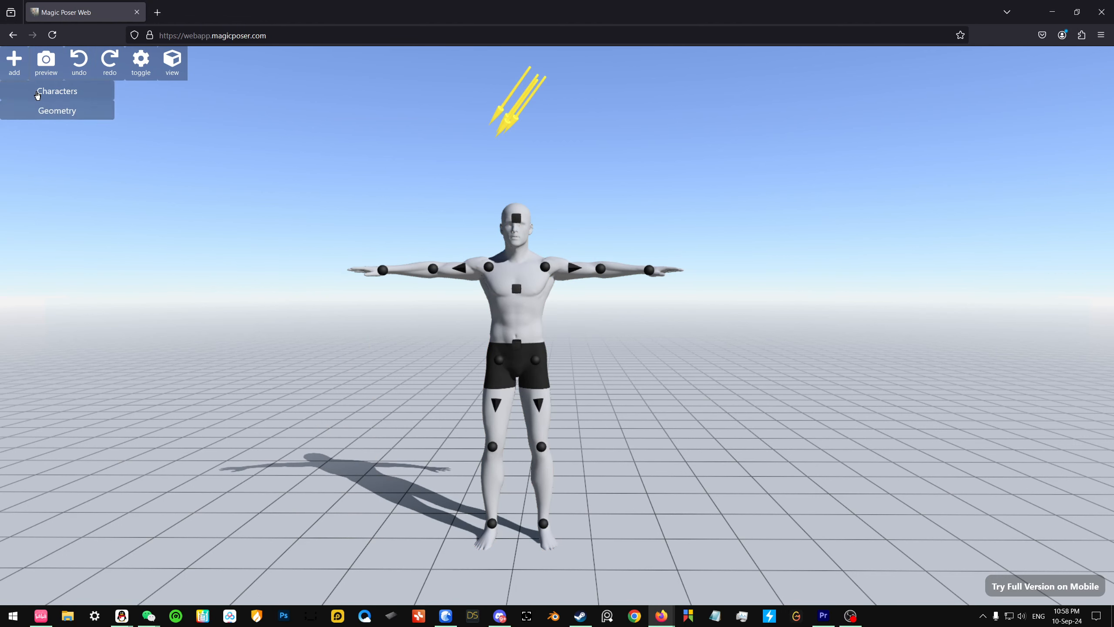
{"action": "left_click", "coordinate": [38, 92]}
{"action": "left_click", "coordinate": [15, 74]}
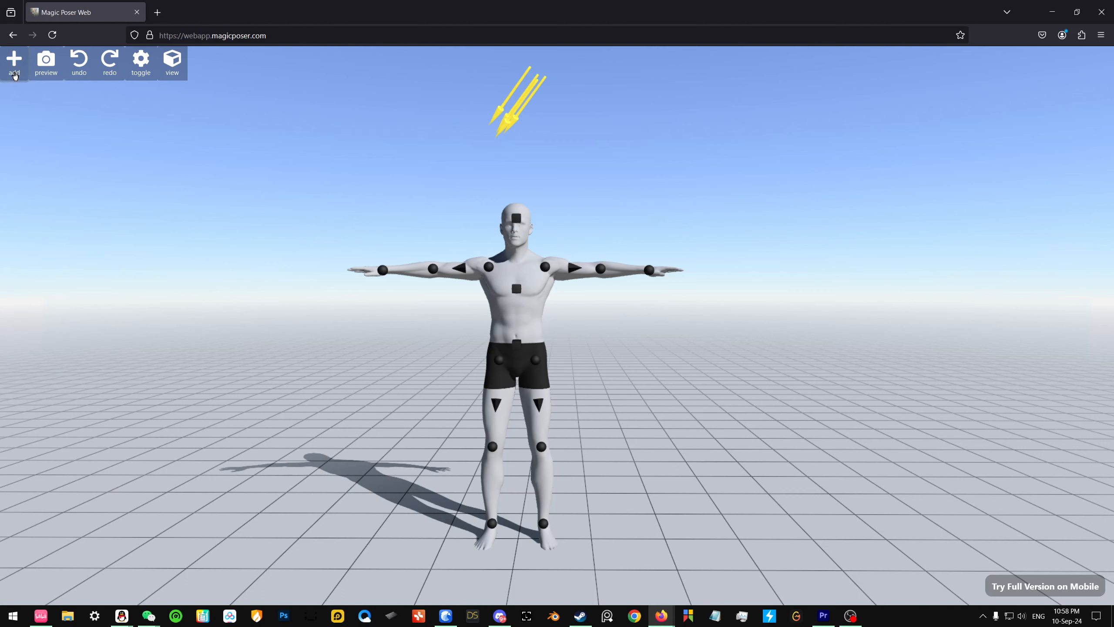
{"action": "left_click", "coordinate": [15, 73]}
{"action": "left_click", "coordinate": [44, 111]}
{"action": "scroll", "coordinate": [49, 408], "scroll_direction": "down", "scroll_amount": 5}
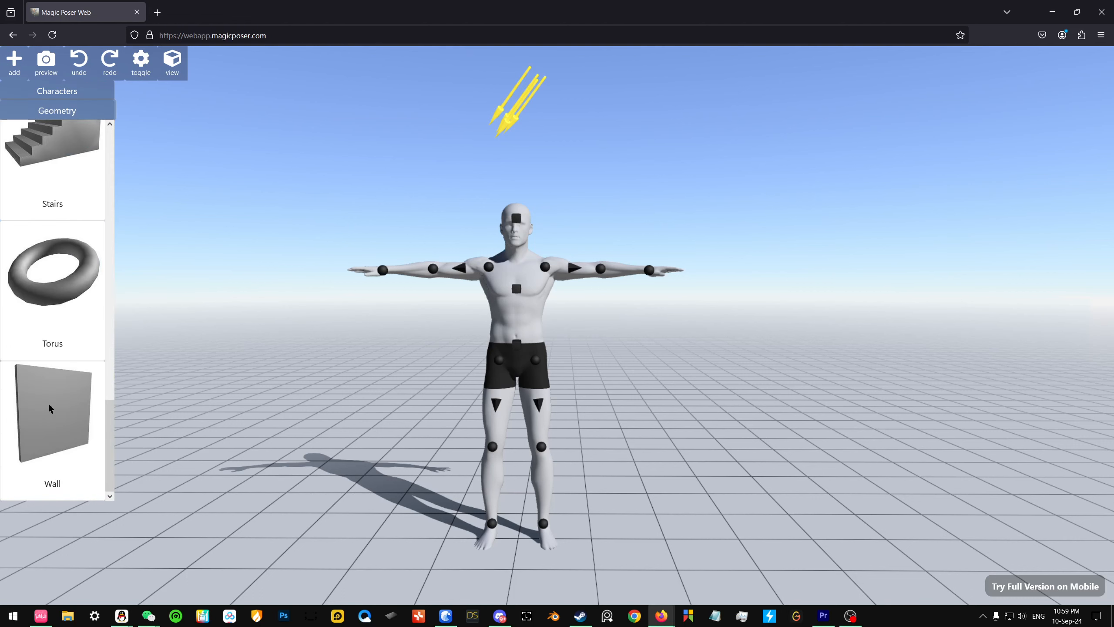
{"action": "scroll", "coordinate": [49, 409], "scroll_direction": "up", "scroll_amount": 8}
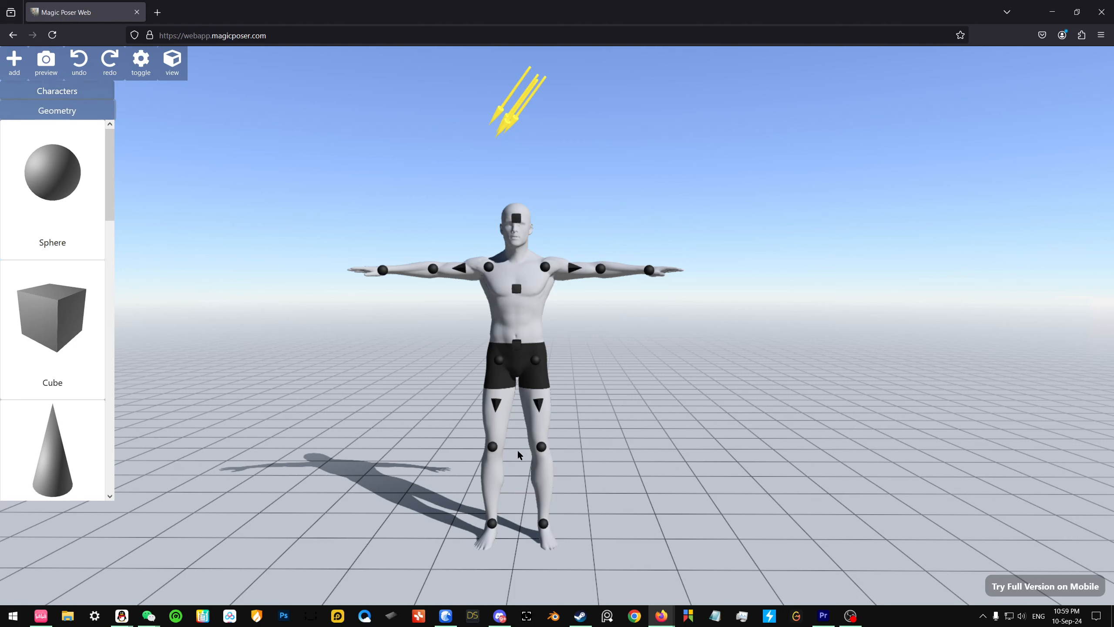
Replace the man with the 1:6 Anime Boy model.
{"action": "left_click", "coordinate": [522, 316]}
{"action": "left_click", "coordinate": [465, 61]}
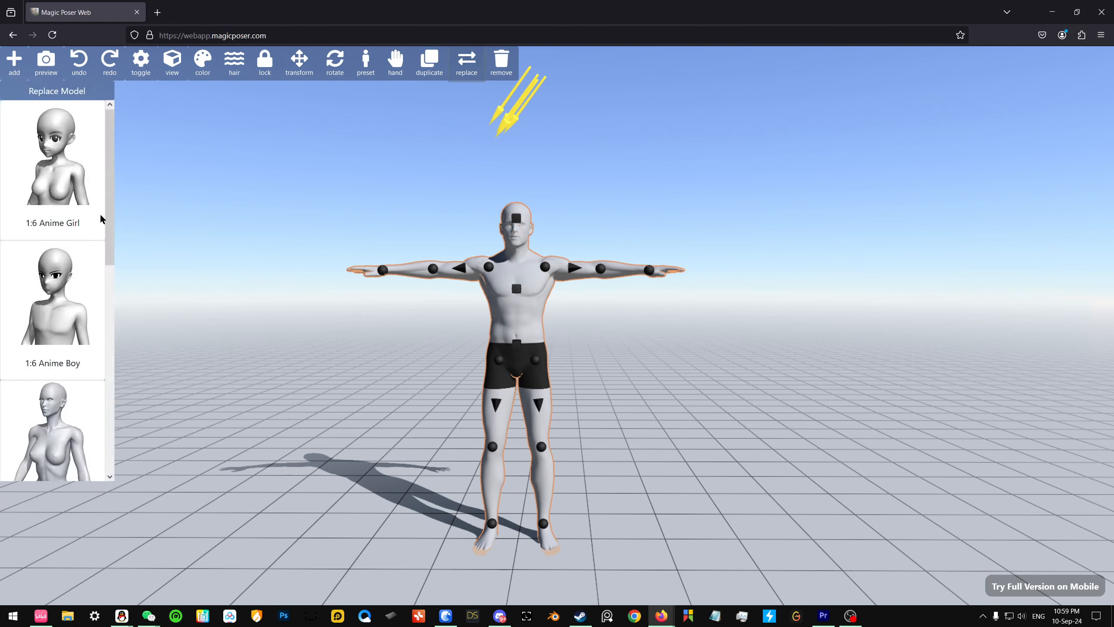
{"action": "left_click", "coordinate": [78, 293]}
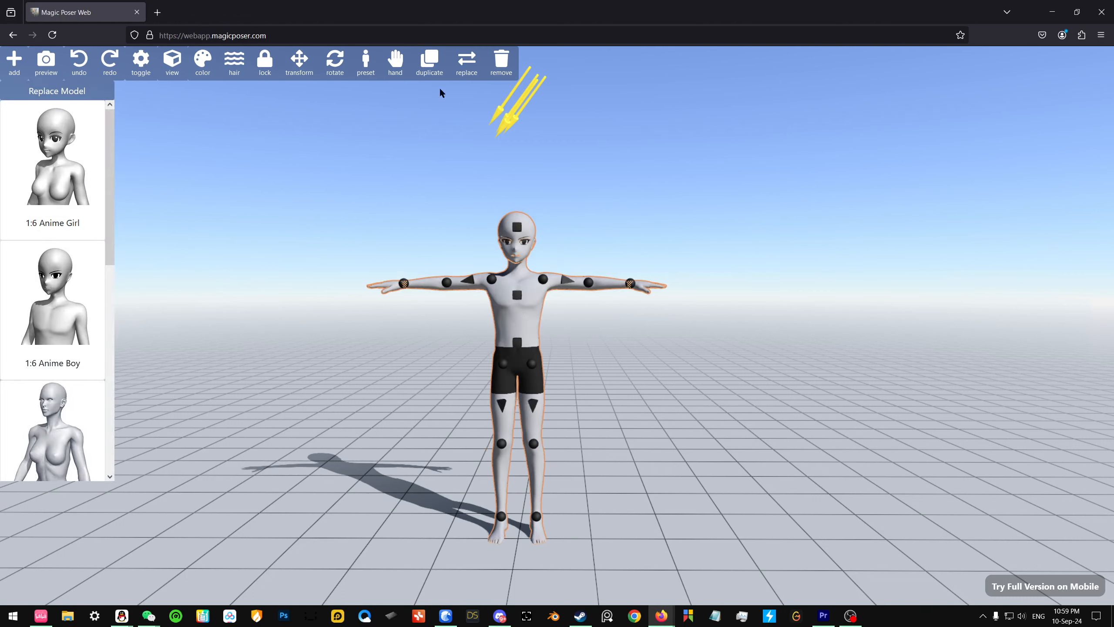
Duplicate the anime boy and remove one of the two copies.
{"action": "left_click", "coordinate": [191, 200]}
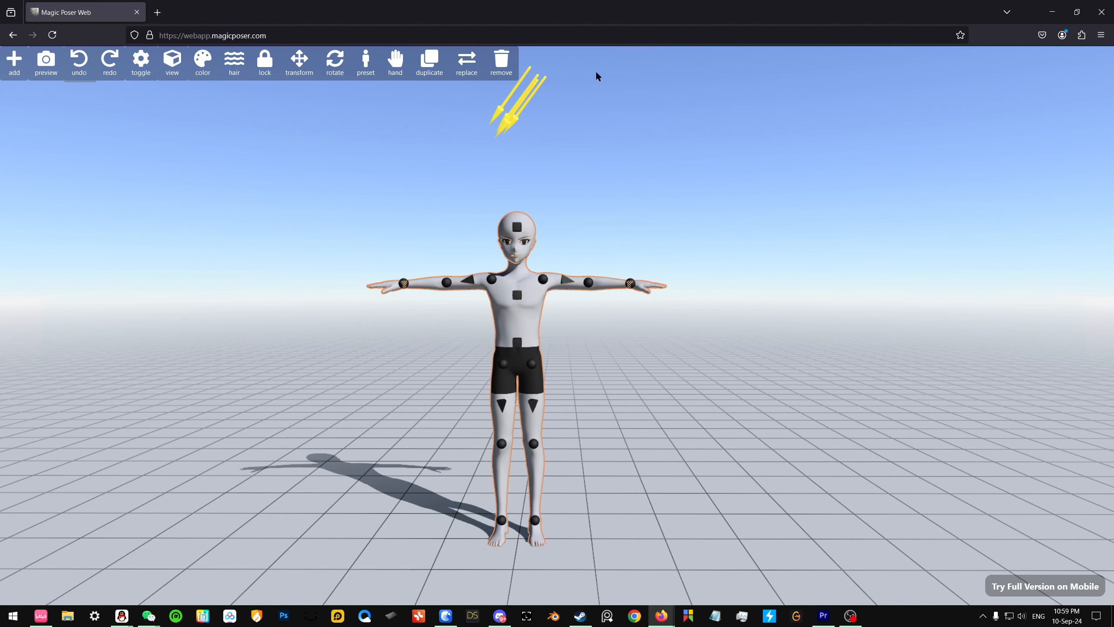
{"action": "left_click", "coordinate": [415, 61]}
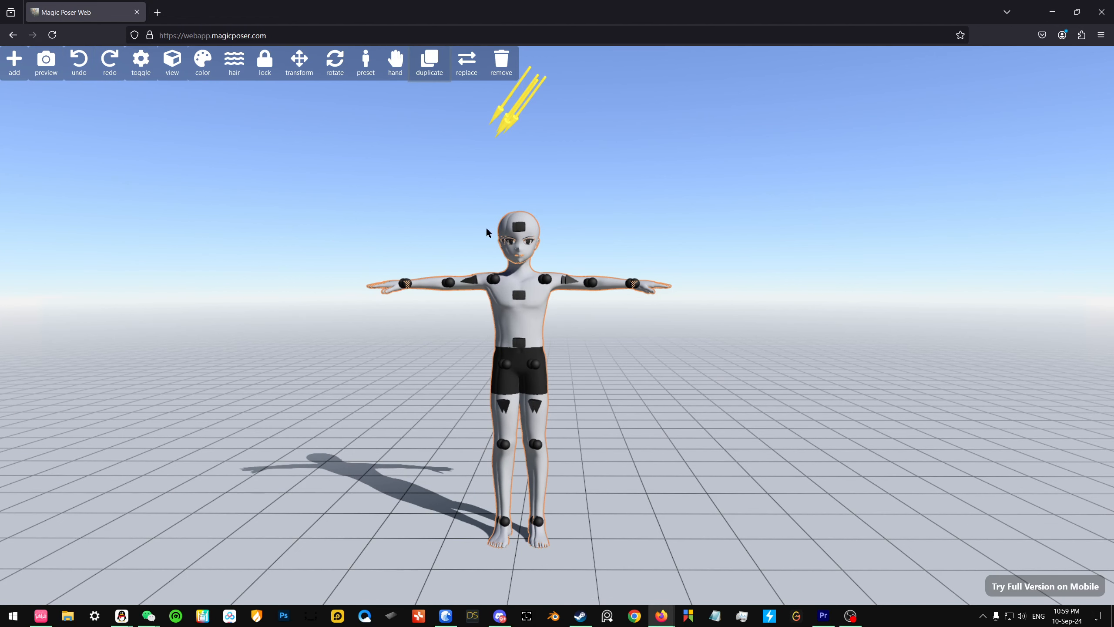
{"action": "left_click", "coordinate": [501, 61]}
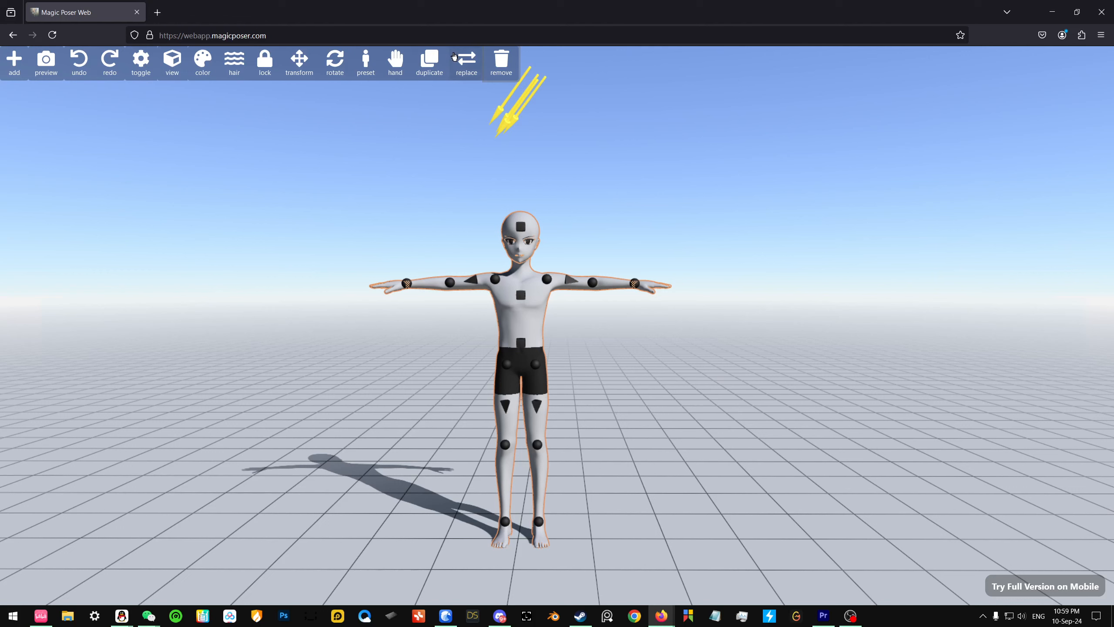
Look through the replacement models available for the anime boy.
{"action": "left_click", "coordinate": [456, 58]}
{"action": "scroll", "coordinate": [68, 296], "scroll_direction": "down", "scroll_amount": 5}
{"action": "scroll", "coordinate": [68, 296], "scroll_direction": "up", "scroll_amount": 4}
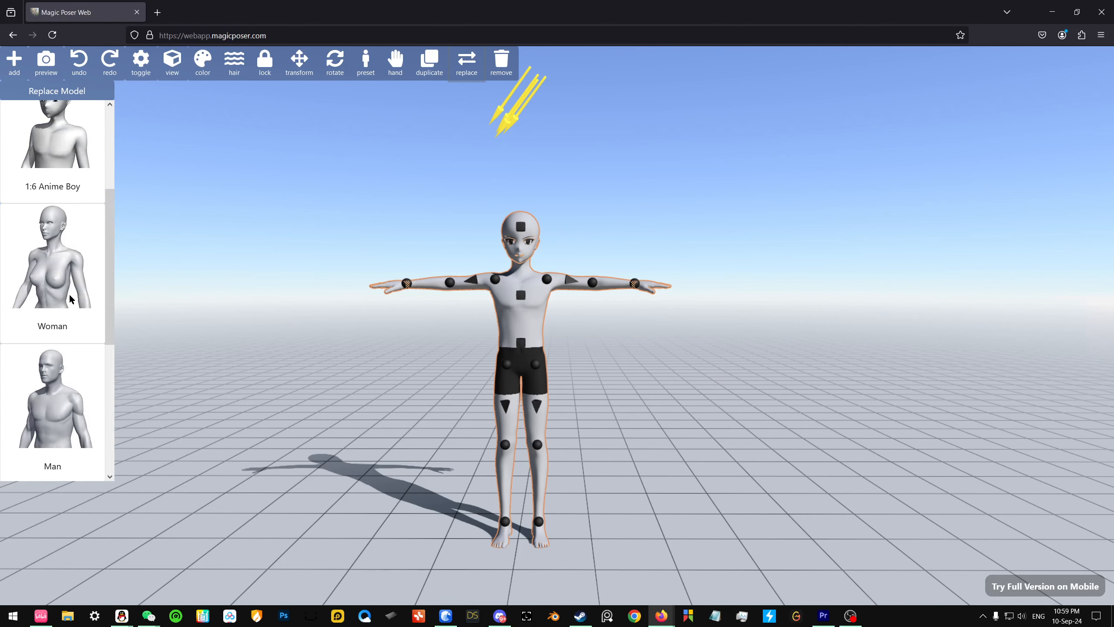
{"action": "scroll", "coordinate": [70, 299], "scroll_direction": "up", "scroll_amount": 1}
{"action": "scroll", "coordinate": [71, 295], "scroll_direction": "down", "scroll_amount": 3}
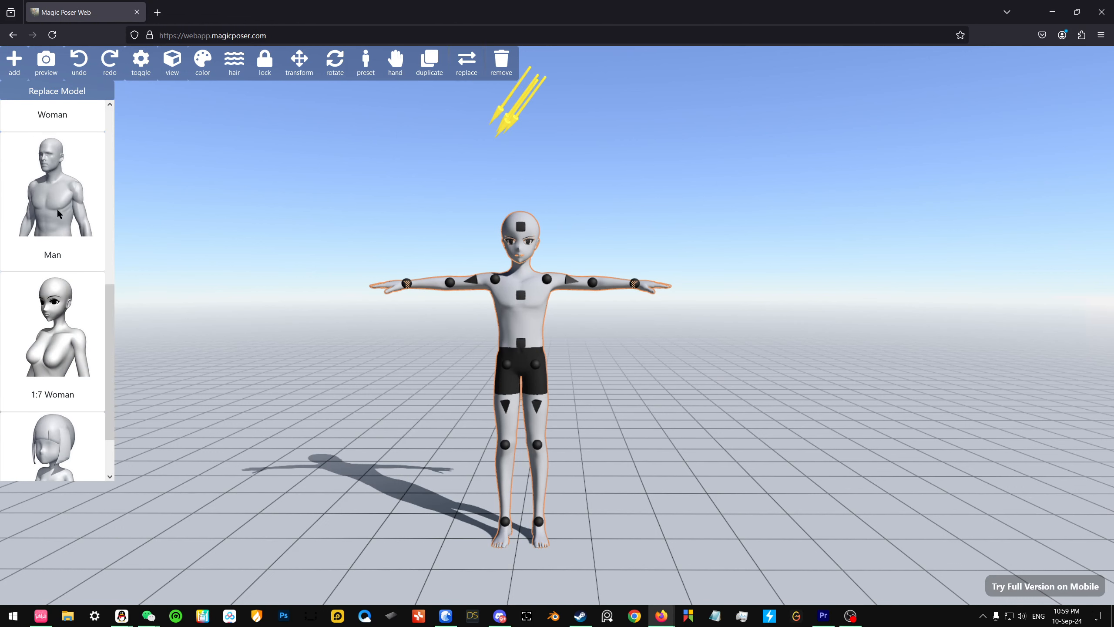
{"action": "scroll", "coordinate": [71, 269], "scroll_direction": "up", "scroll_amount": 3}
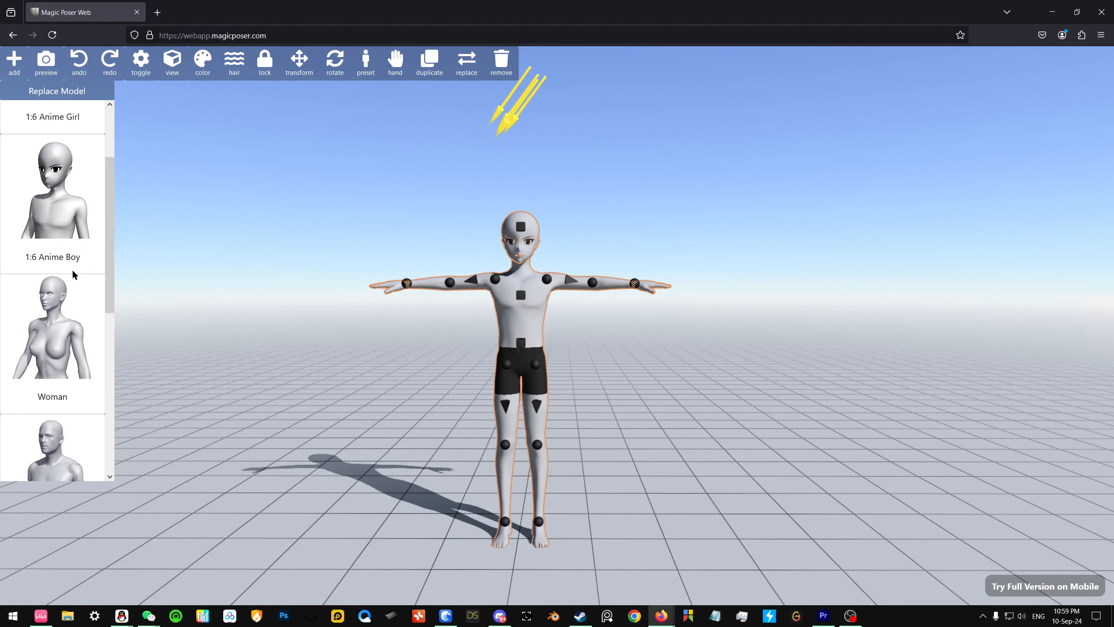
{"action": "scroll", "coordinate": [65, 307], "scroll_direction": "down", "scroll_amount": 3}
{"action": "left_click", "coordinate": [461, 341]}
{"action": "left_click", "coordinate": [499, 278]}
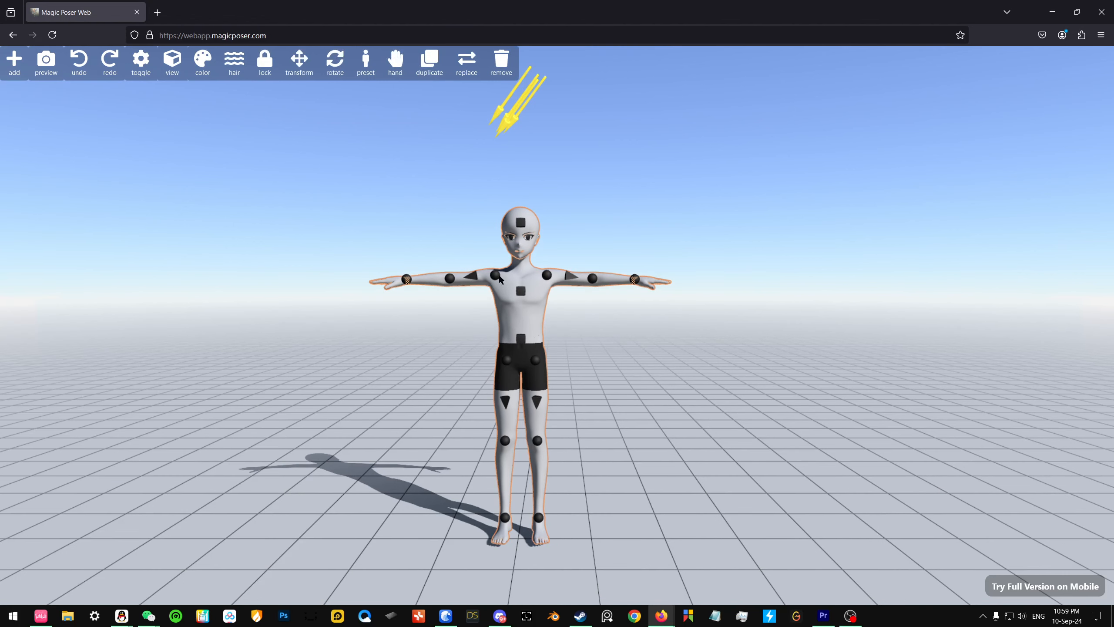
Replace the anime boy with the Man model and deselect the figure.
{"action": "left_click", "coordinate": [466, 61]}
{"action": "scroll", "coordinate": [51, 308], "scroll_direction": "down", "scroll_amount": 5}
{"action": "left_click", "coordinate": [52, 313]}
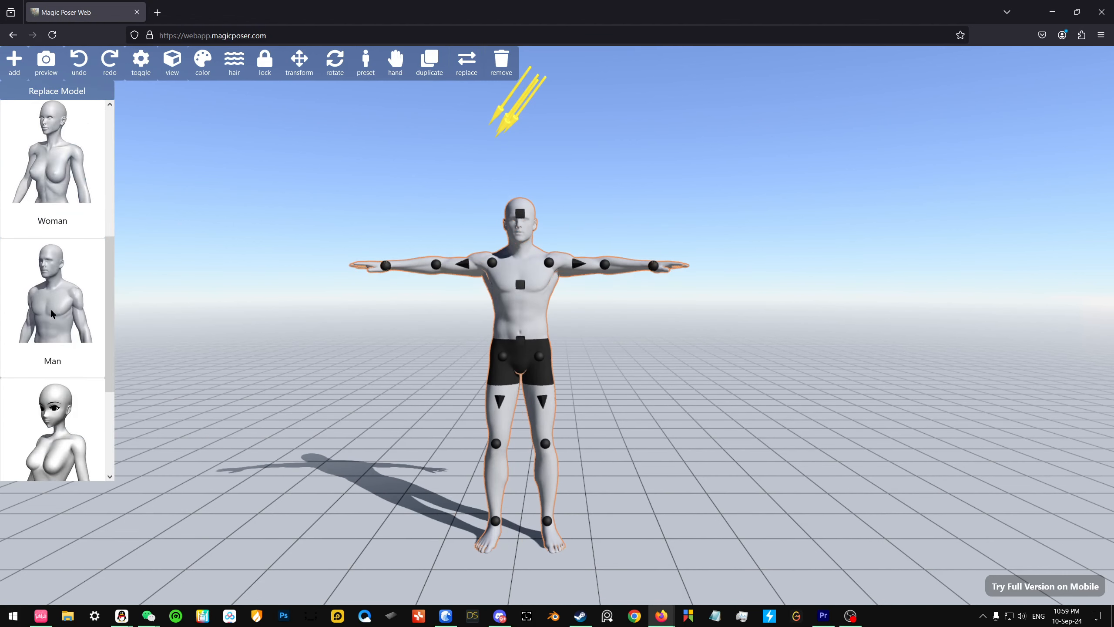
{"action": "left_click", "coordinate": [335, 360]}
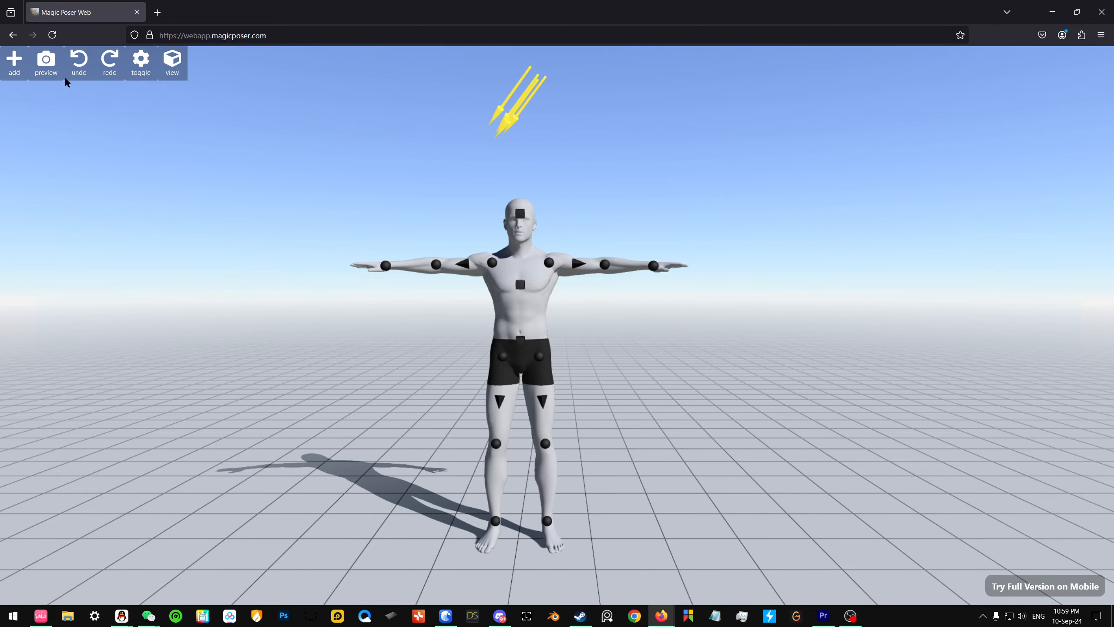
Preview the man without interface controls from two viewing angles and return to editing.
{"action": "left_click", "coordinate": [49, 68]}
{"action": "mouse_move", "coordinate": [258, 294]}
{"action": "left_mouse_down"}
{"action": "mouse_move", "coordinate": [259, 259]}
{"action": "mouse_move", "coordinate": [197, 241]}
{"action": "mouse_move", "coordinate": [291, 329]}
{"action": "mouse_move", "coordinate": [303, 244]}
{"action": "mouse_move", "coordinate": [229, 294]}
{"action": "mouse_move", "coordinate": [309, 284]}
{"action": "mouse_move", "coordinate": [270, 288]}
{"action": "left_mouse_up"}
{"action": "left_click", "coordinate": [269, 289]}
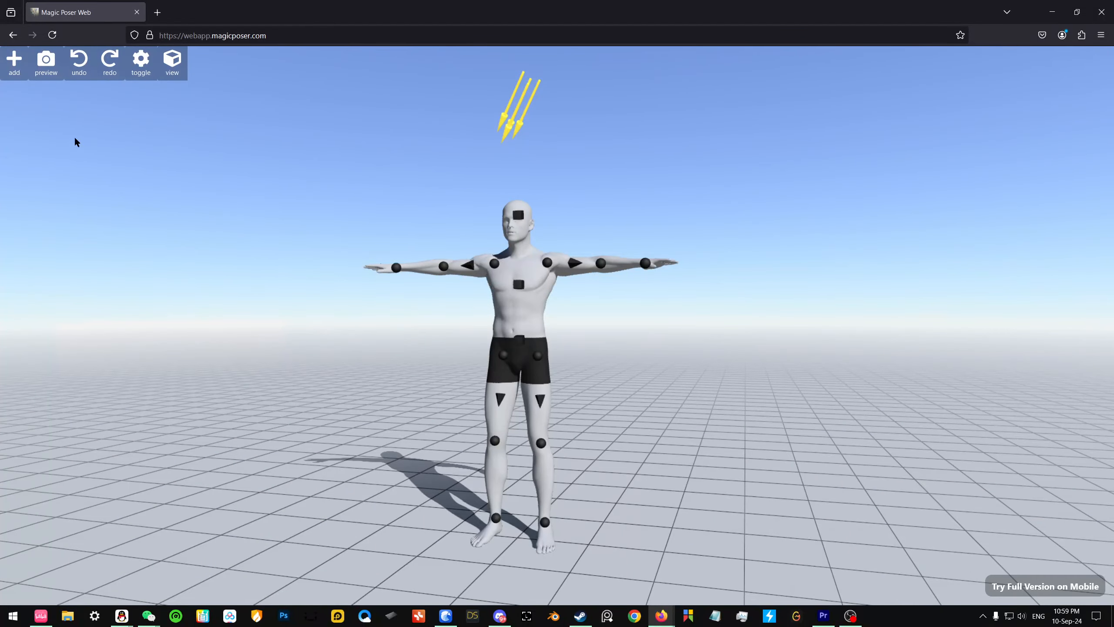
{"action": "left_click_drag", "start_coordinate": [133, 161], "coordinate": [262, 257]}
{"action": "left_click", "coordinate": [46, 62]}
{"action": "left_click", "coordinate": [176, 208]}
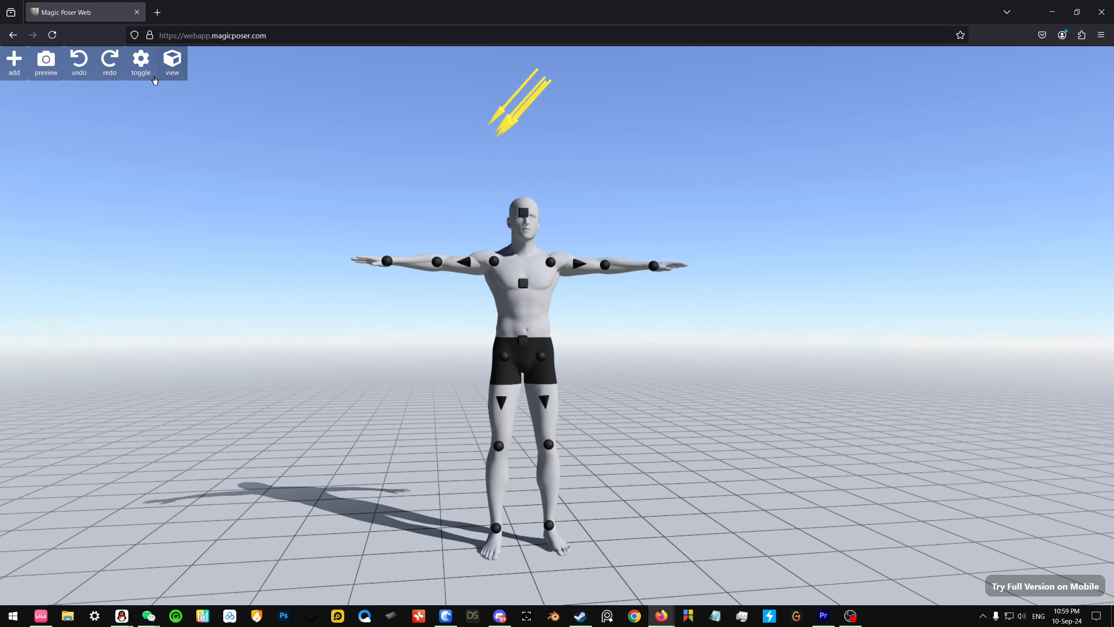
Hide the ground guidelines and show them again.
{"action": "left_click", "coordinate": [151, 78]}
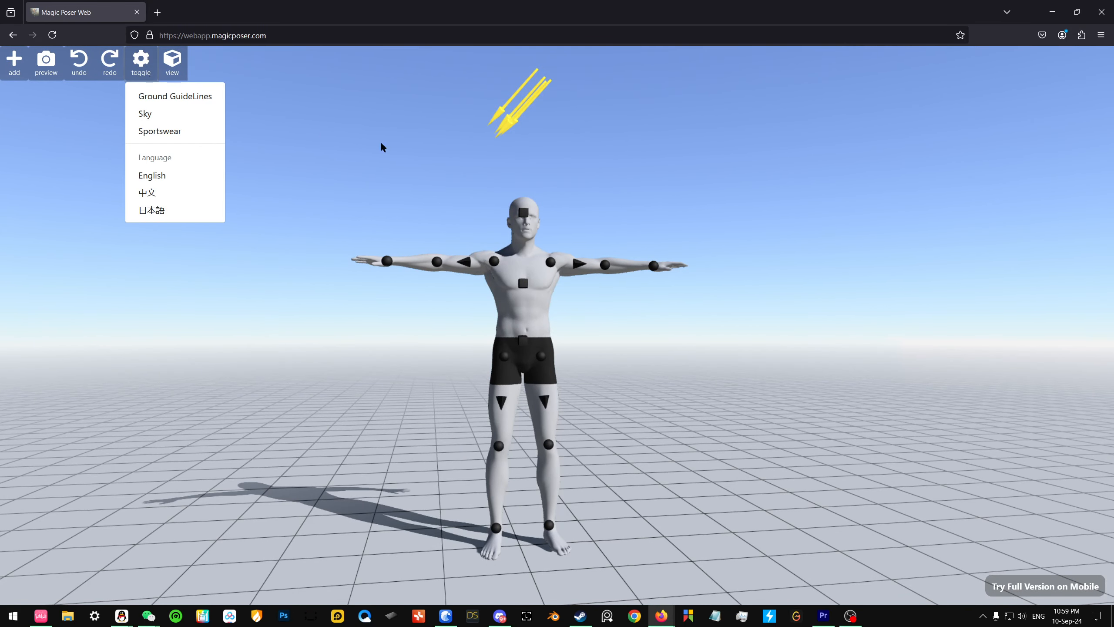
{"action": "left_click_drag", "start_coordinate": [270, 383], "coordinate": [265, 390]}
{"action": "scroll", "coordinate": [264, 390], "scroll_direction": "down", "scroll_amount": 4}
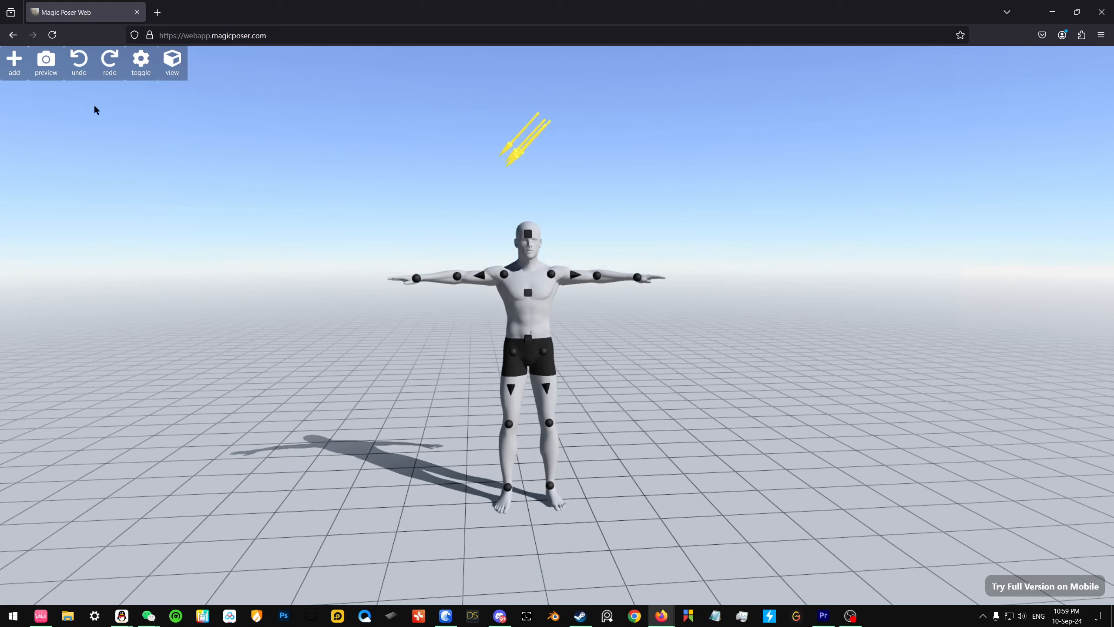
{"action": "left_click", "coordinate": [140, 56]}
{"action": "left_click", "coordinate": [185, 94]}
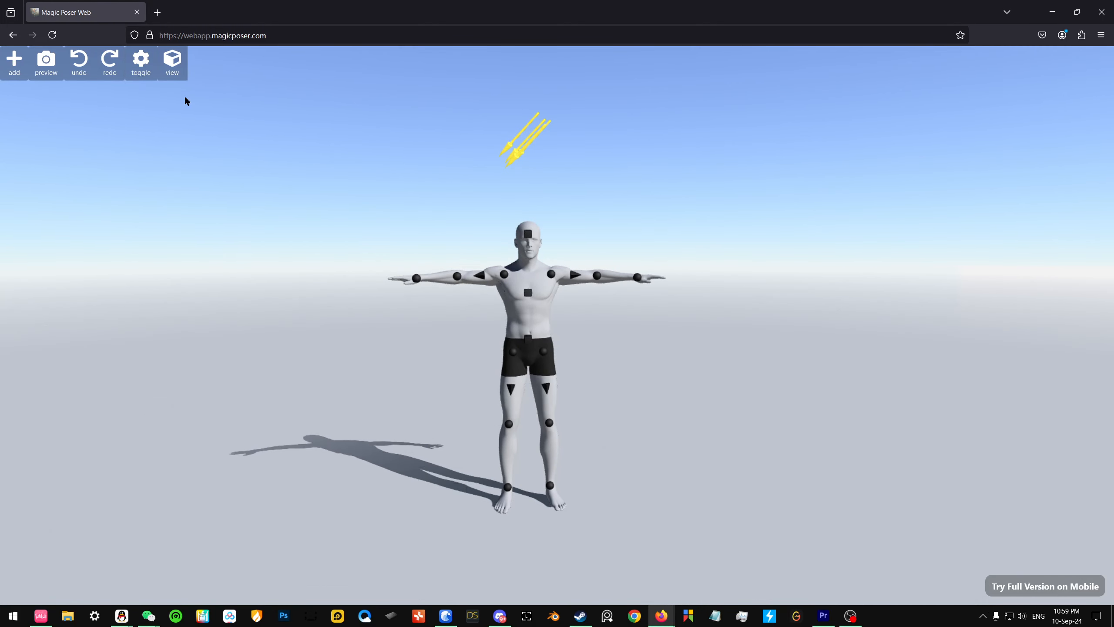
{"action": "left_click", "coordinate": [154, 77]}
{"action": "left_click", "coordinate": [152, 91]}
Turn the sky background off and back on.
{"action": "left_click", "coordinate": [141, 59]}
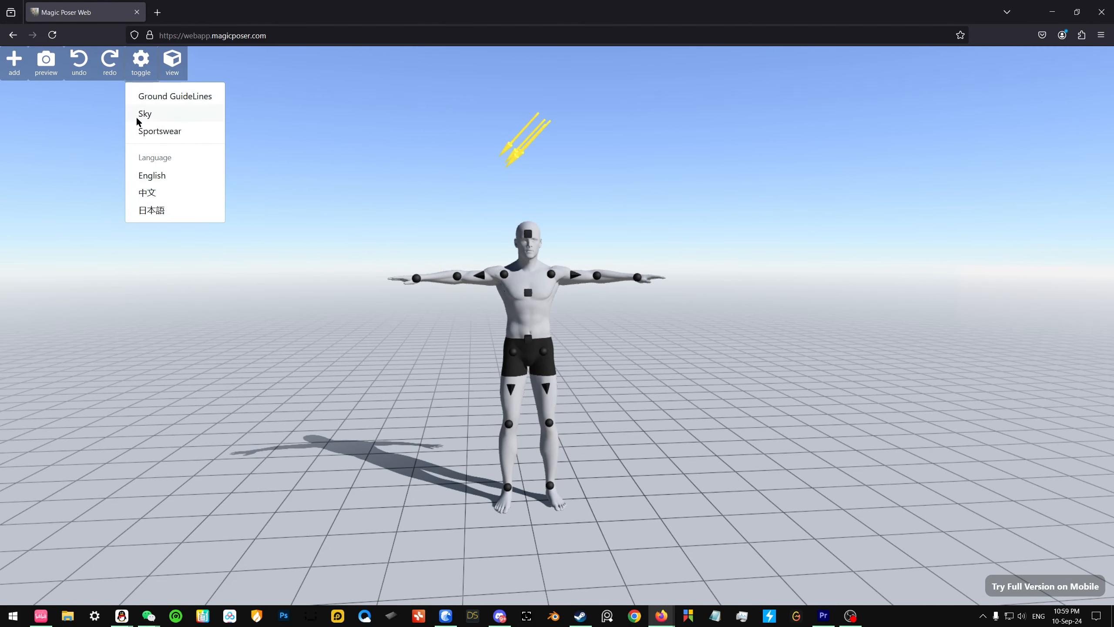
{"action": "left_click", "coordinate": [136, 114]}
{"action": "left_click", "coordinate": [151, 72]}
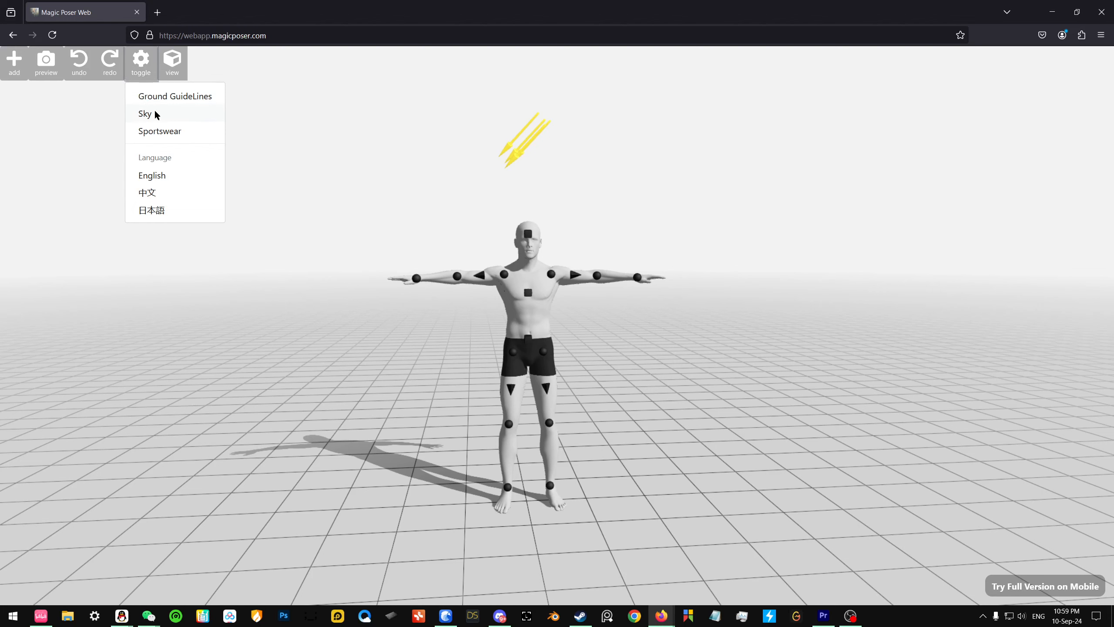
{"action": "left_click", "coordinate": [154, 113]}
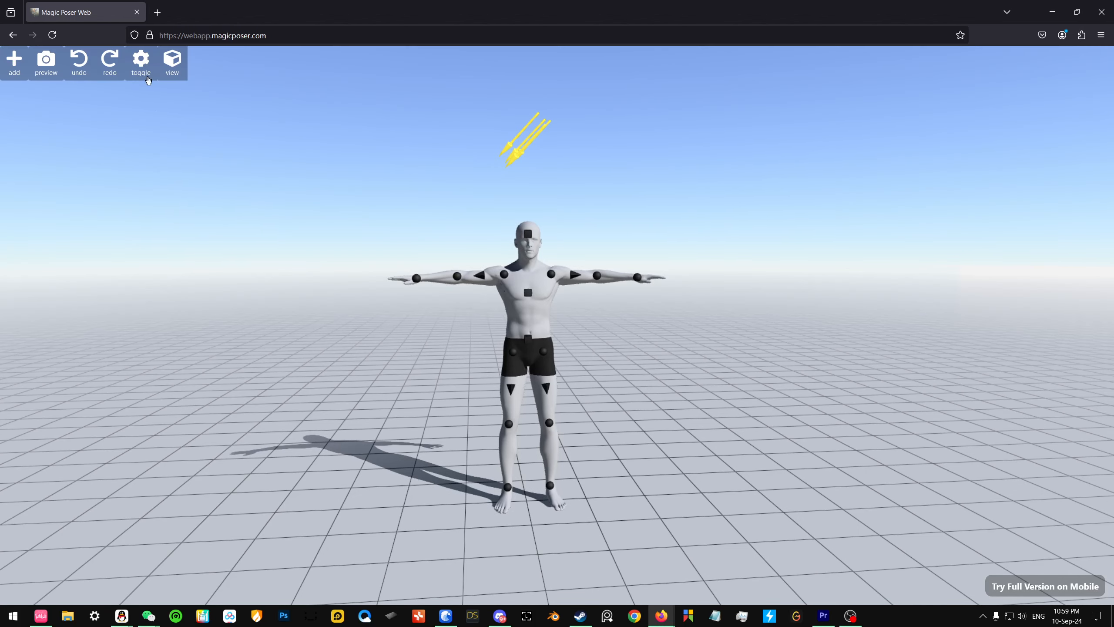
{"action": "left_click", "coordinate": [141, 61]}
{"action": "left_click_drag", "start_coordinate": [316, 207], "coordinate": [528, 336]}
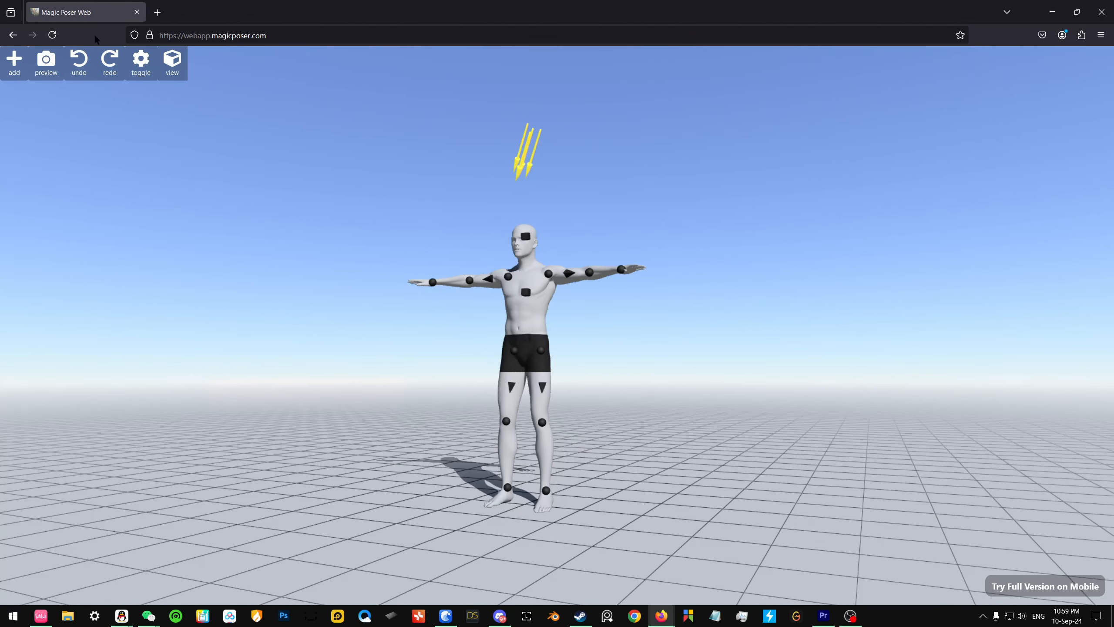
{"action": "left_click", "coordinate": [137, 66]}
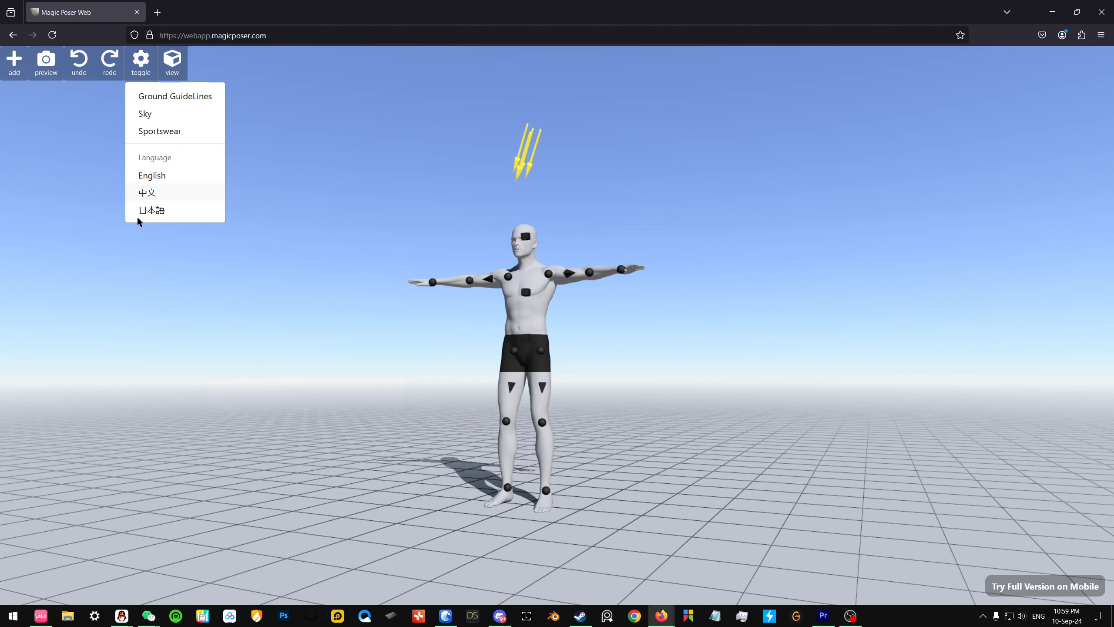
Apply the Center view to the scene and view the man from a different angle.
{"action": "left_click", "coordinate": [182, 68]}
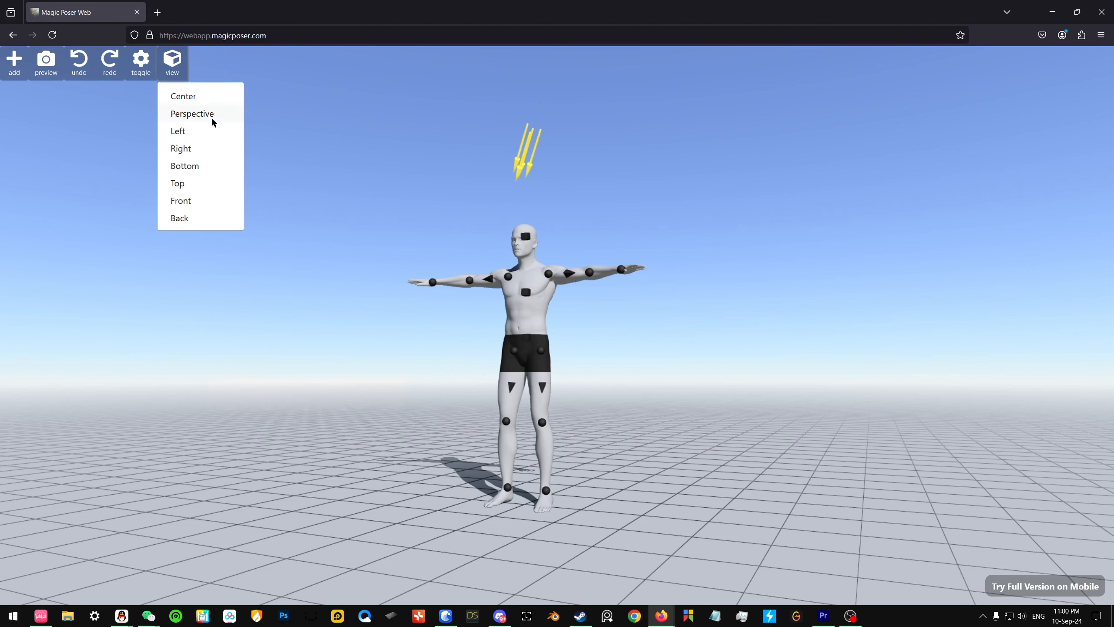
{"action": "left_click", "coordinate": [205, 95]}
{"action": "left_click_drag", "start_coordinate": [439, 230], "coordinate": [295, 227]}
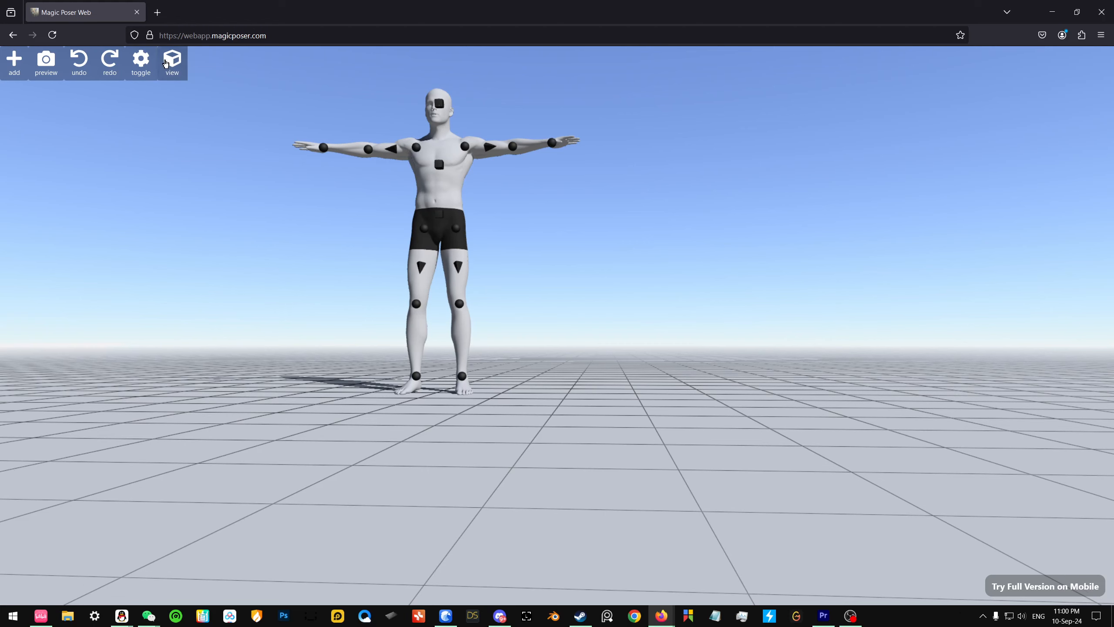
Lower the field of view slightly in the perspective settings.
{"action": "left_click", "coordinate": [169, 64]}
{"action": "left_click", "coordinate": [195, 113]}
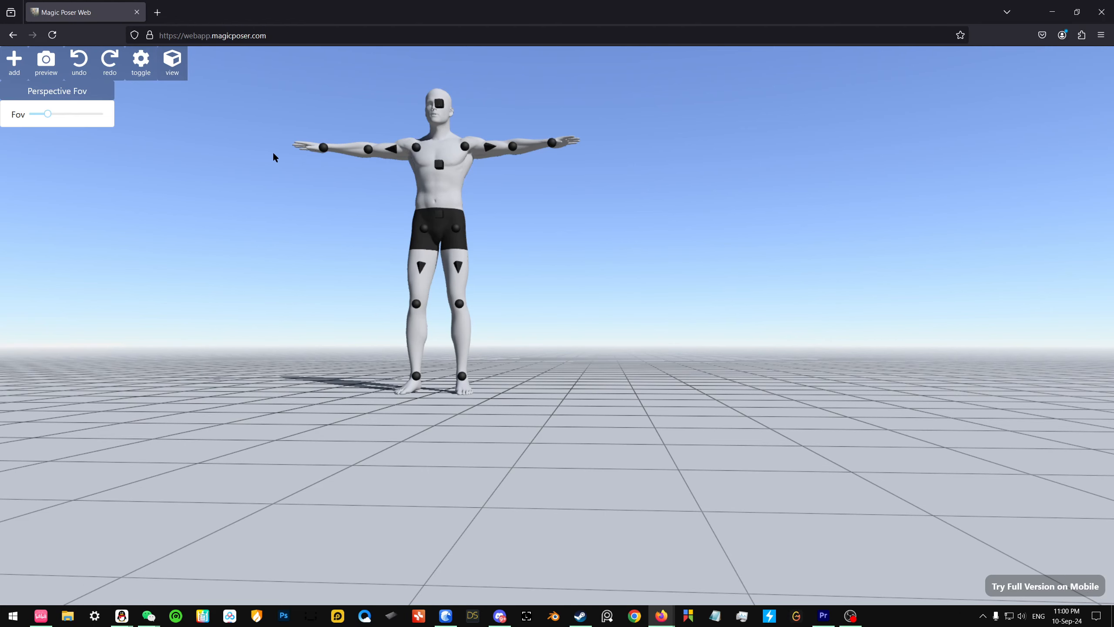
{"action": "right_click_drag", "start_coordinate": [189, 98], "coordinate": [217, 185]}
{"action": "left_click", "coordinate": [168, 70]}
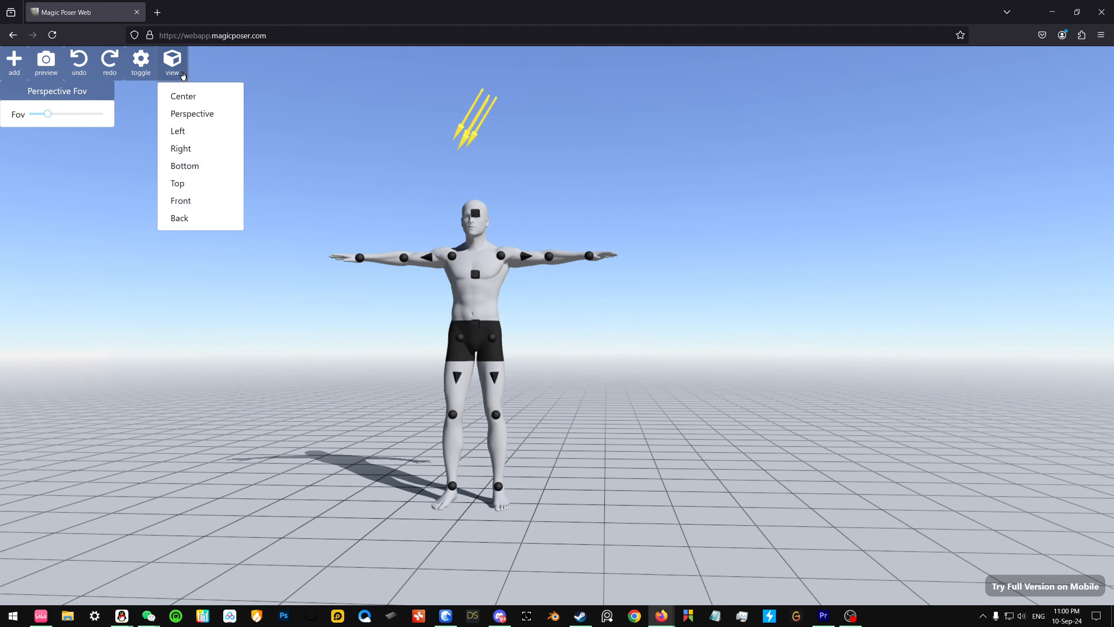
{"action": "left_click", "coordinate": [193, 113]}
{"action": "left_click", "coordinate": [182, 73]}
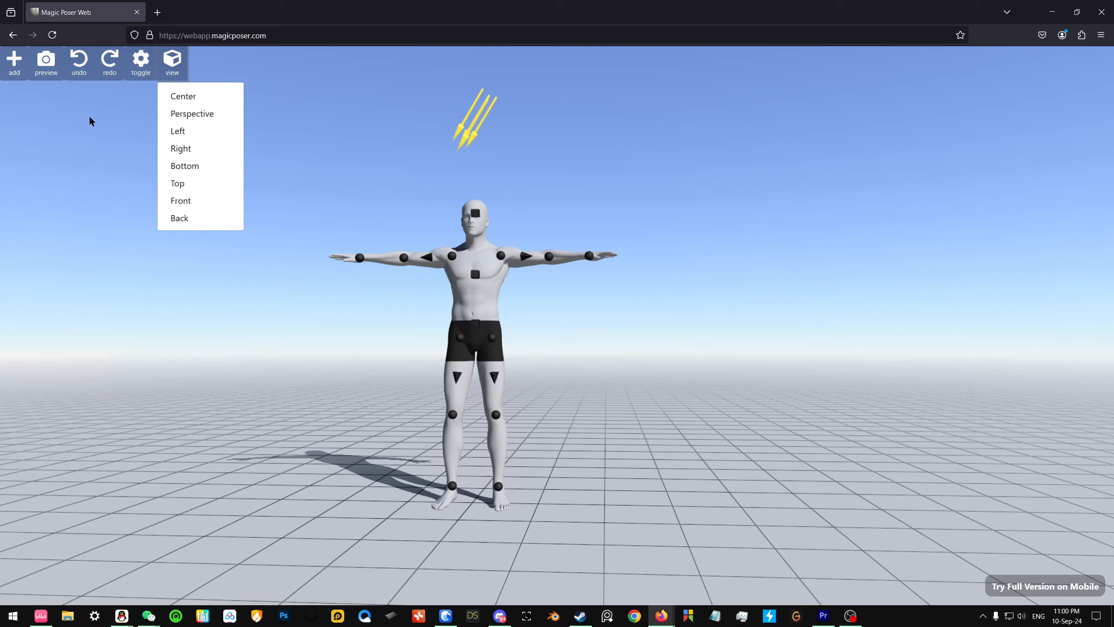
{"action": "left_click", "coordinate": [196, 118]}
{"action": "mouse_move", "coordinate": [48, 114]}
{"action": "left_mouse_down"}
{"action": "mouse_move", "coordinate": [131, 124]}
{"action": "mouse_move", "coordinate": [0, 115]}
{"action": "mouse_move", "coordinate": [228, 132]}
{"action": "mouse_move", "coordinate": [7, 104]}
{"action": "mouse_move", "coordinate": [36, 106]}
{"action": "mouse_move", "coordinate": [39, 118]}
{"action": "left_mouse_up"}
{"action": "scroll", "coordinate": [267, 276], "scroll_direction": "up", "scroll_amount": 3}
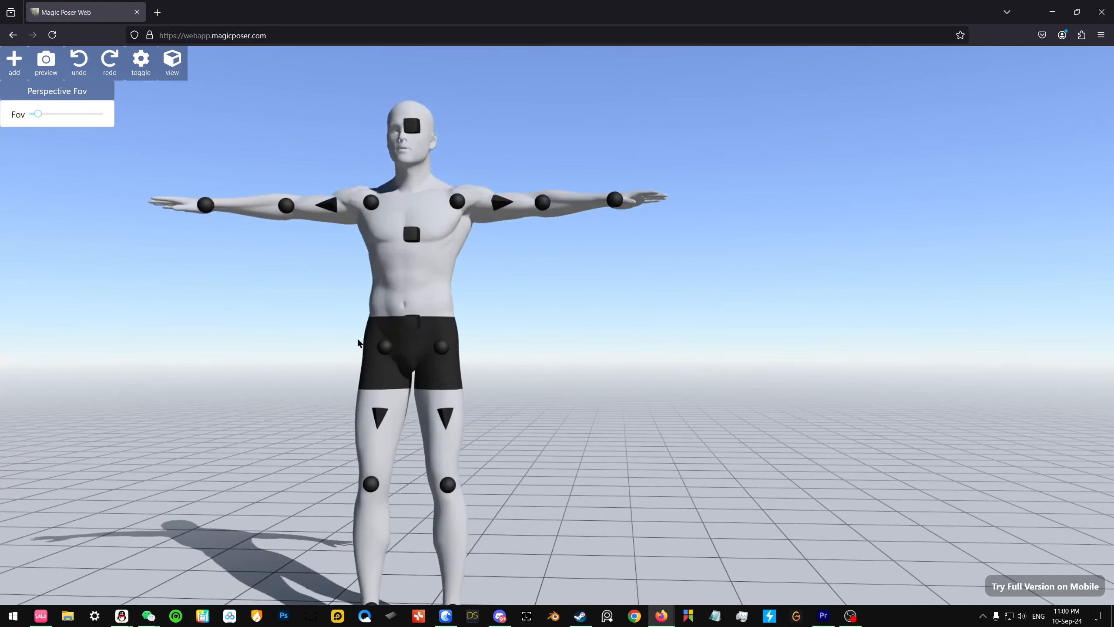
Select the man and examine him from several angles and distances.
{"action": "left_click", "coordinate": [357, 338]}
{"action": "right_click_drag", "start_coordinate": [261, 337], "coordinate": [322, 285]}
{"action": "scroll", "coordinate": [322, 284], "scroll_direction": "down", "scroll_amount": 5}
{"action": "left_click_drag", "start_coordinate": [322, 284], "coordinate": [295, 301]}
{"action": "right_click_drag", "start_coordinate": [296, 301], "coordinate": [255, 326]}
{"action": "scroll", "coordinate": [255, 325], "scroll_direction": "up", "scroll_amount": 2}
{"action": "scroll", "coordinate": [301, 360], "scroll_direction": "down", "scroll_amount": 3}
{"action": "scroll", "coordinate": [302, 360], "scroll_direction": "up", "scroll_amount": 5}
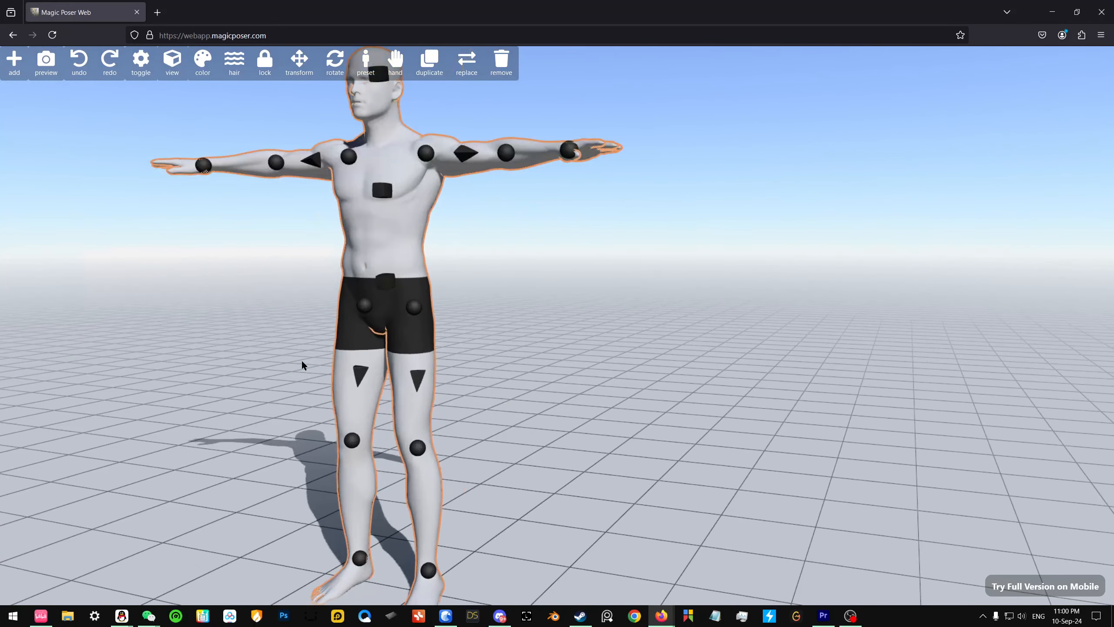
Deselect the man and raise the perspective field of view to nearly its maximum.
{"action": "mouse_move", "coordinate": [226, 358]}
{"action": "left_mouse_down"}
{"action": "mouse_move", "coordinate": [253, 350]}
{"action": "mouse_move", "coordinate": [235, 350]}
{"action": "left_mouse_up"}
{"action": "scroll", "coordinate": [253, 350], "scroll_direction": "down", "scroll_amount": 4}
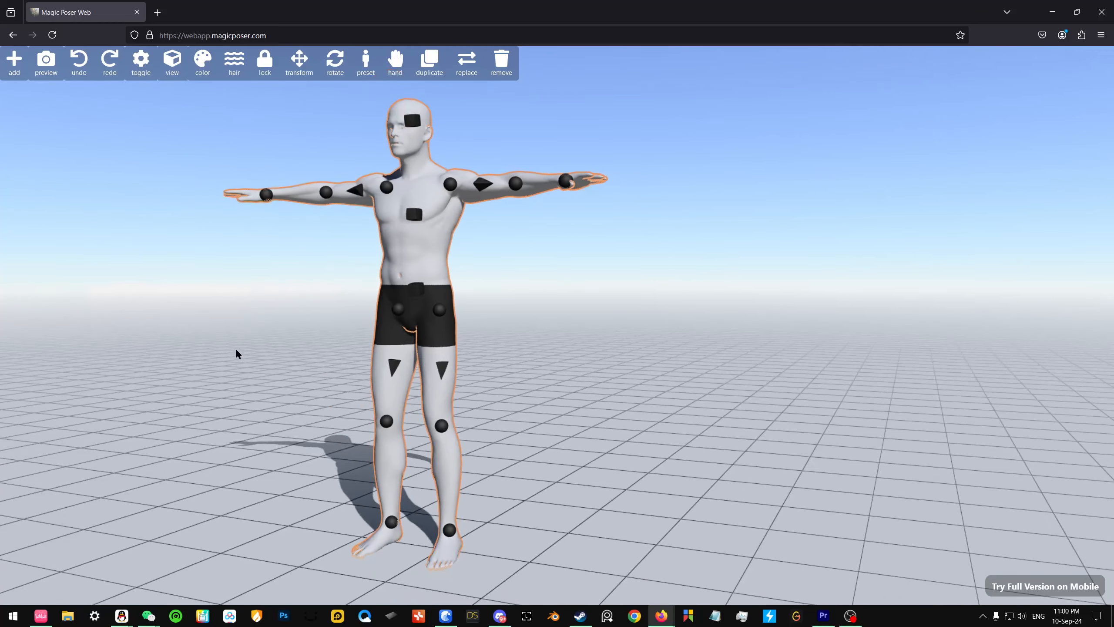
{"action": "left_click_drag", "start_coordinate": [467, 103], "coordinate": [518, 145]}
{"action": "left_click", "coordinate": [582, 256]}
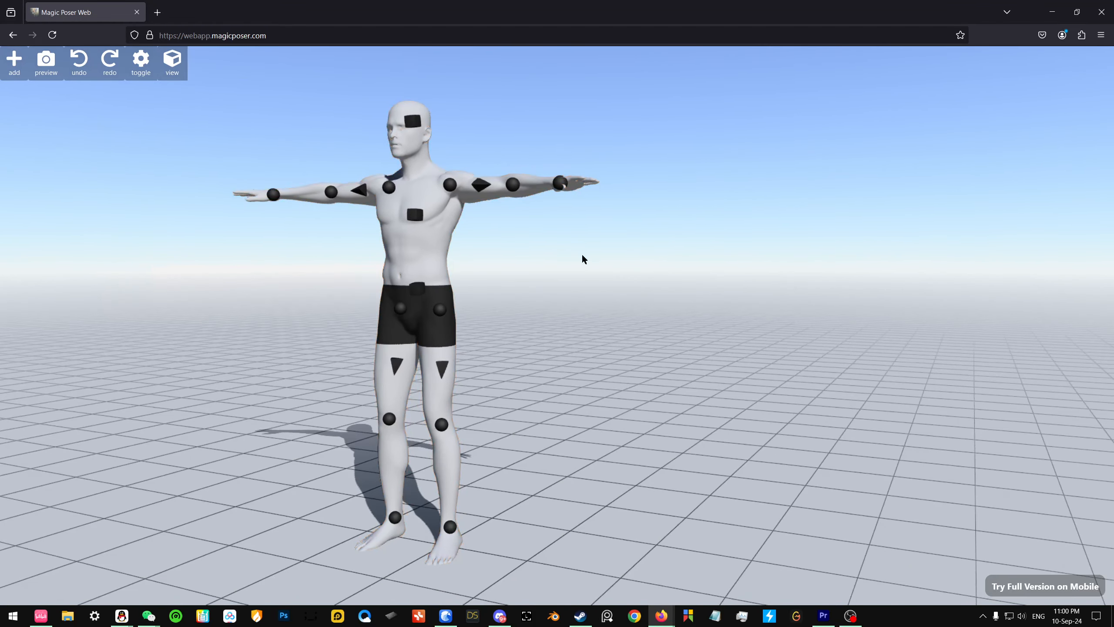
{"action": "left_click", "coordinate": [172, 61]}
{"action": "left_click", "coordinate": [184, 111]}
{"action": "left_click_drag", "start_coordinate": [65, 114], "coordinate": [110, 122]}
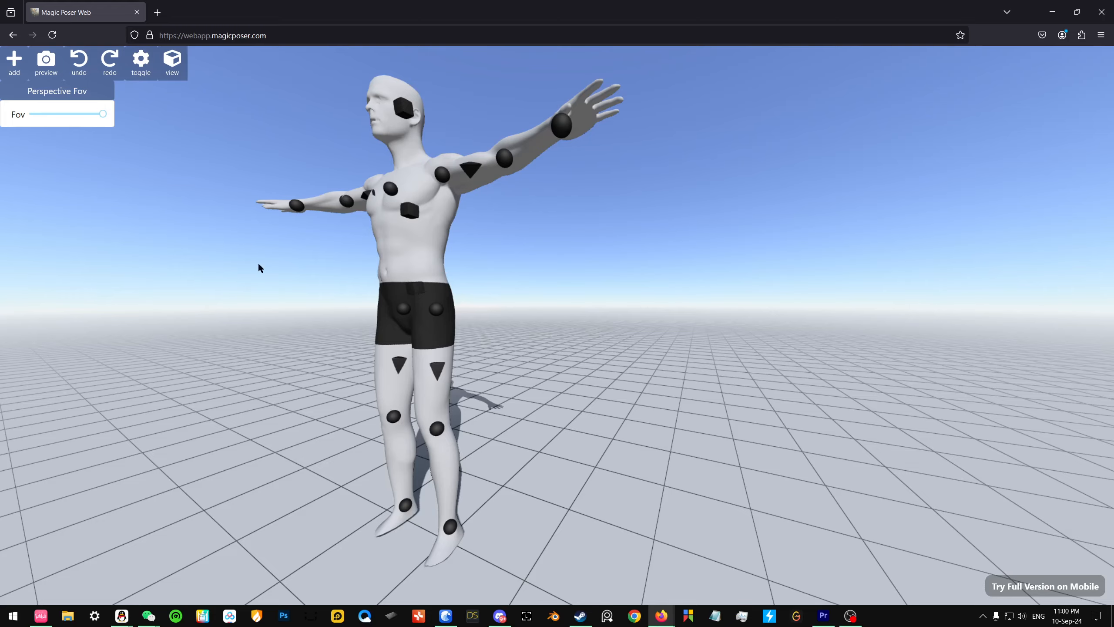
Examine the man under the wide field of view from different angles and distances.
{"action": "left_click_drag", "start_coordinate": [258, 264], "coordinate": [552, 351]}
{"action": "scroll", "coordinate": [605, 345], "scroll_direction": "down", "scroll_amount": 3}
{"action": "scroll", "coordinate": [559, 352], "scroll_direction": "down", "scroll_amount": 3}
{"action": "scroll", "coordinate": [587, 345], "scroll_direction": "up", "scroll_amount": 4}
{"action": "scroll", "coordinate": [588, 344], "scroll_direction": "down", "scroll_amount": 1}
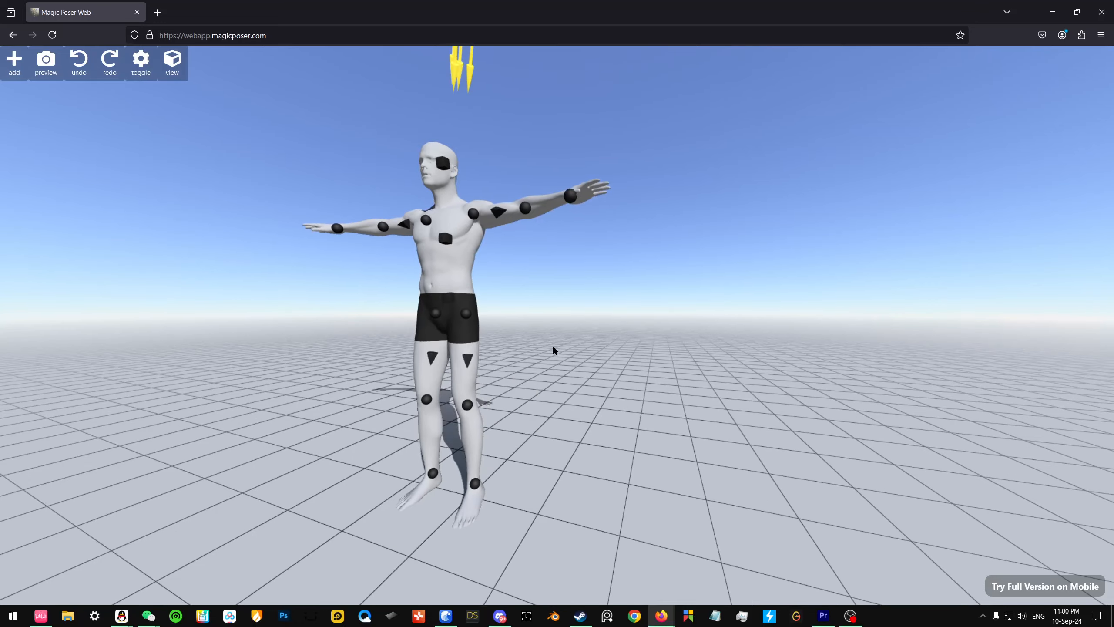
{"action": "scroll", "coordinate": [619, 420], "scroll_direction": "up", "scroll_amount": 3}
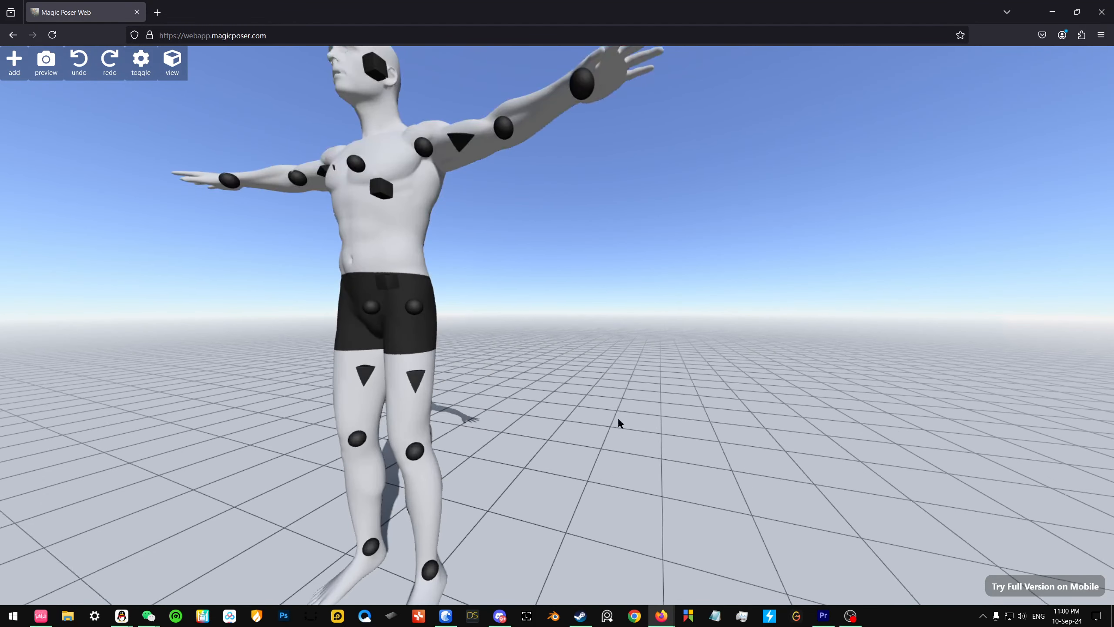
{"action": "scroll", "coordinate": [599, 417], "scroll_direction": "down", "scroll_amount": 3}
{"action": "scroll", "coordinate": [599, 417], "scroll_direction": "up", "scroll_amount": 1}
Lower the perspective field of view to about a quarter of its range.
{"action": "left_click", "coordinate": [172, 61]}
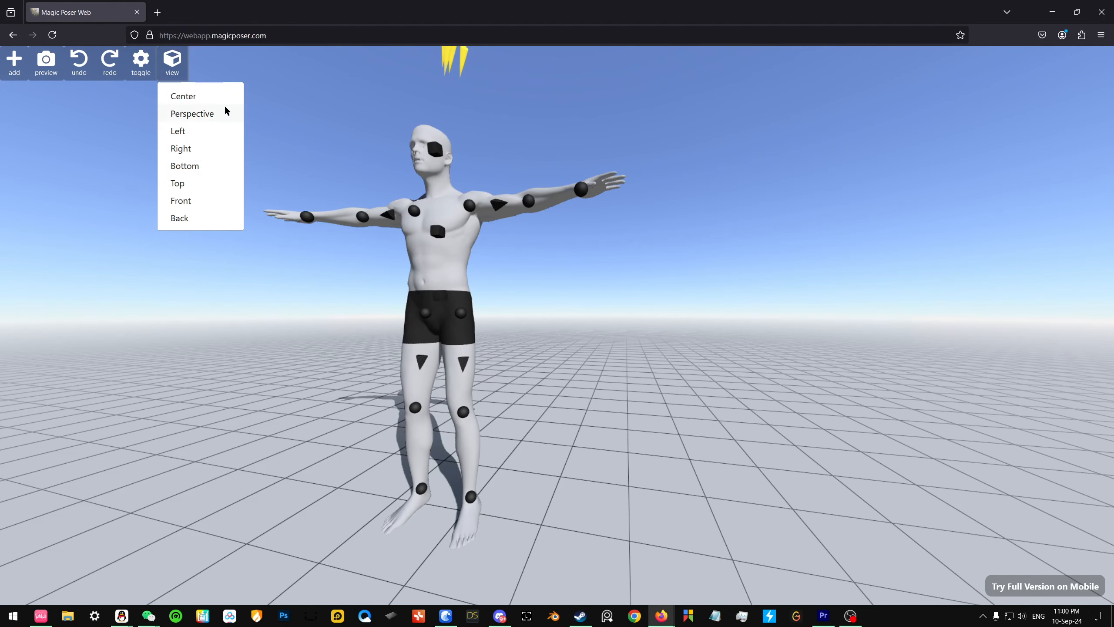
{"action": "left_click", "coordinate": [209, 112]}
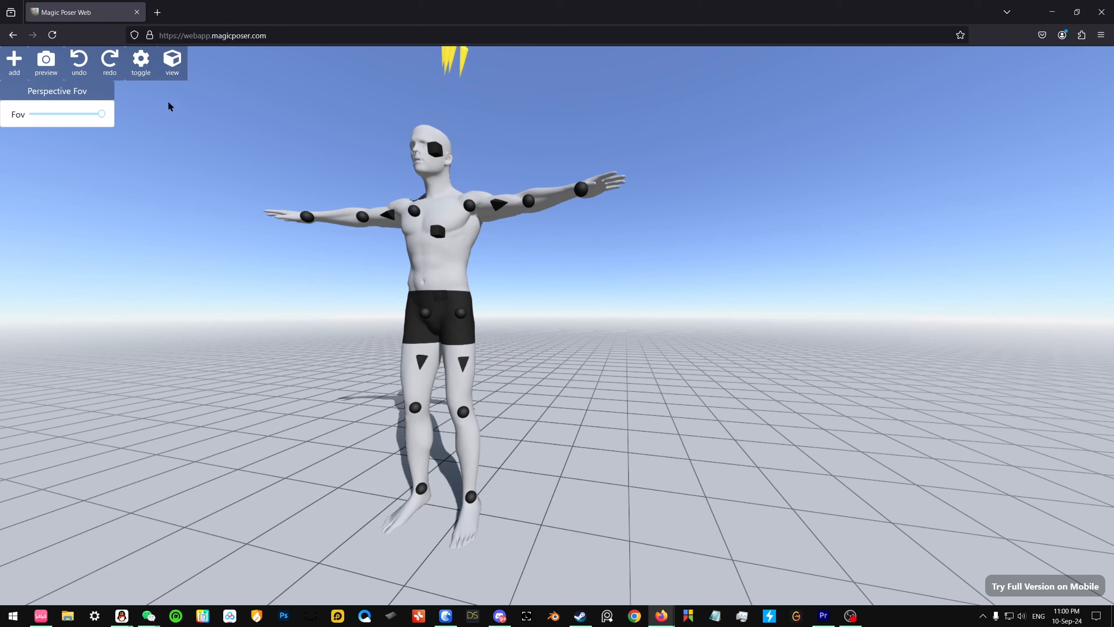
{"action": "left_click_drag", "start_coordinate": [102, 113], "coordinate": [50, 114]}
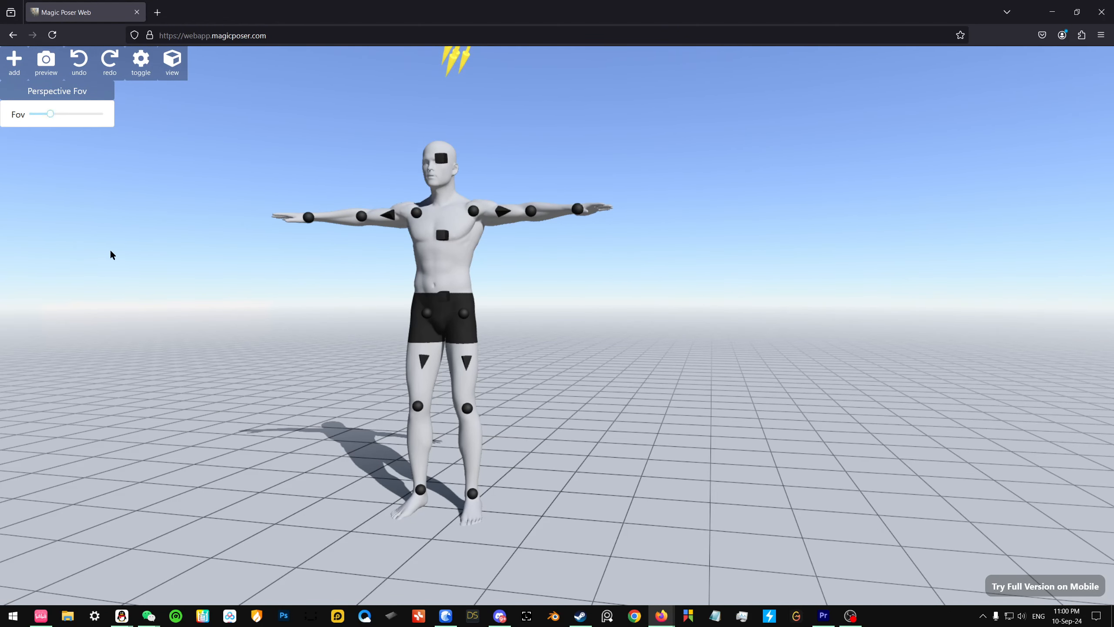
{"action": "left_click", "coordinate": [161, 254]}
{"action": "scroll", "coordinate": [170, 104], "scroll_direction": "up", "scroll_amount": 1}
{"action": "left_click", "coordinate": [173, 70]}
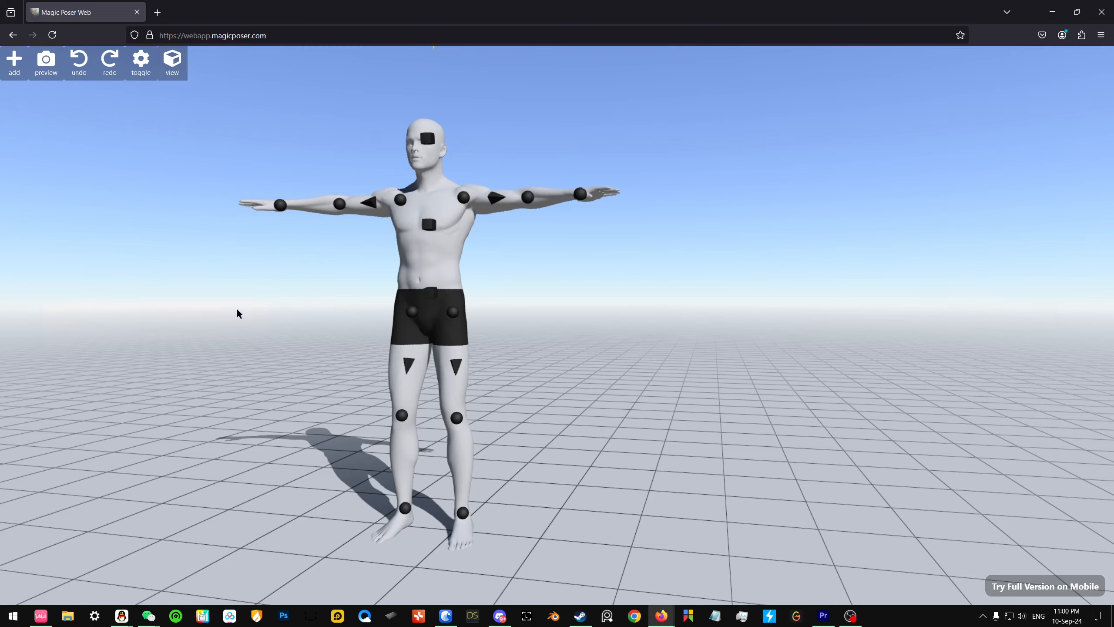
Select the man, open his body color settings and apply a light skin tone.
{"action": "left_click_drag", "start_coordinate": [238, 313], "coordinate": [379, 304]}
{"action": "left_click", "coordinate": [424, 265]}
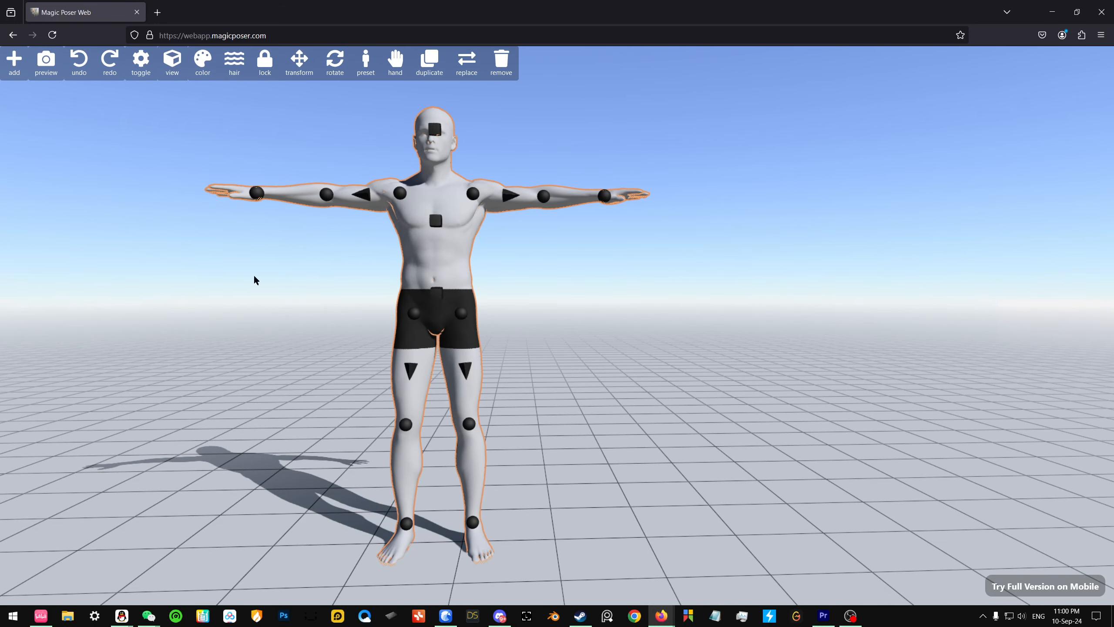
{"action": "left_click", "coordinate": [130, 62]}
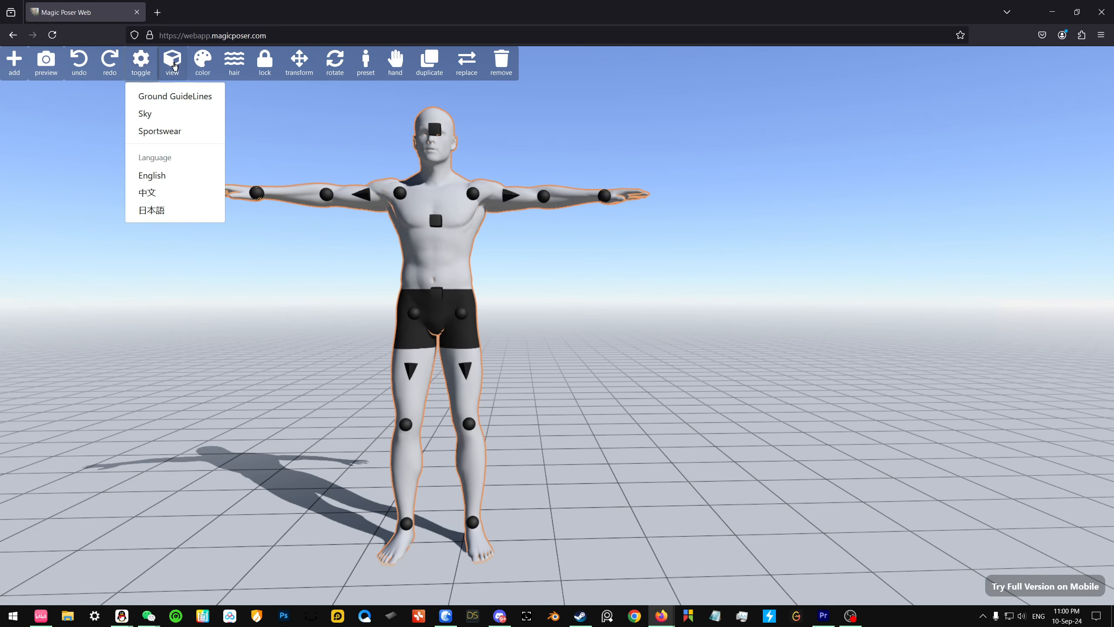
{"action": "left_click", "coordinate": [173, 66]}
{"action": "left_click", "coordinate": [215, 63]}
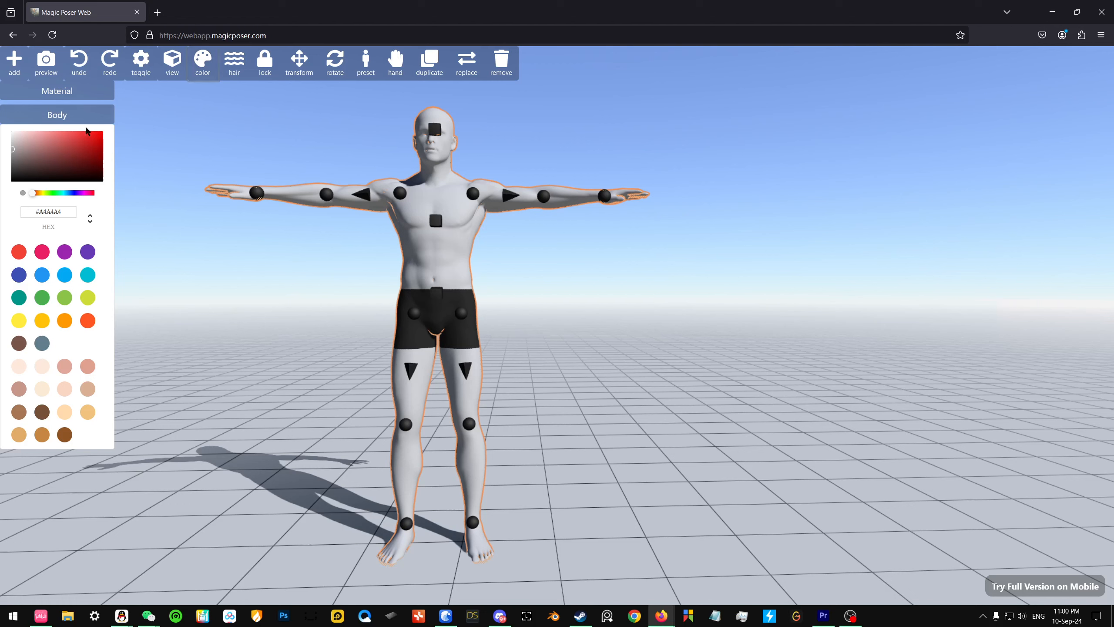
{"action": "left_click_drag", "start_coordinate": [86, 131], "coordinate": [34, 140]}
{"action": "left_click", "coordinate": [18, 366]}
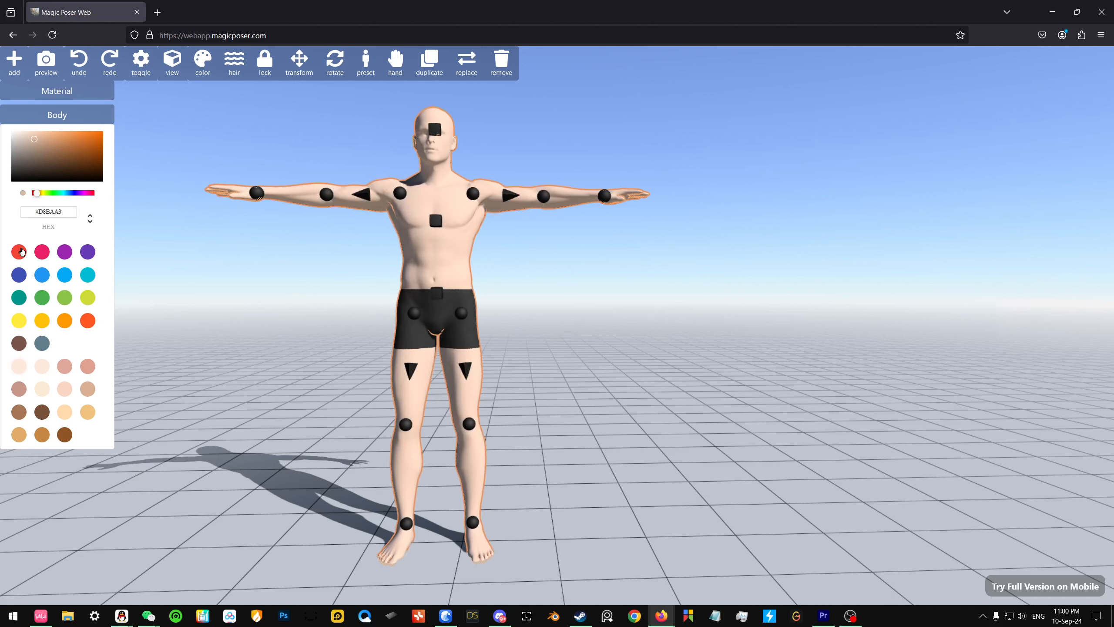
Try pink #E91E63 and orange on the man's body, and settle on the first pale skin-tone swatch.
{"action": "left_click", "coordinate": [42, 251]}
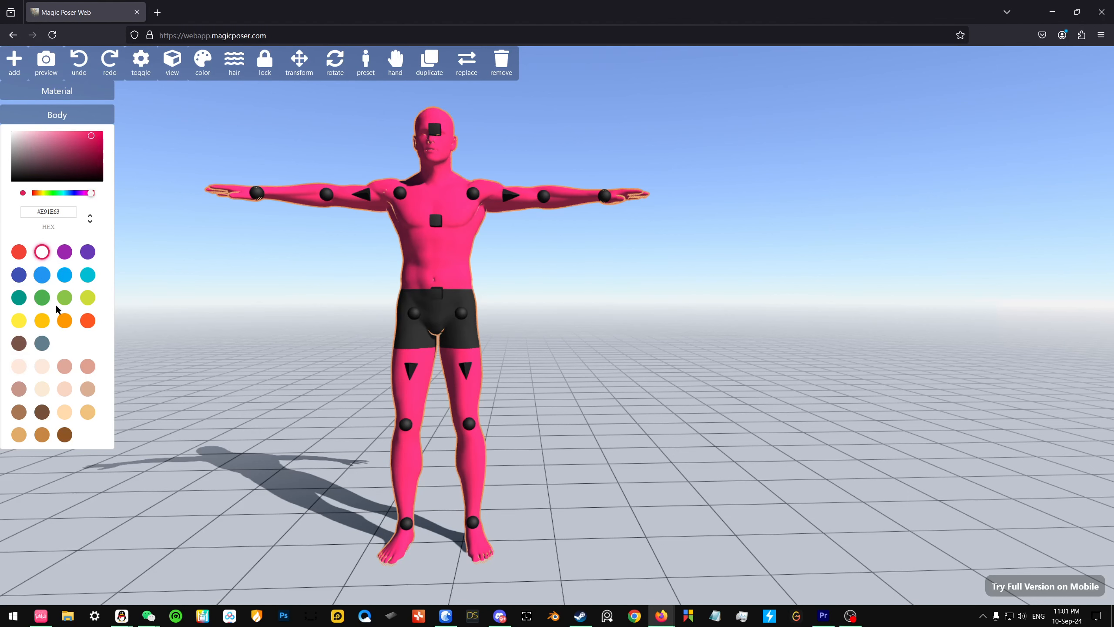
{"action": "left_click", "coordinate": [87, 320]}
{"action": "left_click", "coordinate": [88, 320]}
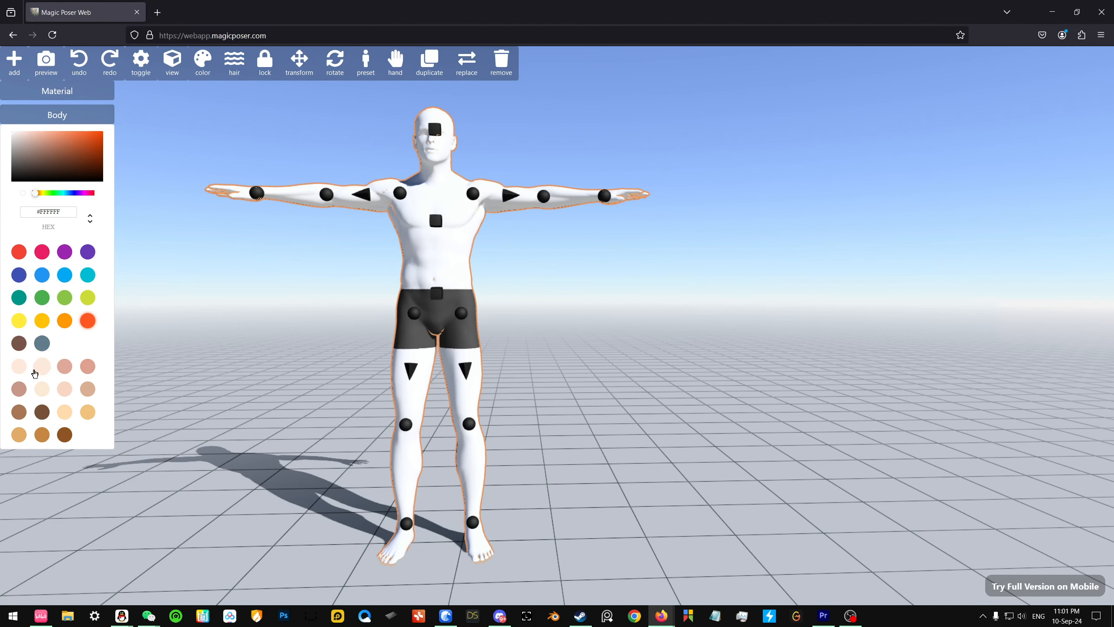
{"action": "left_click", "coordinate": [19, 365]}
{"action": "left_click", "coordinate": [208, 290]}
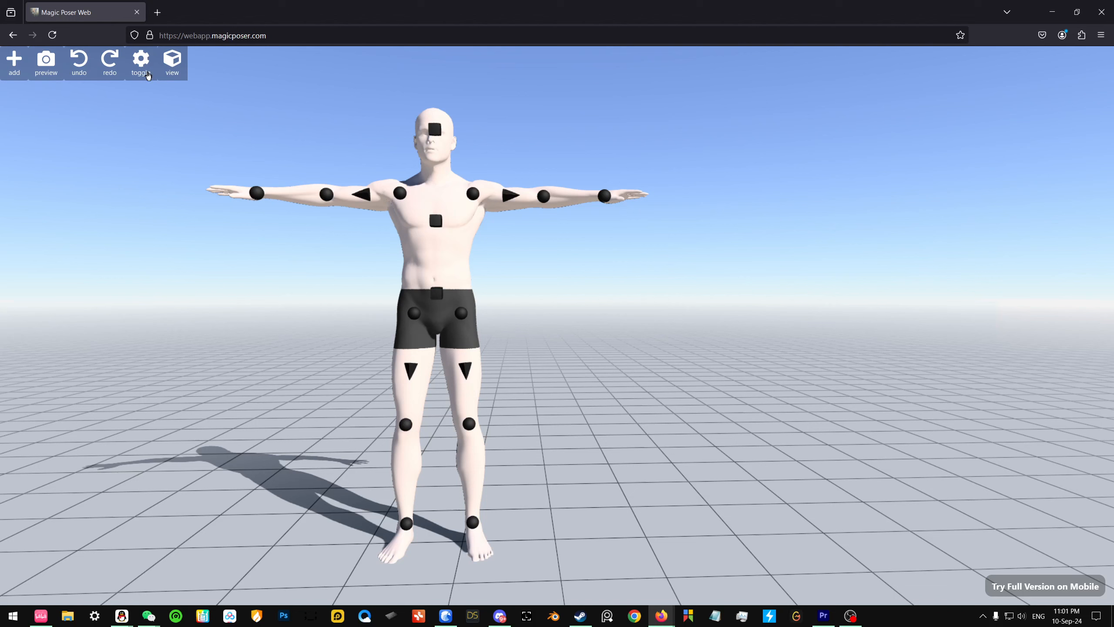
Give the man the short, curly, spiky hairstyle and view him from a slightly higher angle.
{"action": "left_click", "coordinate": [436, 247]}
{"action": "left_click", "coordinate": [239, 79]}
{"action": "scroll", "coordinate": [89, 303], "scroll_direction": "down", "scroll_amount": 5}
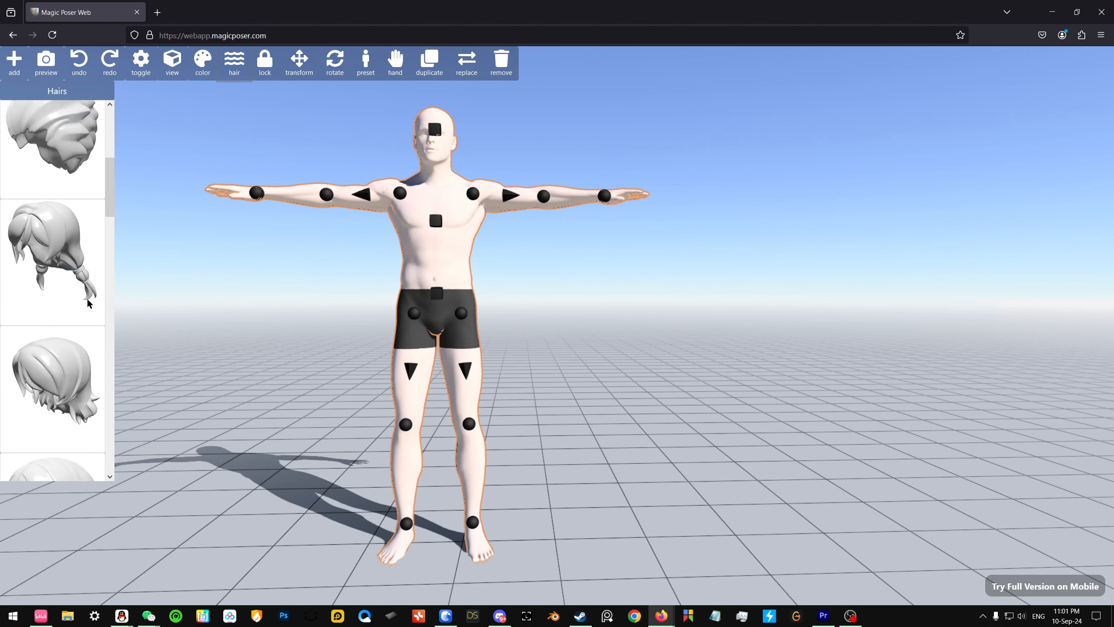
{"action": "scroll", "coordinate": [90, 303], "scroll_direction": "down", "scroll_amount": 4}
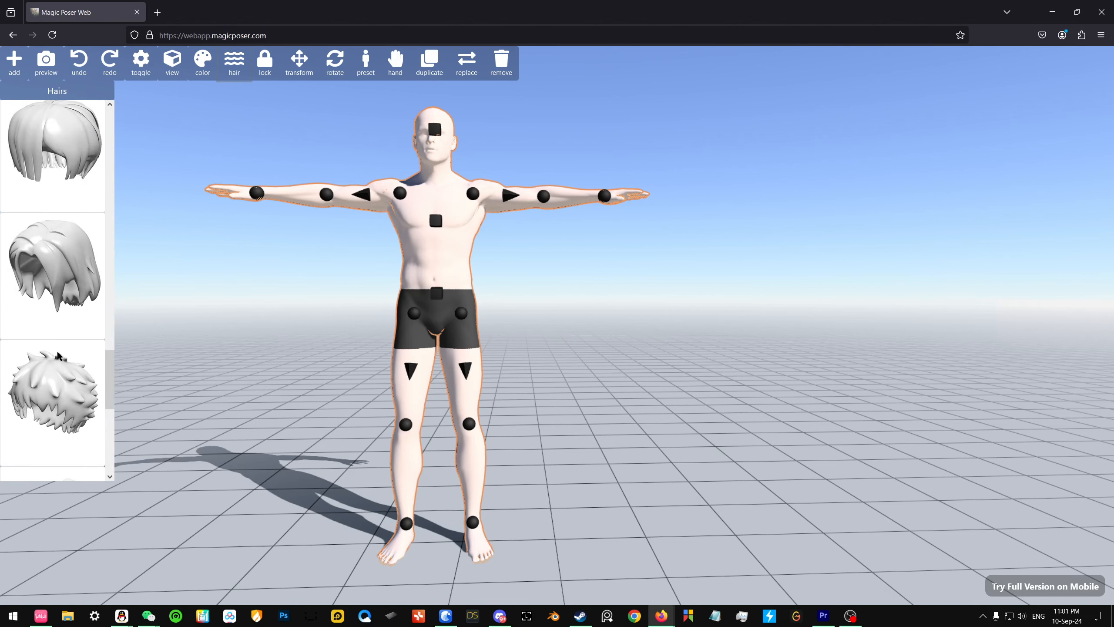
{"action": "left_click", "coordinate": [56, 365]}
{"action": "left_click", "coordinate": [245, 343]}
{"action": "left_click_drag", "start_coordinate": [244, 343], "coordinate": [344, 247]}
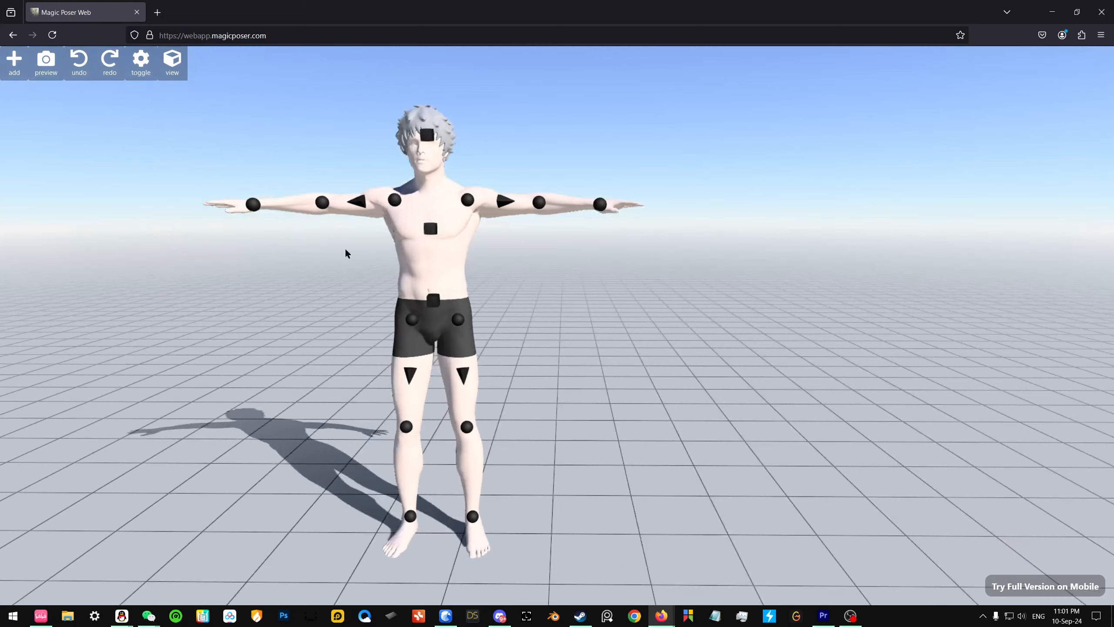
Lock the selected man to hide his joint controls, and unlock him again.
{"action": "left_click", "coordinate": [341, 216]}
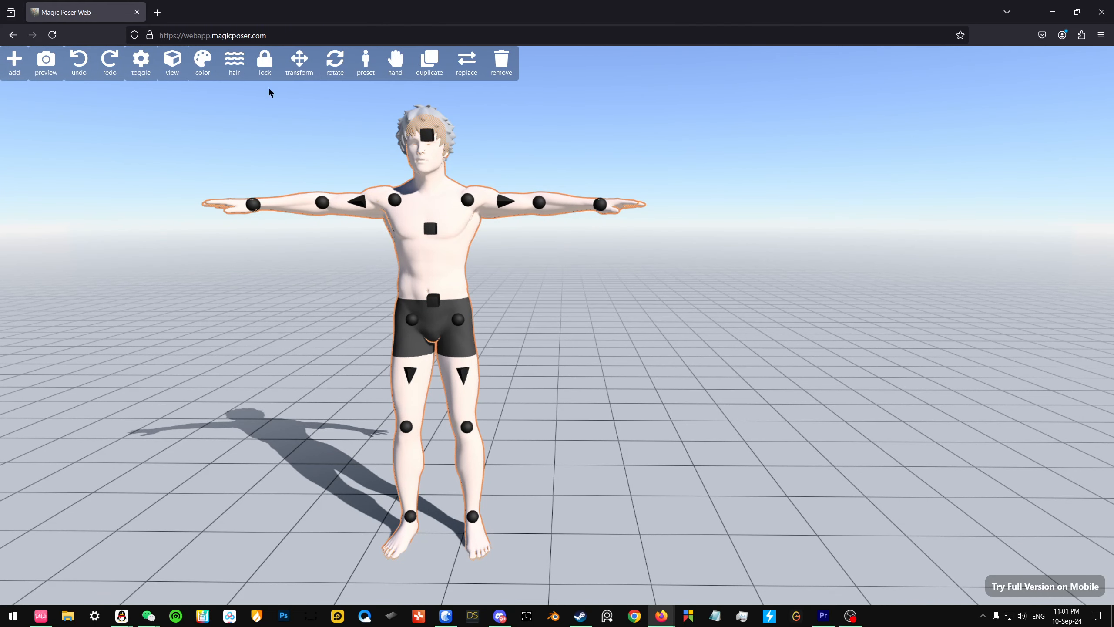
{"action": "left_click", "coordinate": [265, 66]}
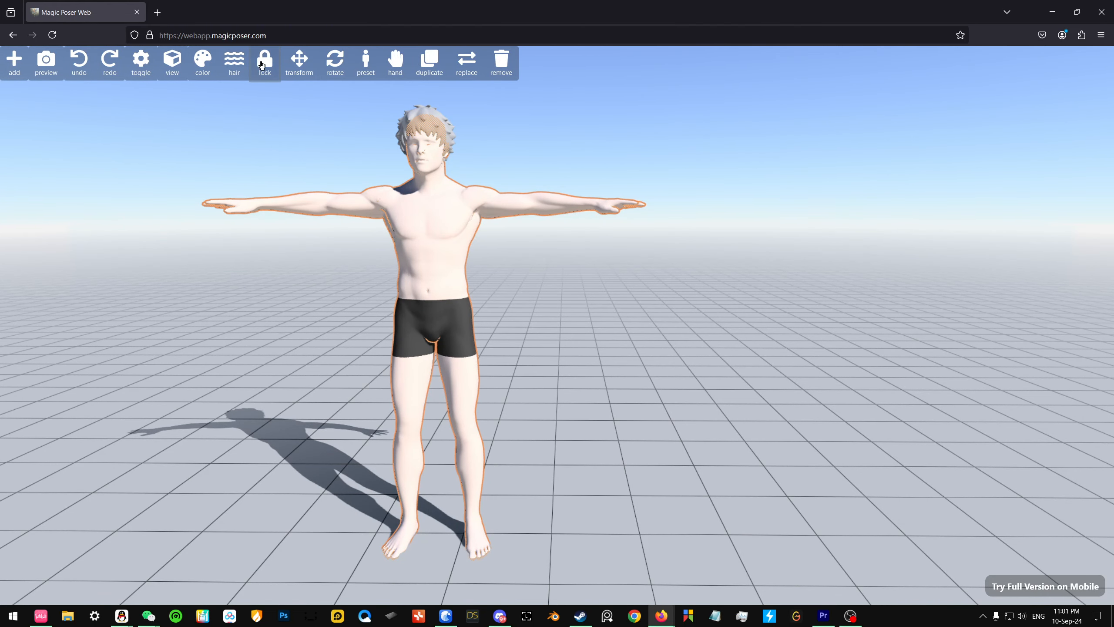
{"action": "left_click", "coordinate": [262, 64]}
Nudge the man's position on the move axes and adjust his scale slightly with the transform settings.
{"action": "left_click", "coordinate": [299, 61]}
{"action": "left_click", "coordinate": [421, 232]}
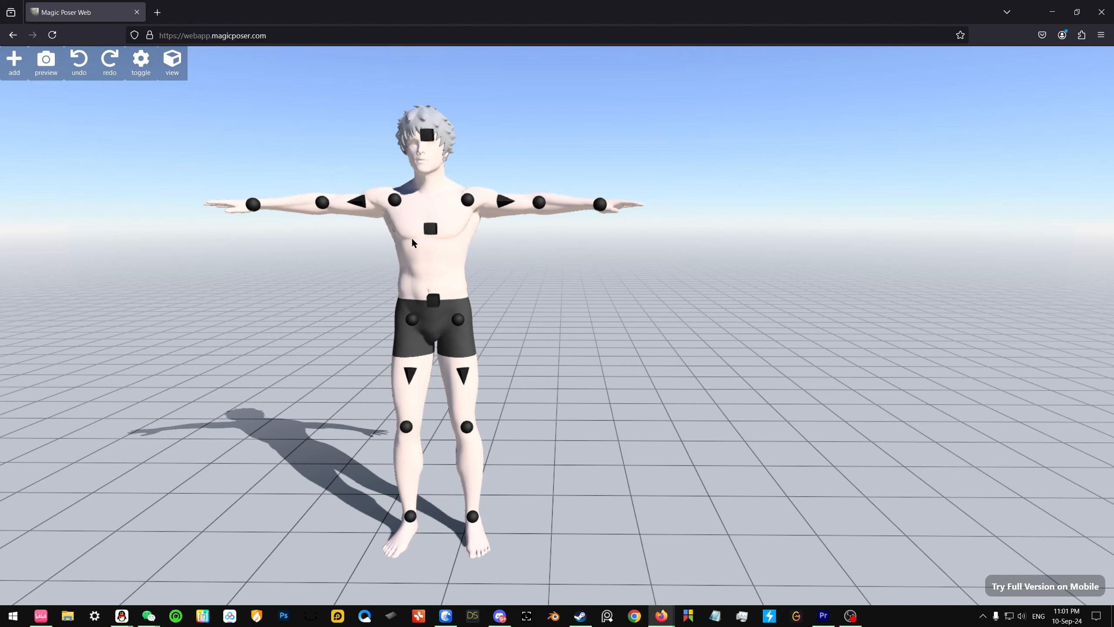
{"action": "left_click", "coordinate": [394, 244]}
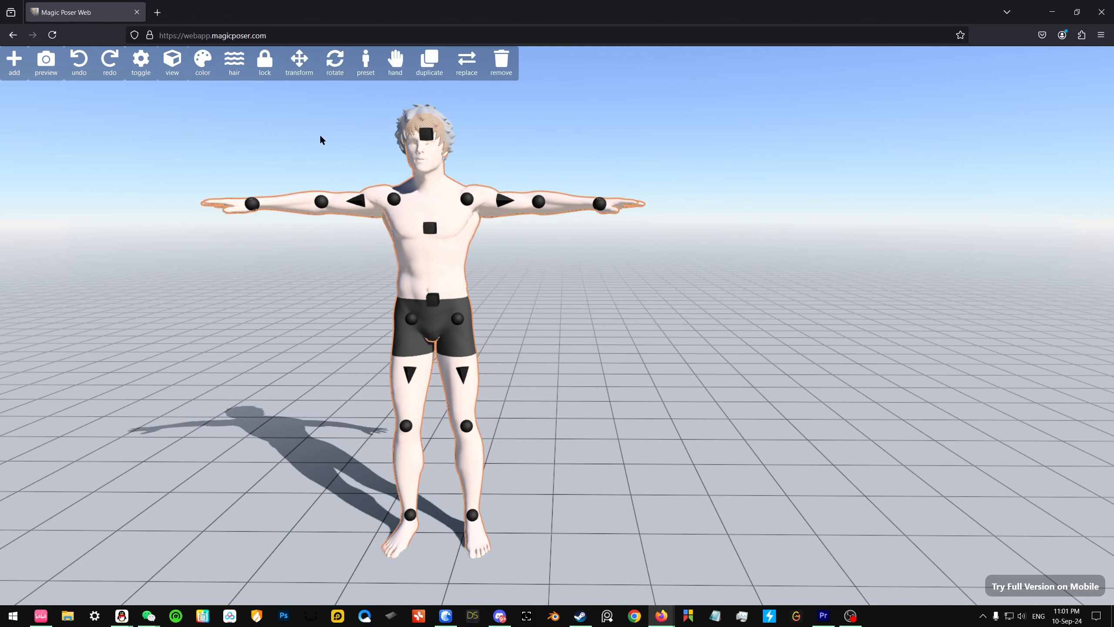
{"action": "left_click", "coordinate": [294, 68]}
{"action": "left_click_drag", "start_coordinate": [65, 113], "coordinate": [67, 140]}
{"action": "mouse_move", "coordinate": [66, 186]}
{"action": "left_mouse_down"}
{"action": "mouse_move", "coordinate": [56, 186]}
{"action": "mouse_move", "coordinate": [66, 187]}
{"action": "left_mouse_up"}
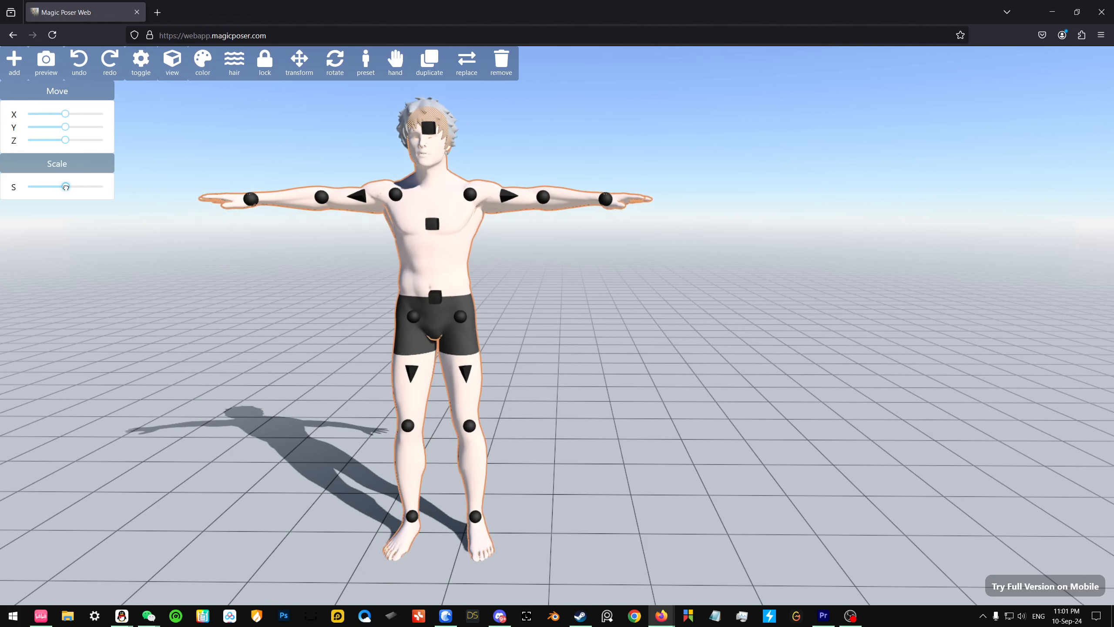
{"action": "left_click", "coordinate": [455, 285]}
Reselect the whole man and rotate him slightly using the rotation rings.
{"action": "left_click", "coordinate": [541, 198]}
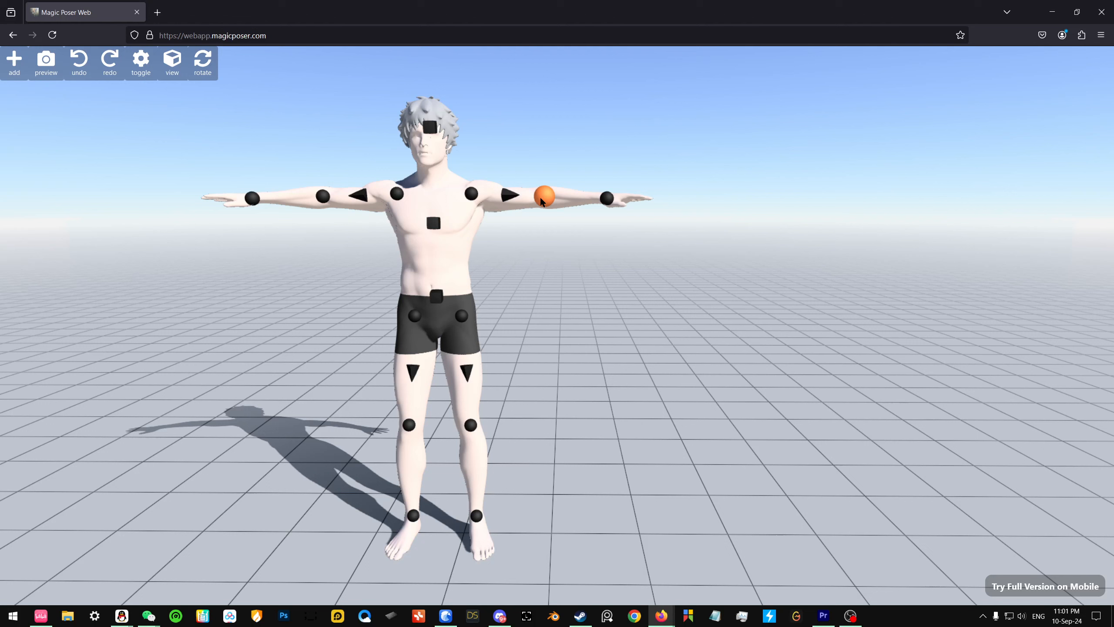
{"action": "left_click", "coordinate": [290, 127]}
{"action": "left_click", "coordinate": [461, 247]}
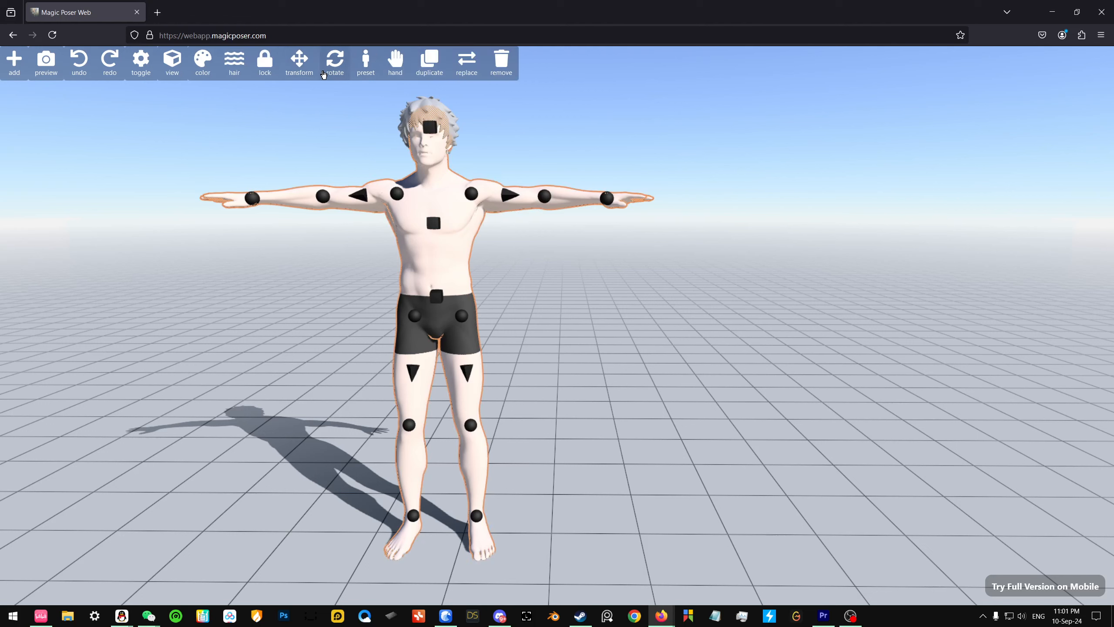
{"action": "left_click", "coordinate": [303, 75]}
{"action": "left_click", "coordinate": [304, 74]}
{"action": "left_click", "coordinate": [328, 73]}
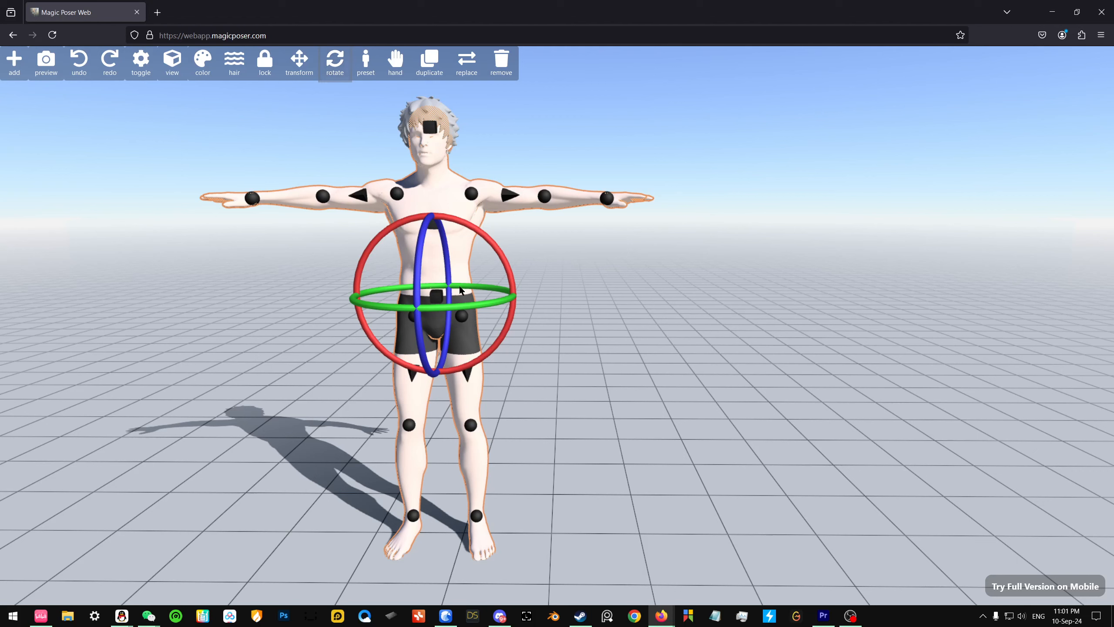
{"action": "mouse_move", "coordinate": [465, 294]}
{"action": "left_mouse_down"}
{"action": "mouse_move", "coordinate": [439, 295]}
{"action": "mouse_move", "coordinate": [465, 293]}
{"action": "left_mouse_up"}
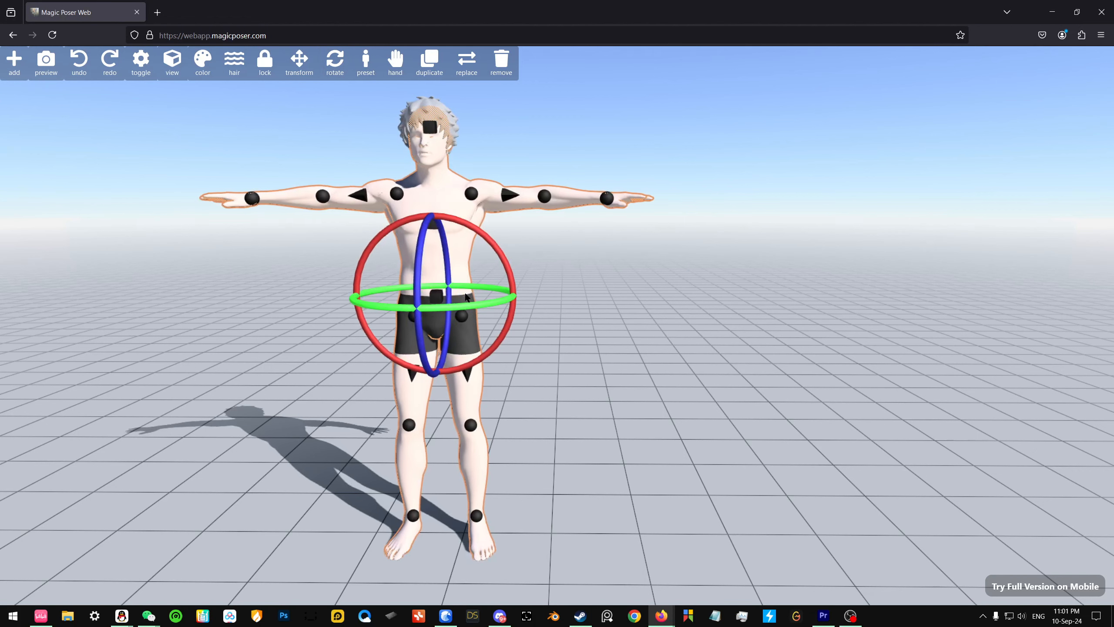
{"action": "mouse_move", "coordinate": [413, 258]}
{"action": "left_mouse_down"}
{"action": "mouse_move", "coordinate": [418, 285]}
{"action": "mouse_move", "coordinate": [413, 255]}
{"action": "mouse_move", "coordinate": [415, 268]}
{"action": "left_mouse_up"}
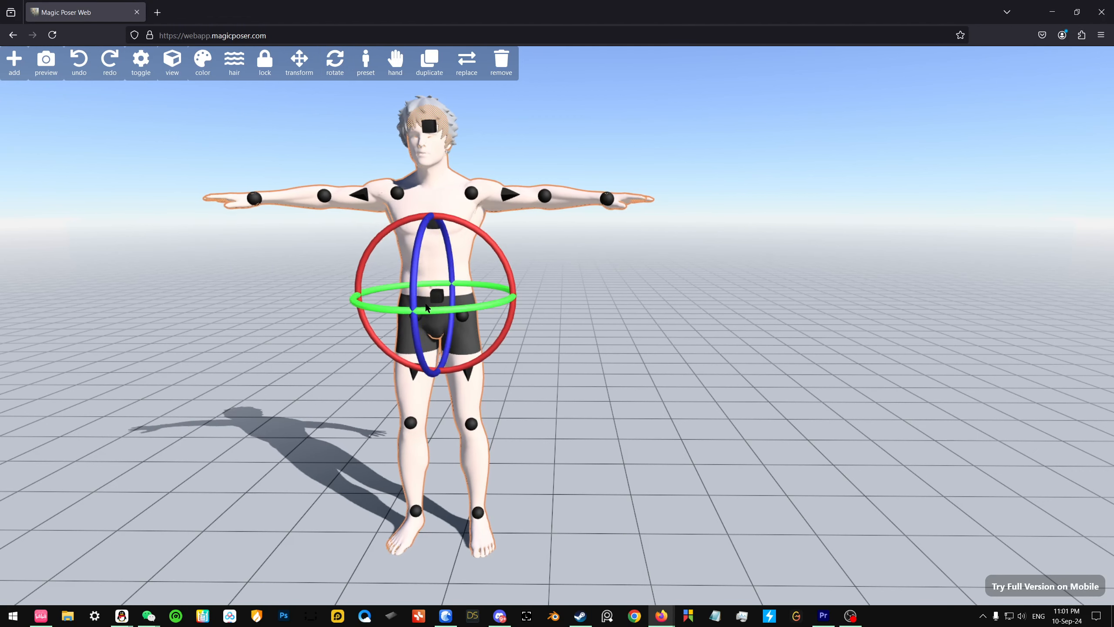
Apply the preset pose with one leg bent back and one hand raised to the head.
{"action": "left_click", "coordinate": [366, 65]}
{"action": "scroll", "coordinate": [80, 282], "scroll_direction": "down", "scroll_amount": 5}
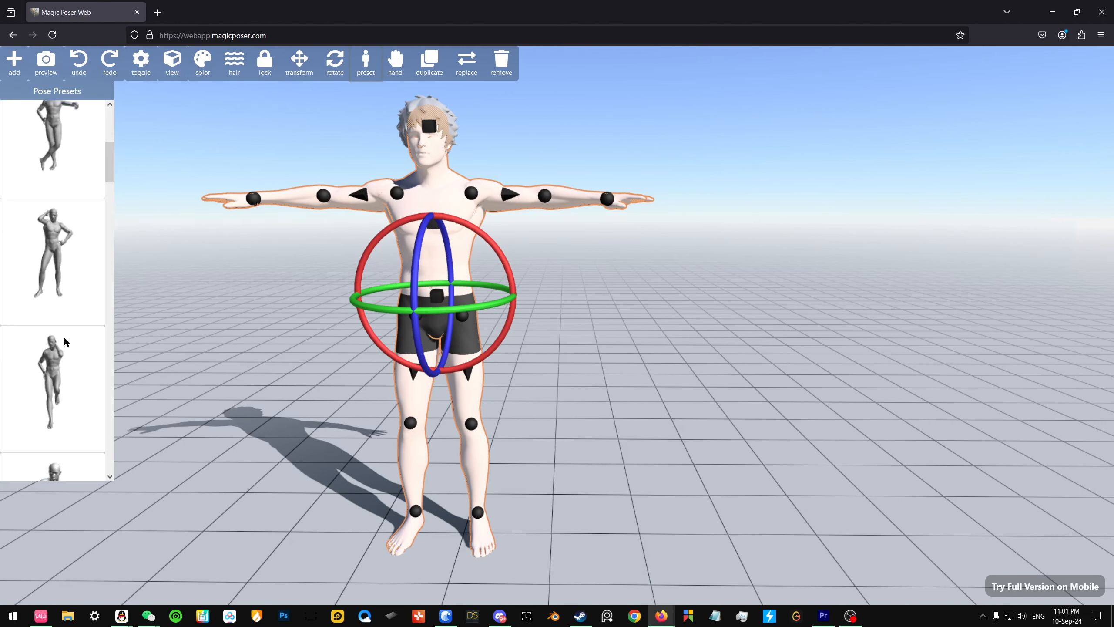
{"action": "left_click", "coordinate": [62, 382]}
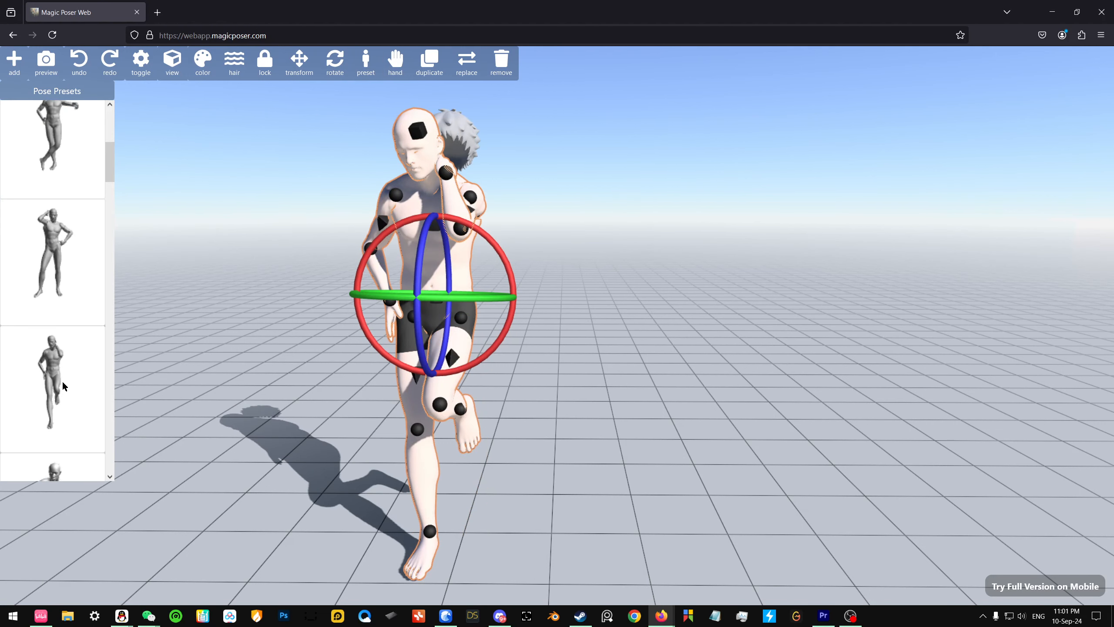
Replace the man's hair with the ponytail style and view the posed figure from different angles.
{"action": "left_click", "coordinate": [573, 156]}
{"action": "left_click", "coordinate": [429, 272]}
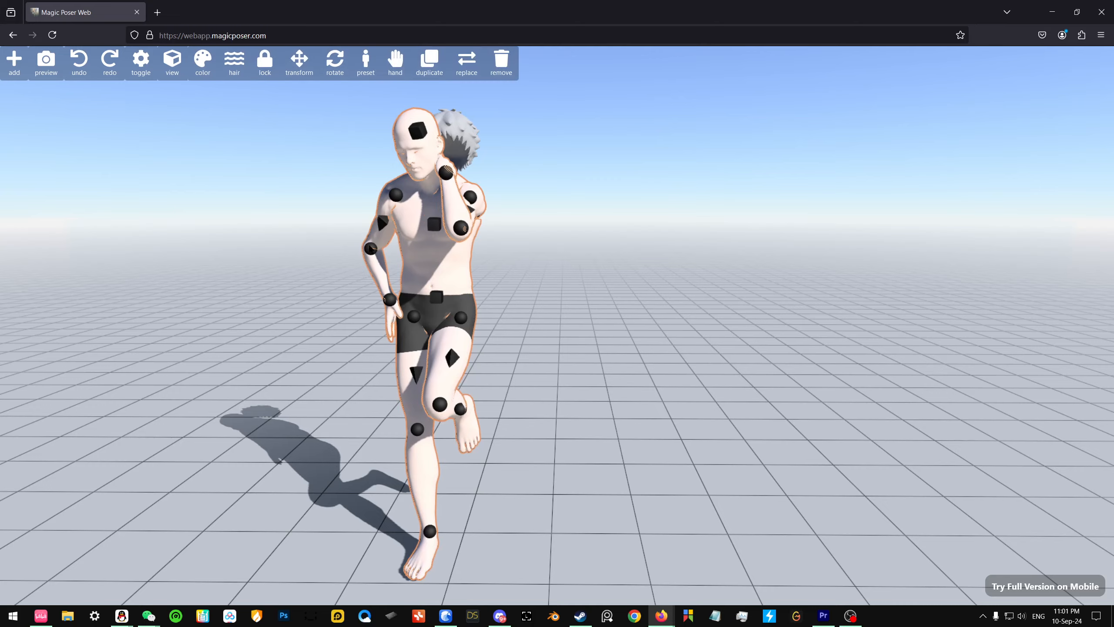
{"action": "left_click", "coordinate": [233, 65]}
{"action": "left_click", "coordinate": [48, 269]}
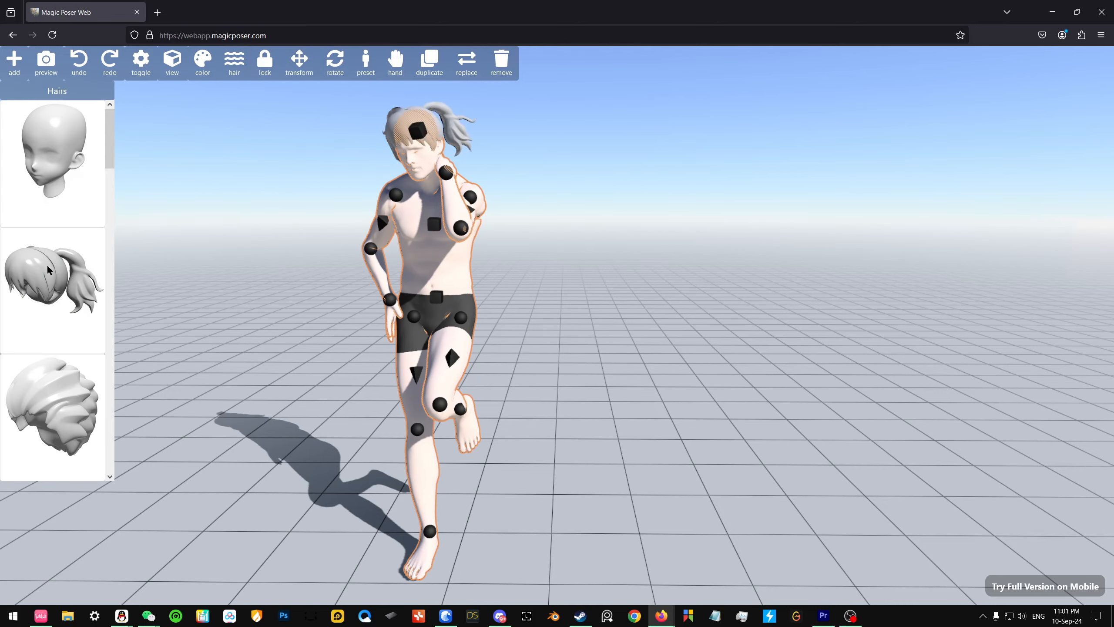
{"action": "left_click_drag", "start_coordinate": [211, 270], "coordinate": [303, 237]}
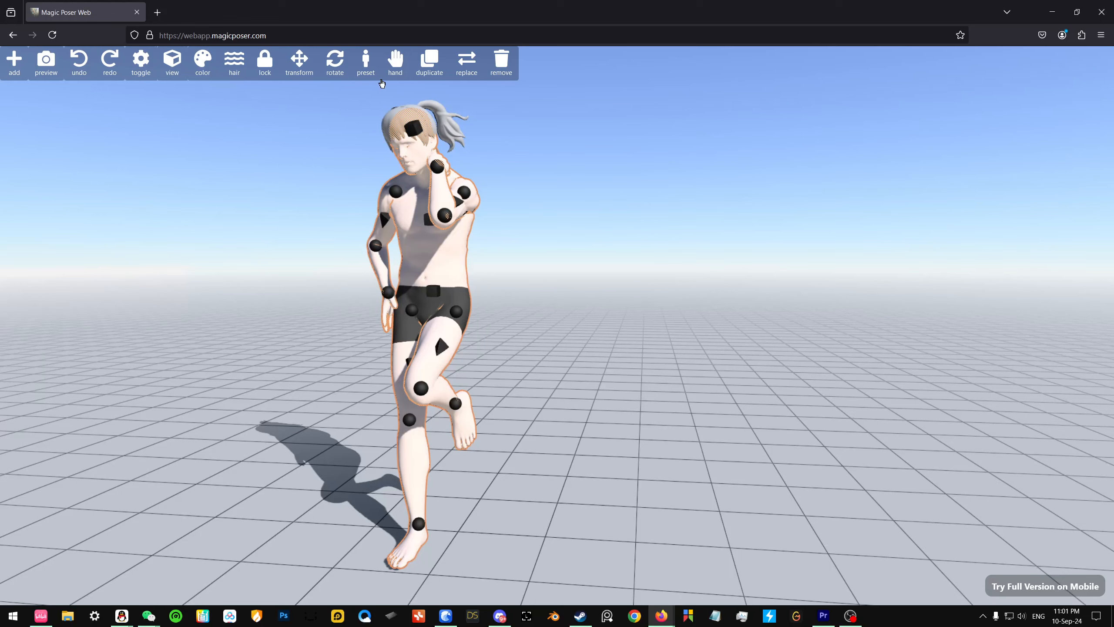
{"action": "left_click_drag", "start_coordinate": [629, 252], "coordinate": [590, 249]}
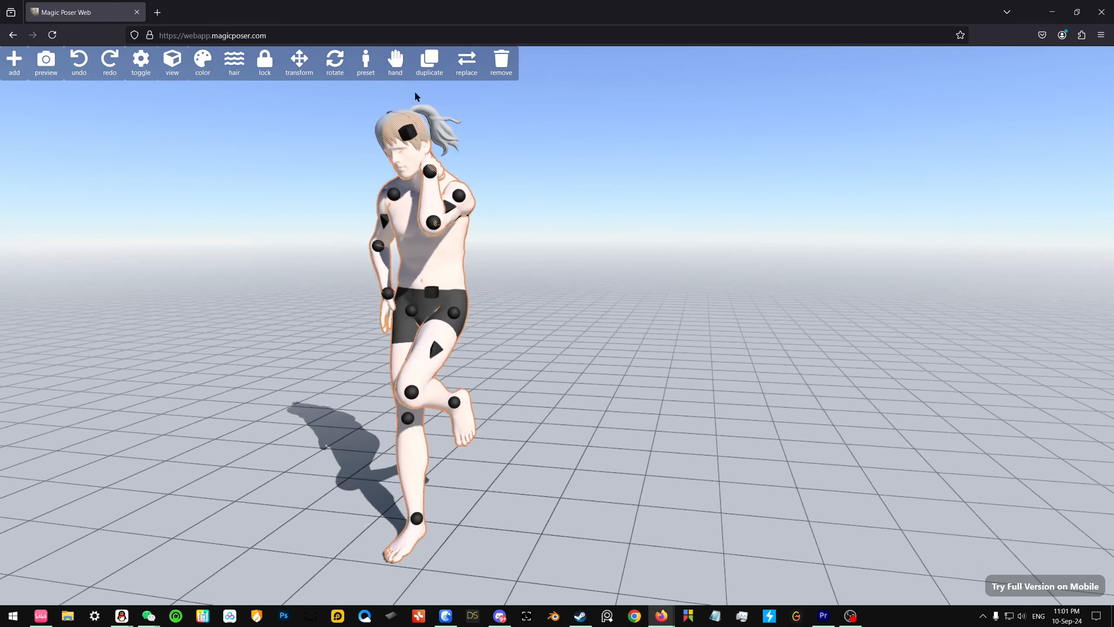
Switch the man to hand editing and pick the closed-fist pose for his left hand.
{"action": "left_click", "coordinate": [395, 64]}
{"action": "left_click_drag", "start_coordinate": [533, 219], "coordinate": [565, 243]}
{"action": "left_click", "coordinate": [564, 242]}
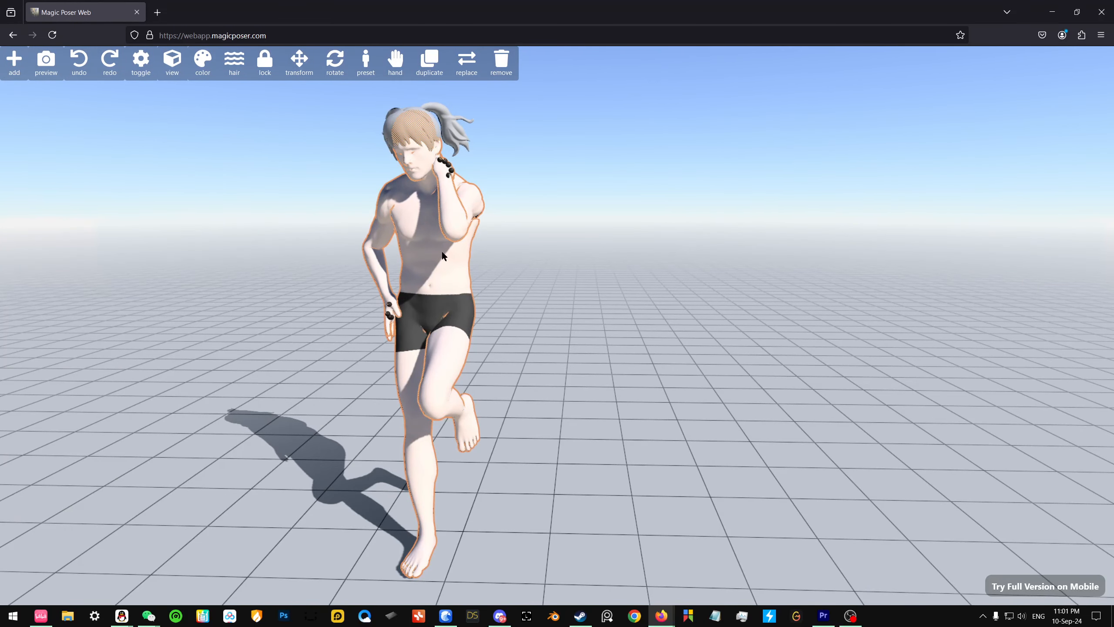
{"action": "left_click", "coordinate": [498, 252]}
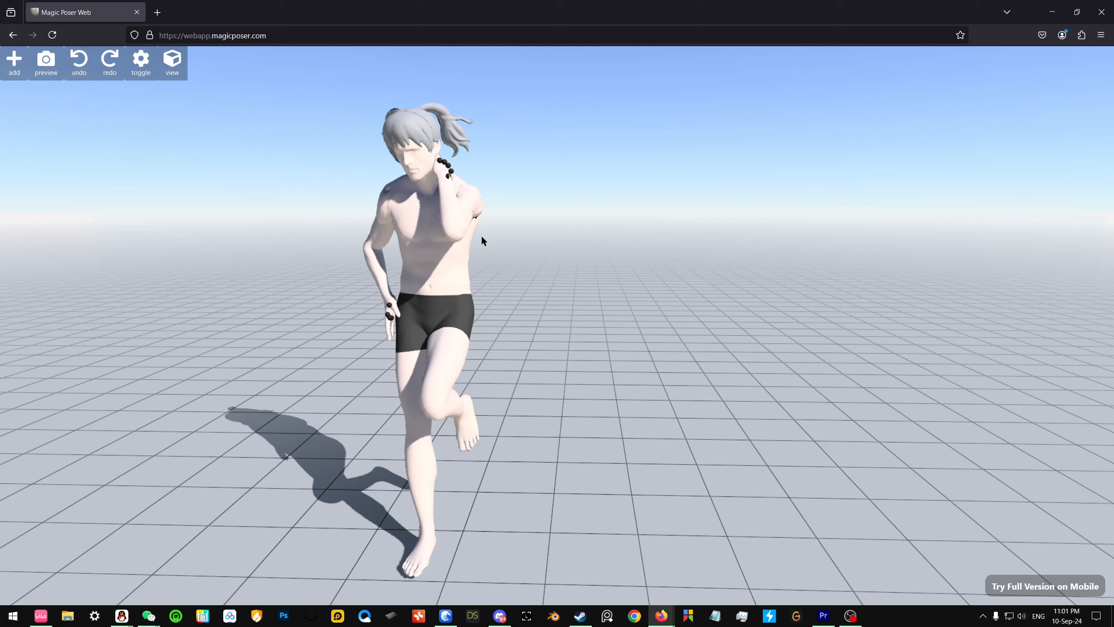
{"action": "left_click", "coordinate": [428, 246]}
{"action": "left_click", "coordinate": [387, 70]}
{"action": "left_click", "coordinate": [62, 319]}
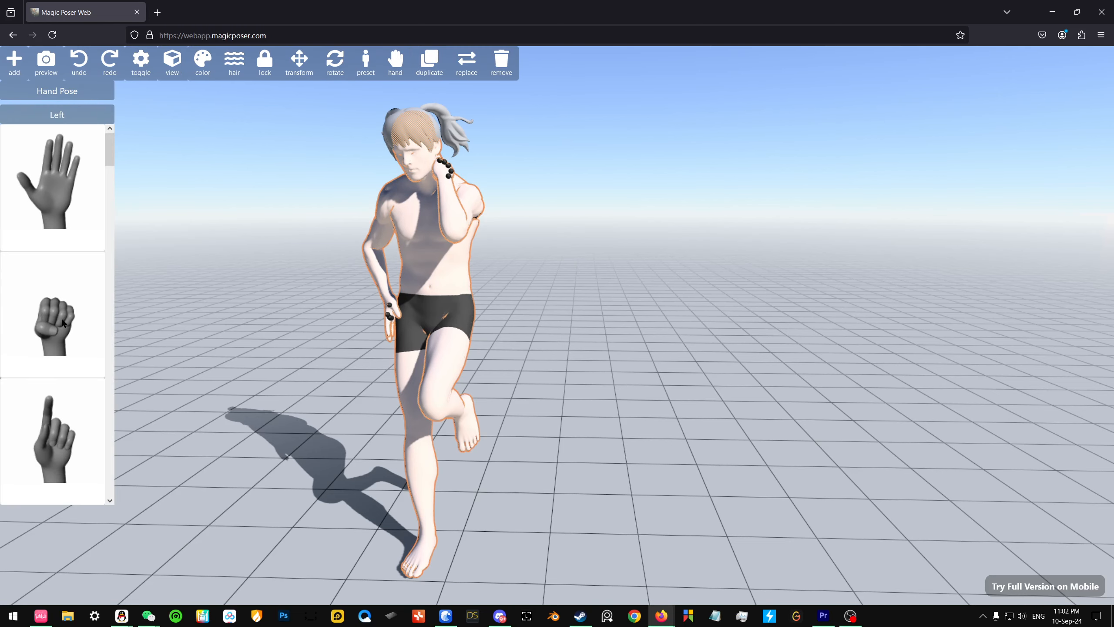
{"action": "left_click_drag", "start_coordinate": [331, 353], "coordinate": [374, 380]}
{"action": "left_click", "coordinate": [147, 145]}
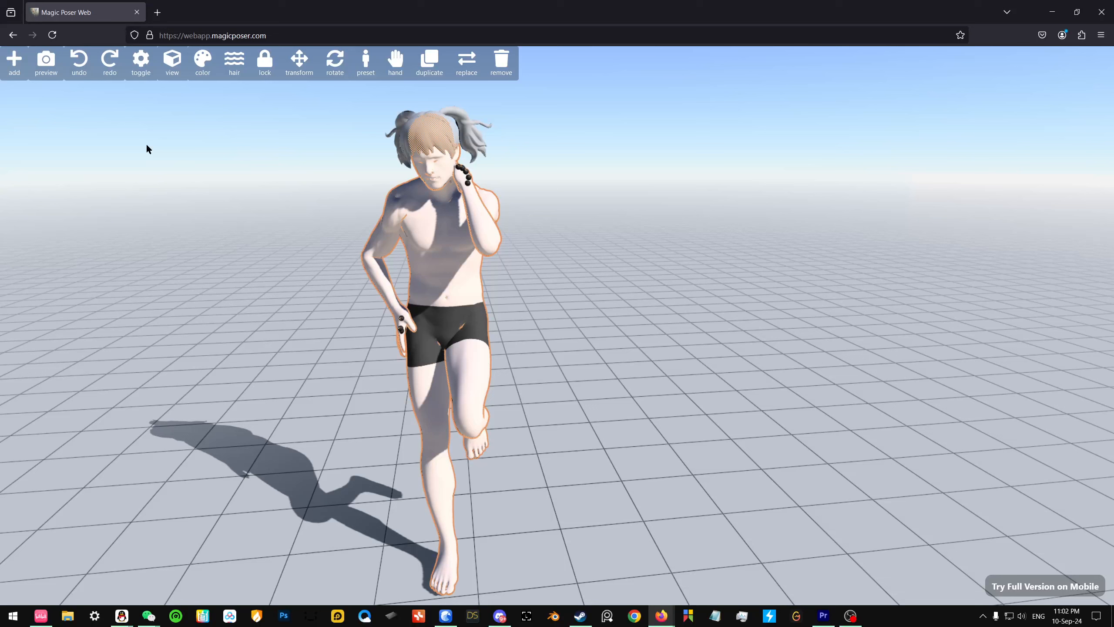
Browse the hand poses and apply the closed fist to the man's right hand.
{"action": "left_click", "coordinate": [393, 60]}
{"action": "scroll", "coordinate": [65, 296], "scroll_direction": "down", "scroll_amount": 10}
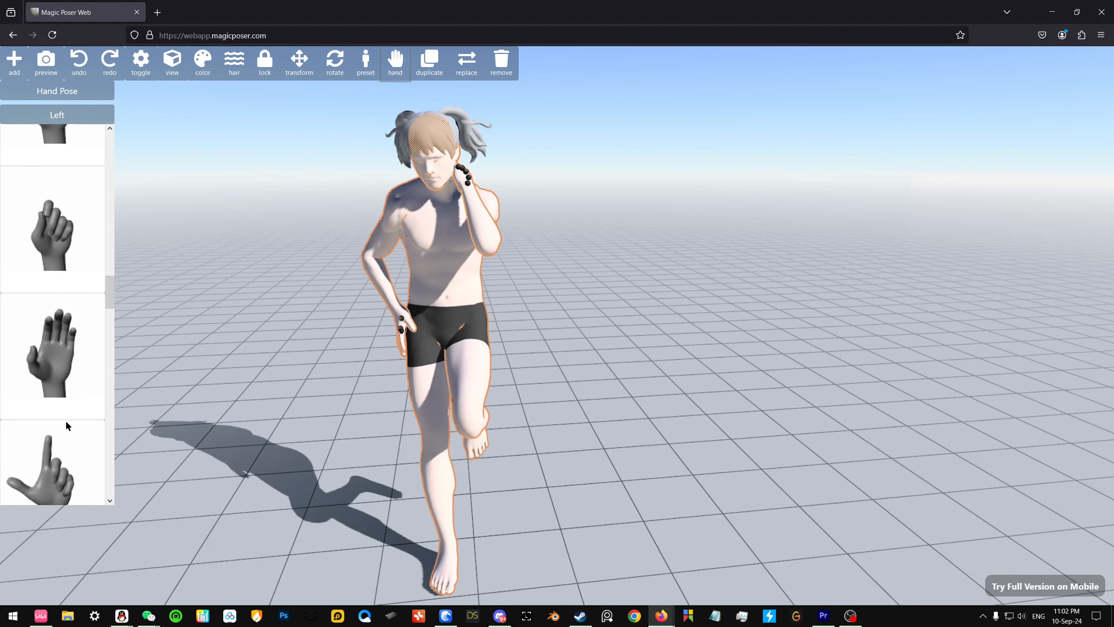
{"action": "scroll", "coordinate": [72, 420], "scroll_direction": "up", "scroll_amount": 10}
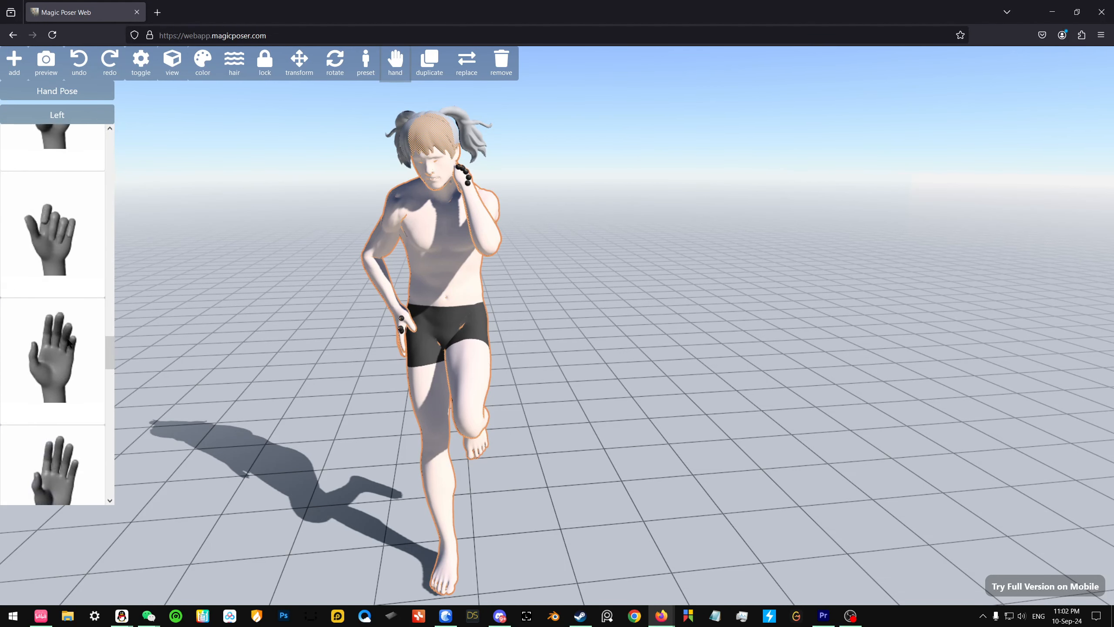
{"action": "left_click", "coordinate": [66, 113]}
{"action": "scroll", "coordinate": [61, 139], "scroll_direction": "up", "scroll_amount": 10}
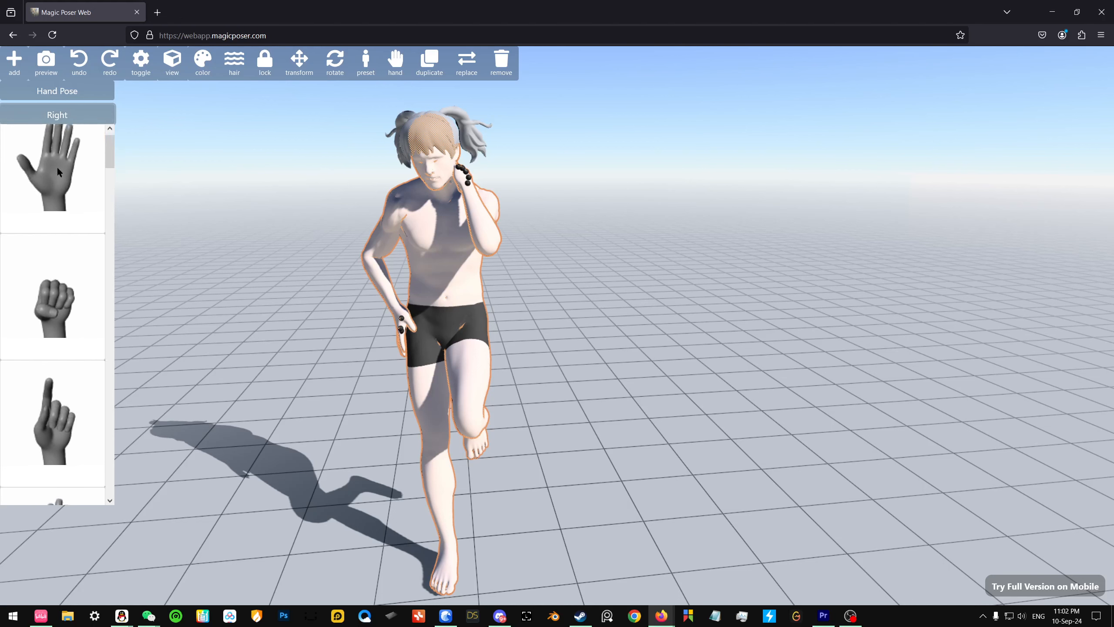
{"action": "left_click", "coordinate": [67, 118]}
{"action": "left_click", "coordinate": [67, 117]}
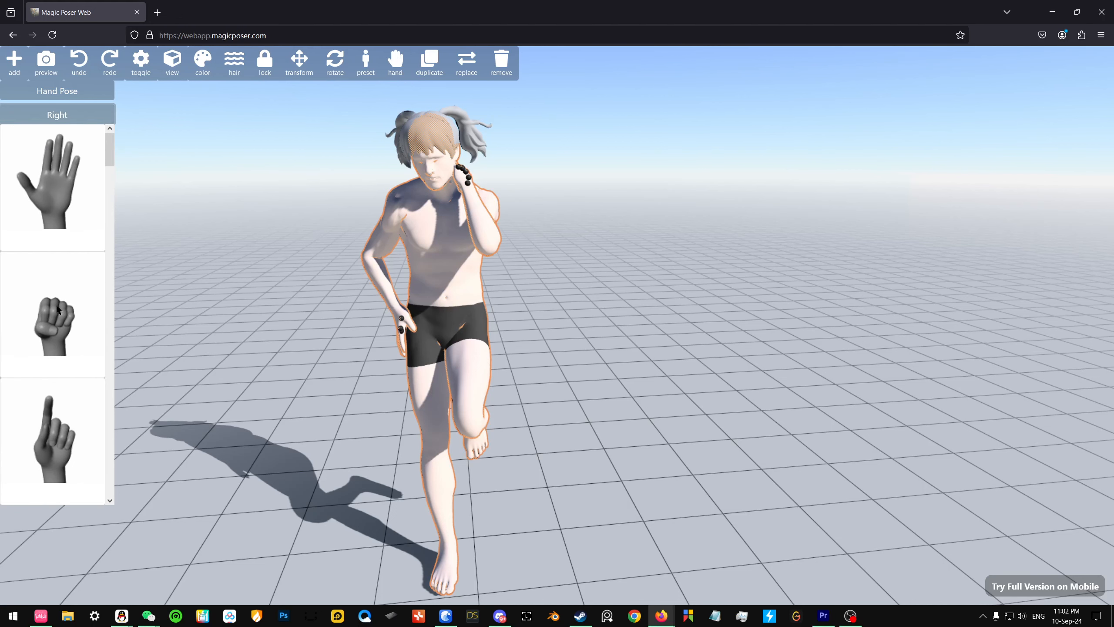
{"action": "left_click", "coordinate": [62, 320]}
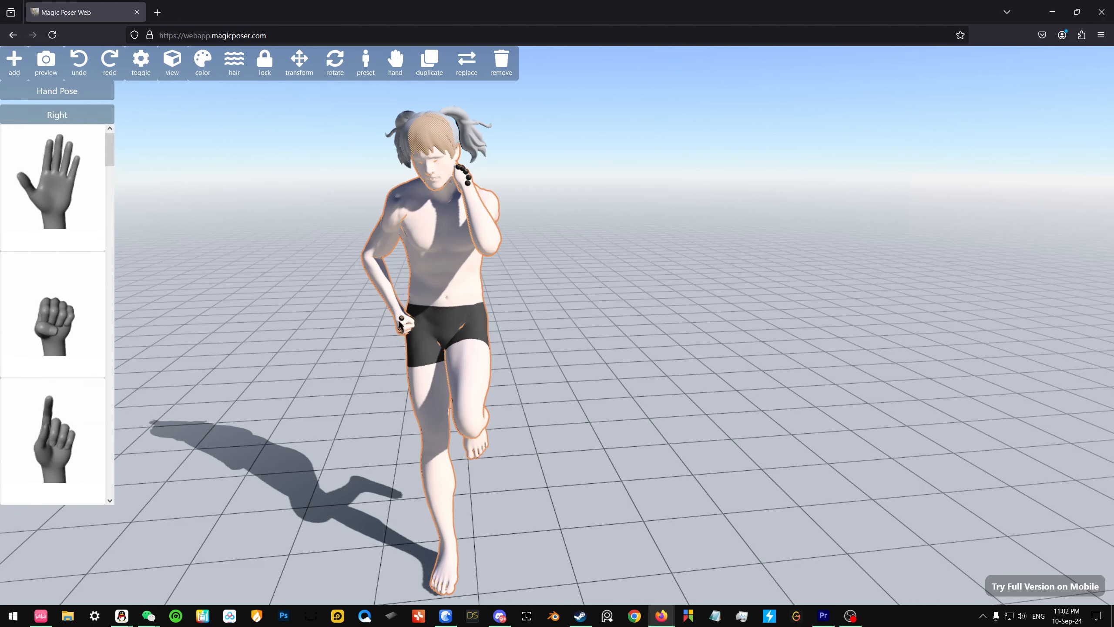
{"action": "left_click", "coordinate": [66, 115]}
{"action": "mouse_move", "coordinate": [519, 244]}
{"action": "left_mouse_down"}
{"action": "mouse_move", "coordinate": [480, 262]}
{"action": "mouse_move", "coordinate": [617, 239]}
{"action": "mouse_move", "coordinate": [581, 224]}
{"action": "mouse_move", "coordinate": [502, 231]}
{"action": "left_mouse_up"}
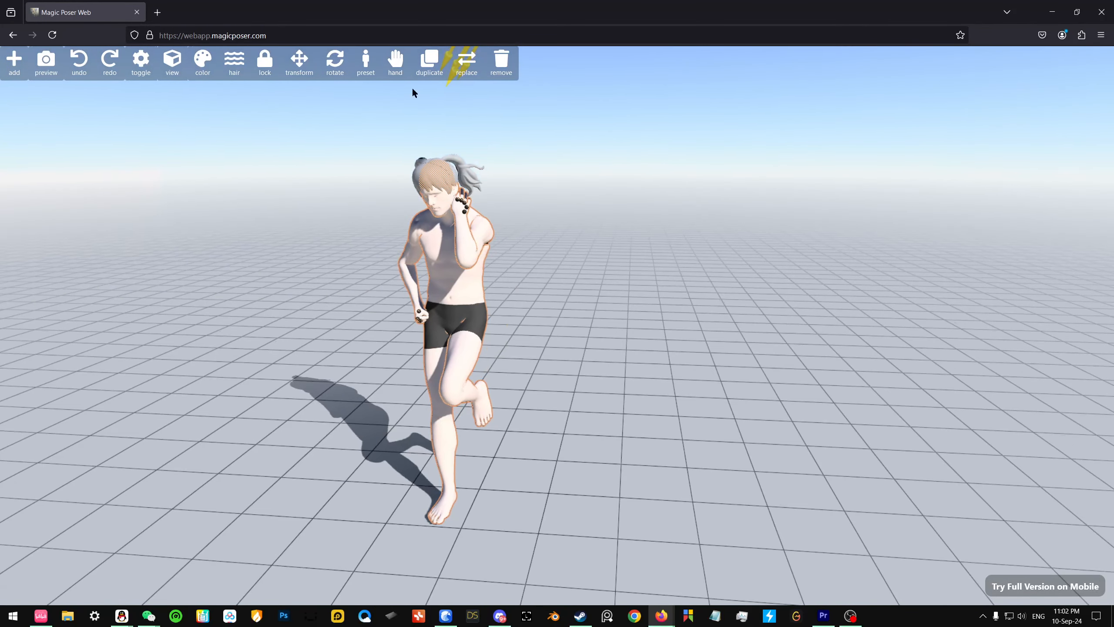
Examine the man's hand poses and finger controls from different angles and distances.
{"action": "scroll", "coordinate": [546, 162], "scroll_direction": "up", "scroll_amount": 1}
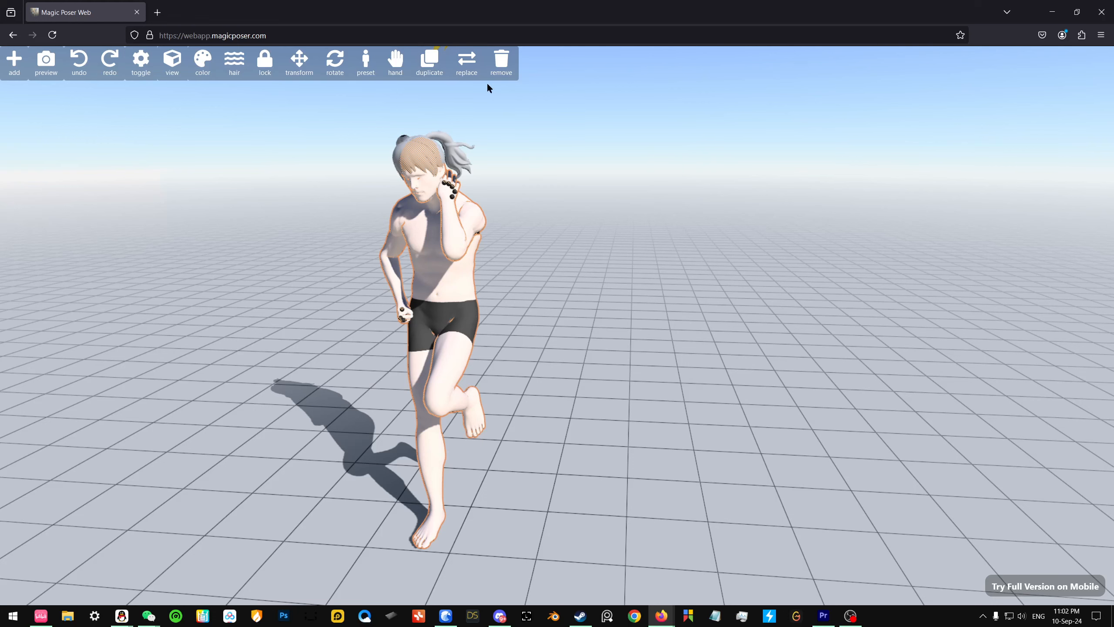
{"action": "left_click", "coordinate": [576, 207]}
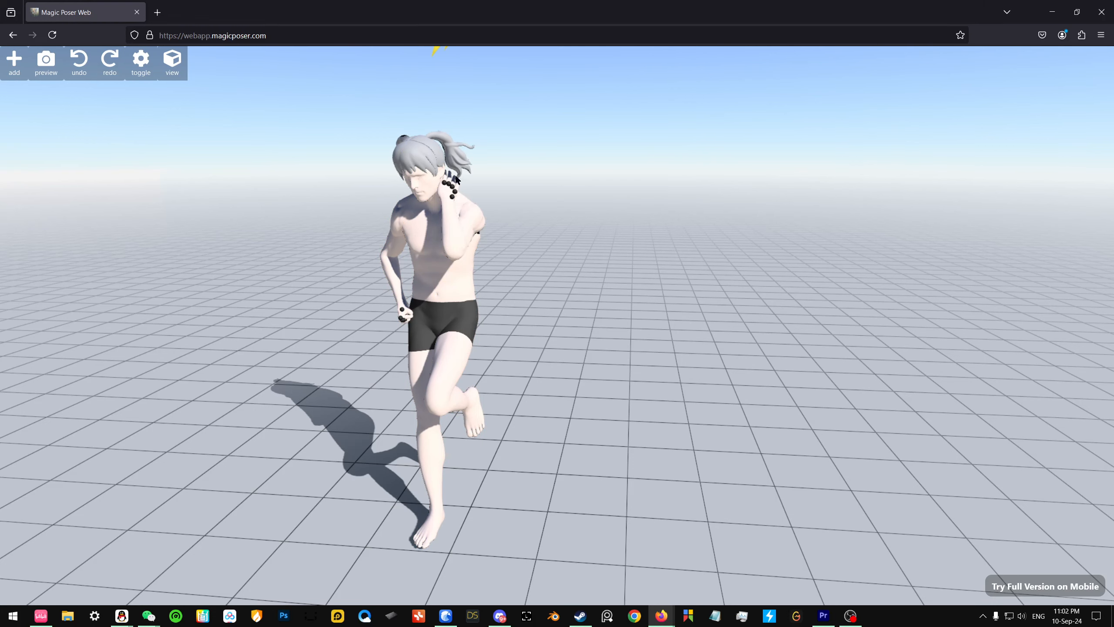
{"action": "left_click", "coordinate": [419, 261]}
{"action": "left_click", "coordinate": [611, 306]}
{"action": "left_click_drag", "start_coordinate": [611, 306], "coordinate": [520, 282]}
{"action": "left_click", "coordinate": [409, 248]}
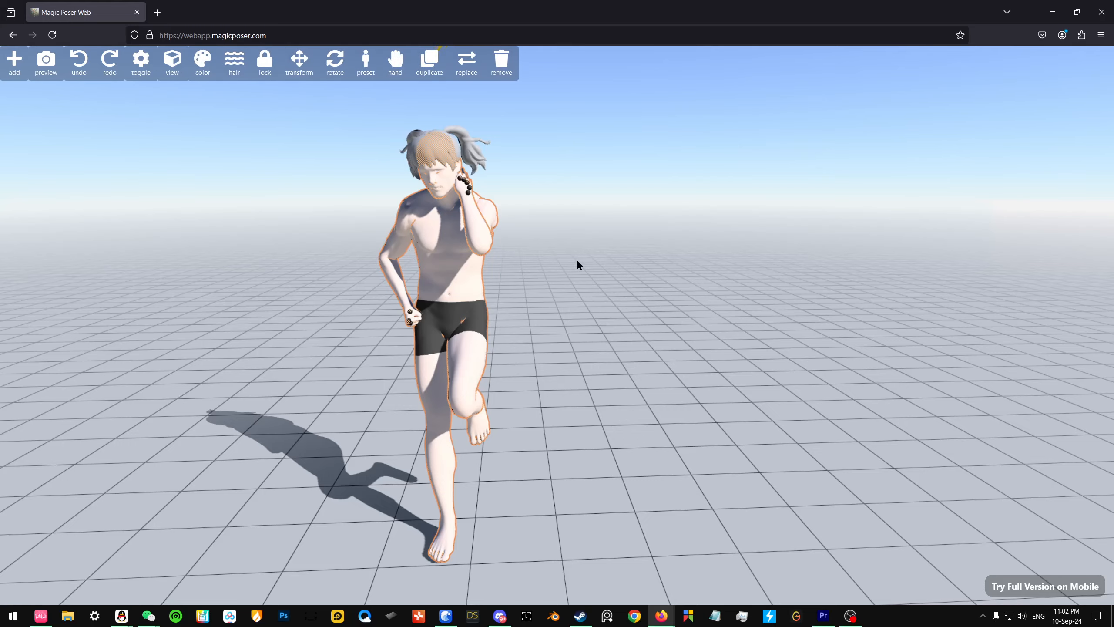
{"action": "left_click_drag", "start_coordinate": [576, 259], "coordinate": [574, 290]}
{"action": "left_click", "coordinate": [508, 289]}
{"action": "left_click", "coordinate": [453, 271]}
{"action": "scroll", "coordinate": [453, 271], "scroll_direction": "up", "scroll_amount": 4}
{"action": "scroll", "coordinate": [482, 274], "scroll_direction": "down", "scroll_amount": 2}
Switch the man from the hand controls to the full-body joints and back.
{"action": "left_click", "coordinate": [405, 60]}
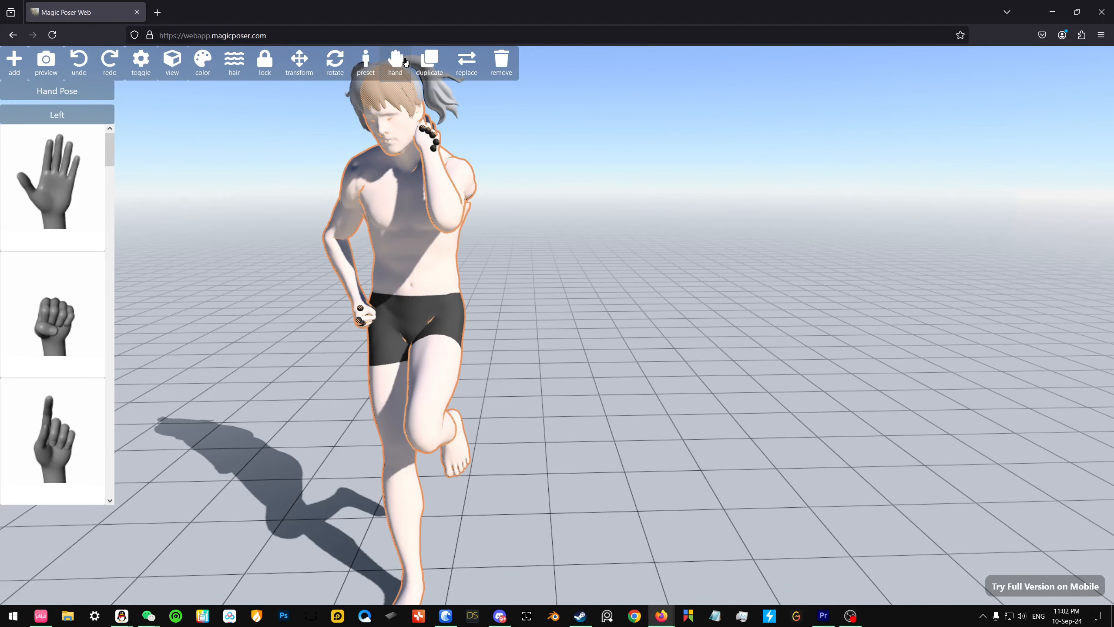
{"action": "left_click", "coordinate": [405, 60]}
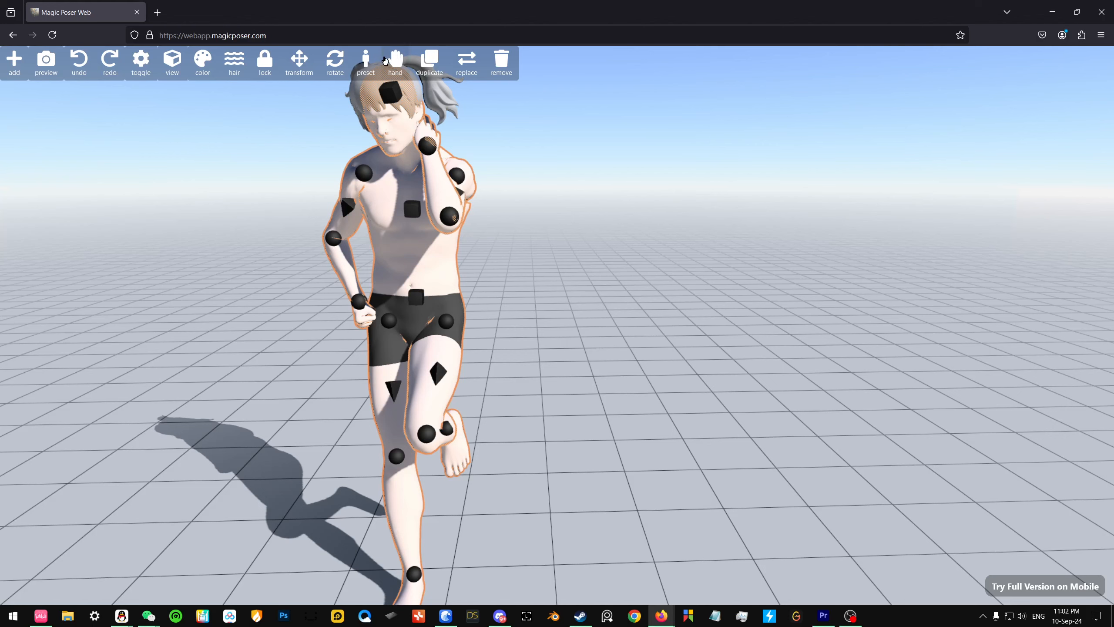
{"action": "left_click", "coordinate": [386, 61]}
{"action": "left_click", "coordinate": [394, 60]}
{"action": "left_click", "coordinate": [394, 60]}
Bring the raised hand close up and compare its finger controls with the body joints.
{"action": "scroll", "coordinate": [536, 189], "scroll_direction": "up", "scroll_amount": 3}
{"action": "left_click_drag", "start_coordinate": [536, 189], "coordinate": [531, 200]}
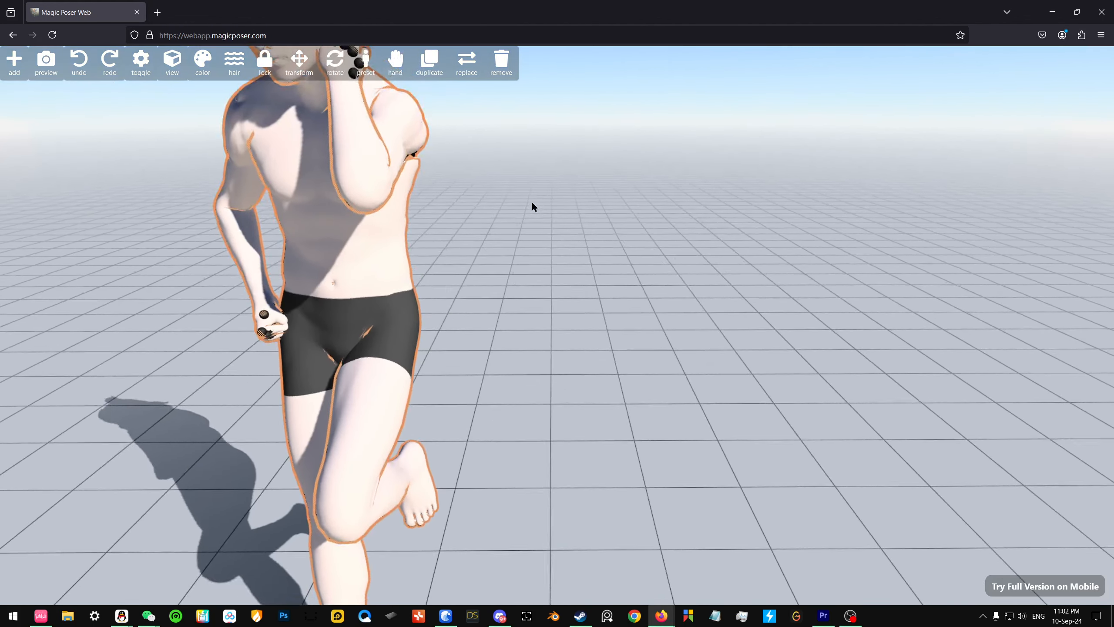
{"action": "right_click_drag", "start_coordinate": [531, 200], "coordinate": [573, 310]}
{"action": "scroll", "coordinate": [524, 289], "scroll_direction": "up", "scroll_amount": 3}
{"action": "left_click_drag", "start_coordinate": [573, 310], "coordinate": [544, 316]}
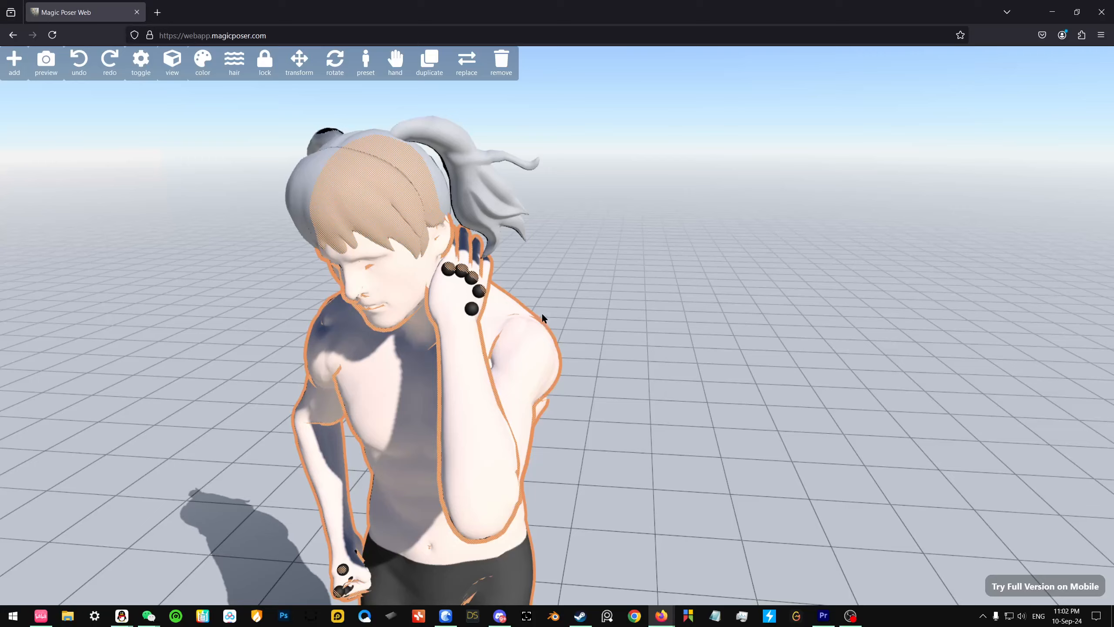
{"action": "scroll", "coordinate": [468, 297], "scroll_direction": "up", "scroll_amount": 3}
{"action": "left_click", "coordinate": [394, 60]}
{"action": "left_click", "coordinate": [394, 63]}
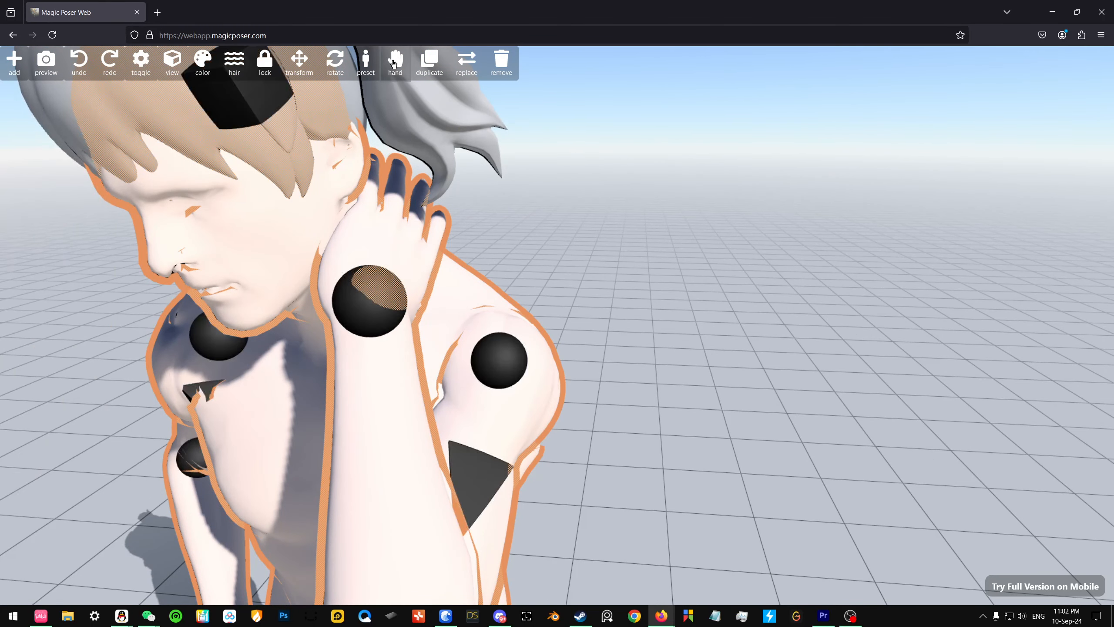
{"action": "left_click", "coordinate": [393, 63]}
Rotate the raised hand's finger joint nearest the face slightly with the rotation rings, finishing with the whole man selected.
{"action": "left_click", "coordinate": [360, 215]}
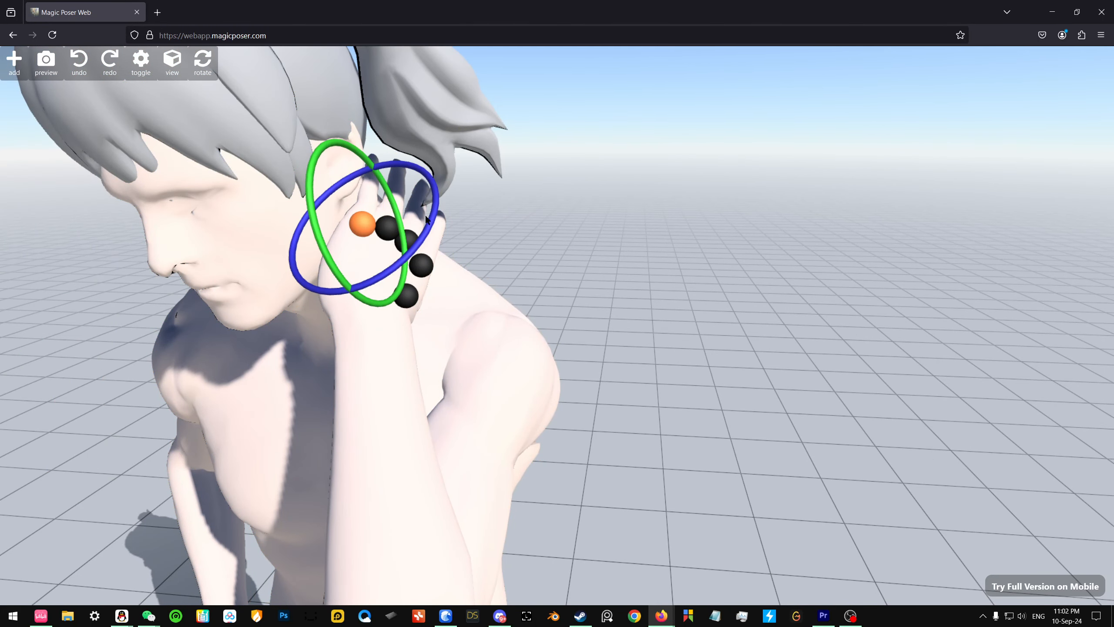
{"action": "left_click_drag", "start_coordinate": [429, 220], "coordinate": [311, 272]}
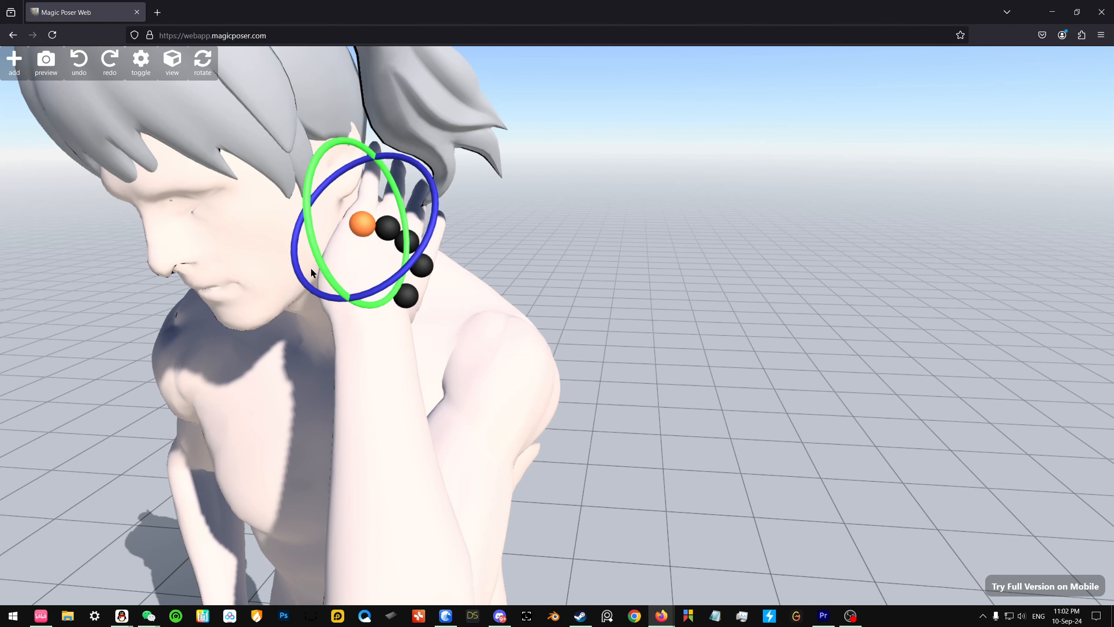
{"action": "left_click", "coordinate": [704, 269]}
{"action": "left_click", "coordinate": [362, 228]}
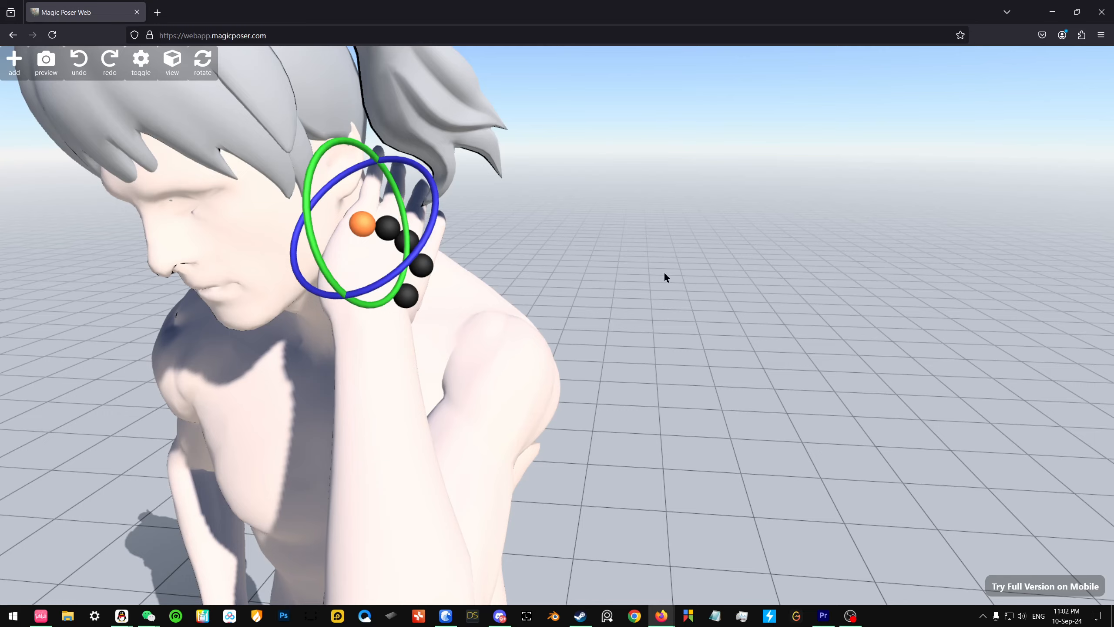
{"action": "left_click_drag", "start_coordinate": [664, 276], "coordinate": [313, 355]}
{"action": "left_click", "coordinate": [313, 355]}
{"action": "left_click_drag", "start_coordinate": [549, 277], "coordinate": [587, 264]}
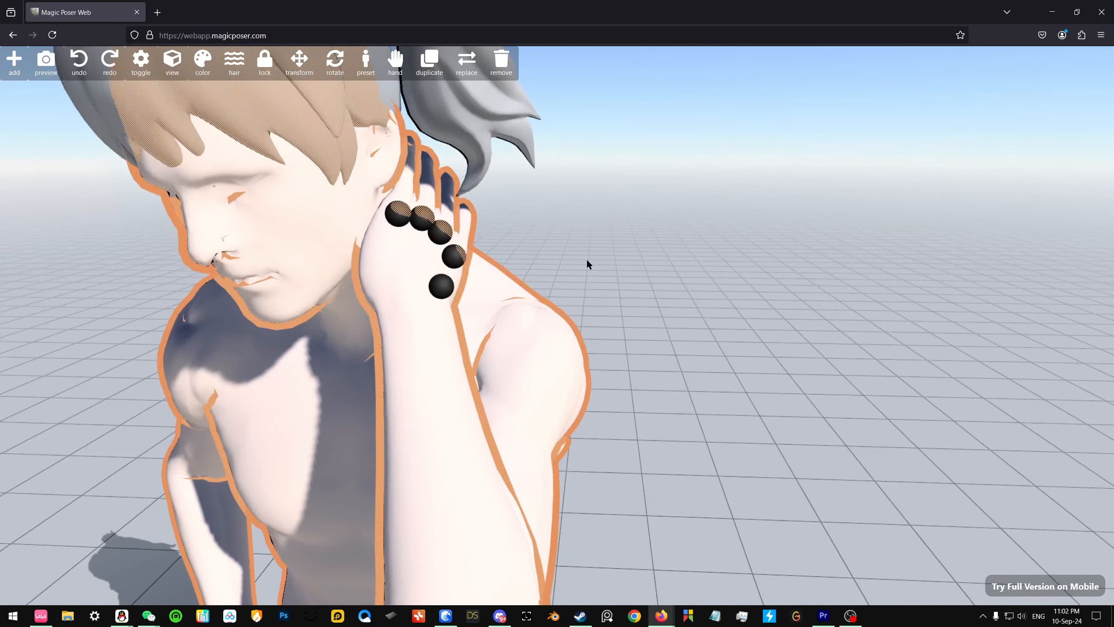
Return the man to the body-joint controls and frame more of his figure.
{"action": "left_click", "coordinate": [399, 60]}
{"action": "left_click", "coordinate": [399, 60]}
{"action": "scroll", "coordinate": [383, 249], "scroll_direction": "down", "scroll_amount": 10}
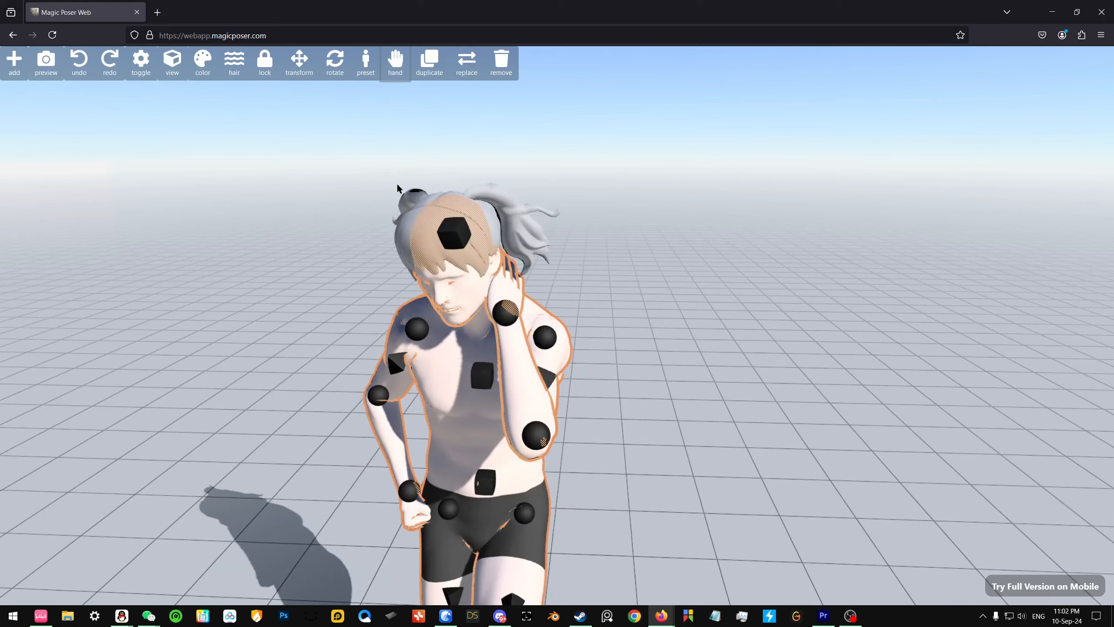
{"action": "left_click_drag", "start_coordinate": [629, 382], "coordinate": [649, 308]}
{"action": "right_click_drag", "start_coordinate": [650, 308], "coordinate": [653, 261]}
{"action": "left_click_drag", "start_coordinate": [652, 261], "coordinate": [637, 298]}
{"action": "right_click_drag", "start_coordinate": [637, 298], "coordinate": [637, 323]}
Reposition the raised arm by moving its shoulder joint and rotating it with the rotation rings.
{"action": "left_click", "coordinate": [548, 223]}
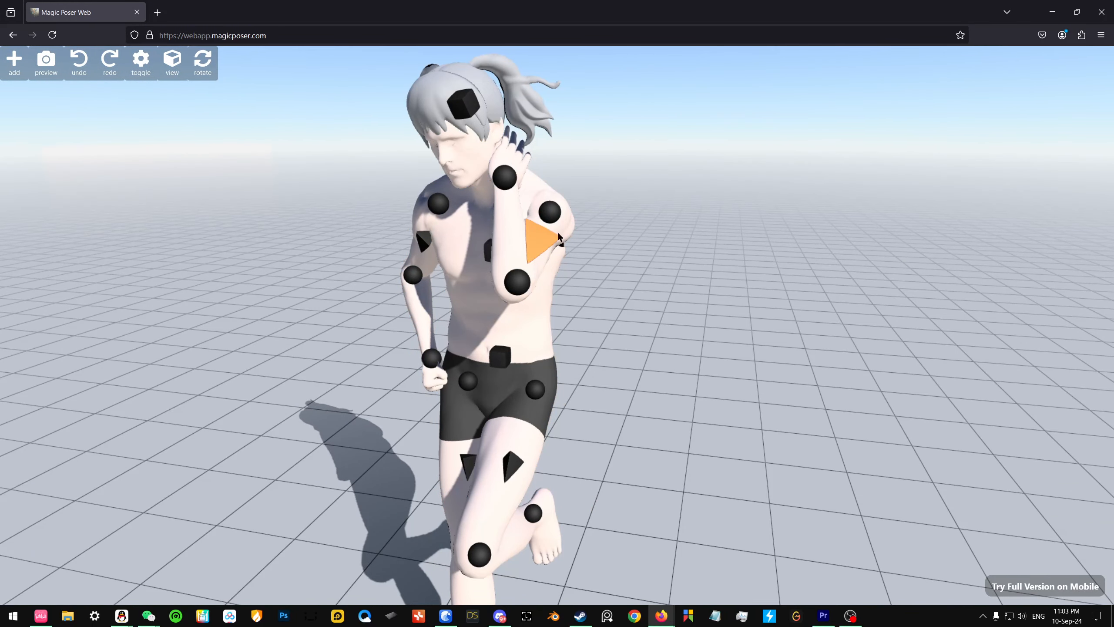
{"action": "scroll", "coordinate": [738, 300], "scroll_direction": "up", "scroll_amount": 5}
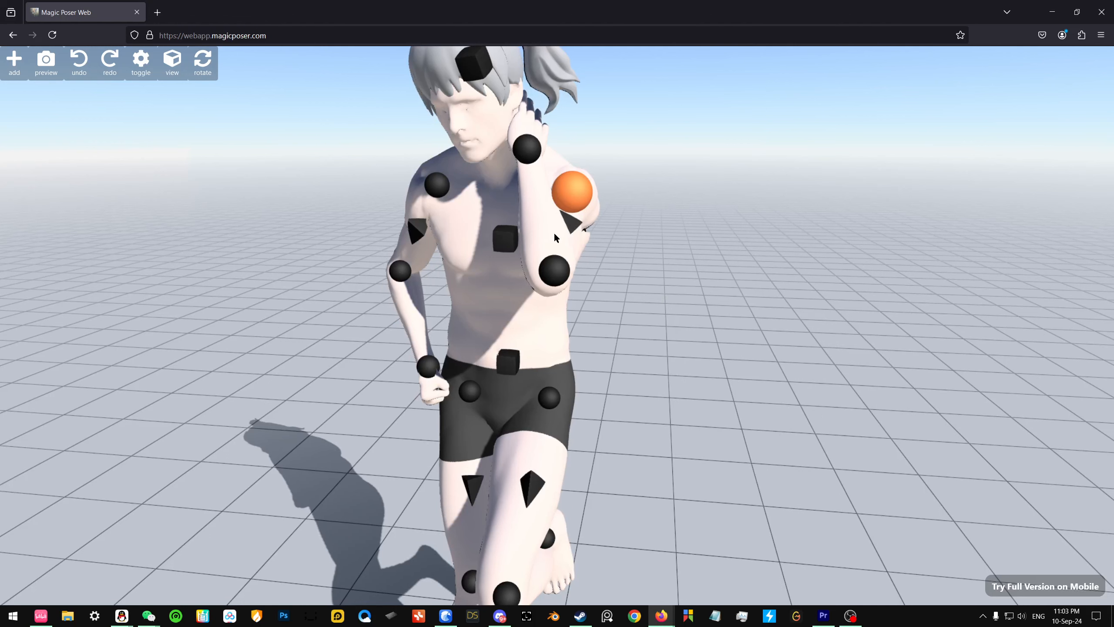
{"action": "mouse_move", "coordinate": [580, 189]}
{"action": "left_mouse_down"}
{"action": "mouse_move", "coordinate": [586, 204]}
{"action": "mouse_move", "coordinate": [559, 196]}
{"action": "mouse_move", "coordinate": [569, 194]}
{"action": "left_mouse_up"}
{"action": "left_click", "coordinate": [205, 69]}
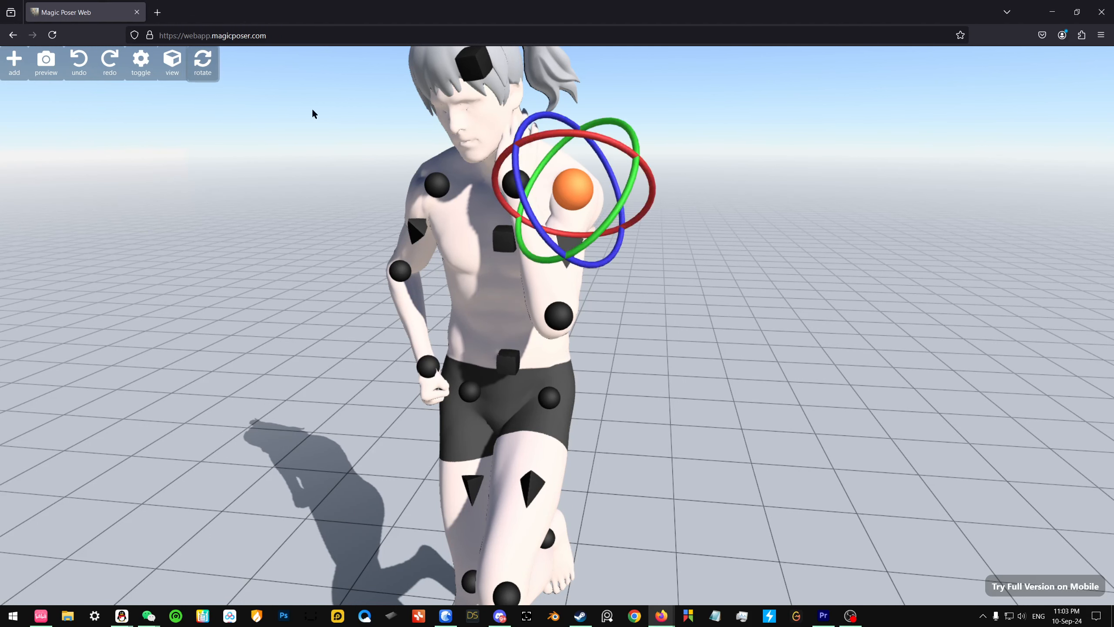
{"action": "left_click_drag", "start_coordinate": [616, 210], "coordinate": [641, 173]}
{"action": "left_click_drag", "start_coordinate": [548, 212], "coordinate": [582, 150]}
{"action": "left_click", "coordinate": [705, 285]}
{"action": "left_click_drag", "start_coordinate": [705, 285], "coordinate": [660, 275]}
Move the ankle joint of the bent leg and rotate the foot with the rotation rings.
{"action": "mouse_move", "coordinate": [521, 475]}
{"action": "left_mouse_down"}
{"action": "mouse_move", "coordinate": [480, 450]}
{"action": "mouse_move", "coordinate": [513, 488]}
{"action": "left_mouse_up"}
{"action": "left_click", "coordinate": [197, 77]}
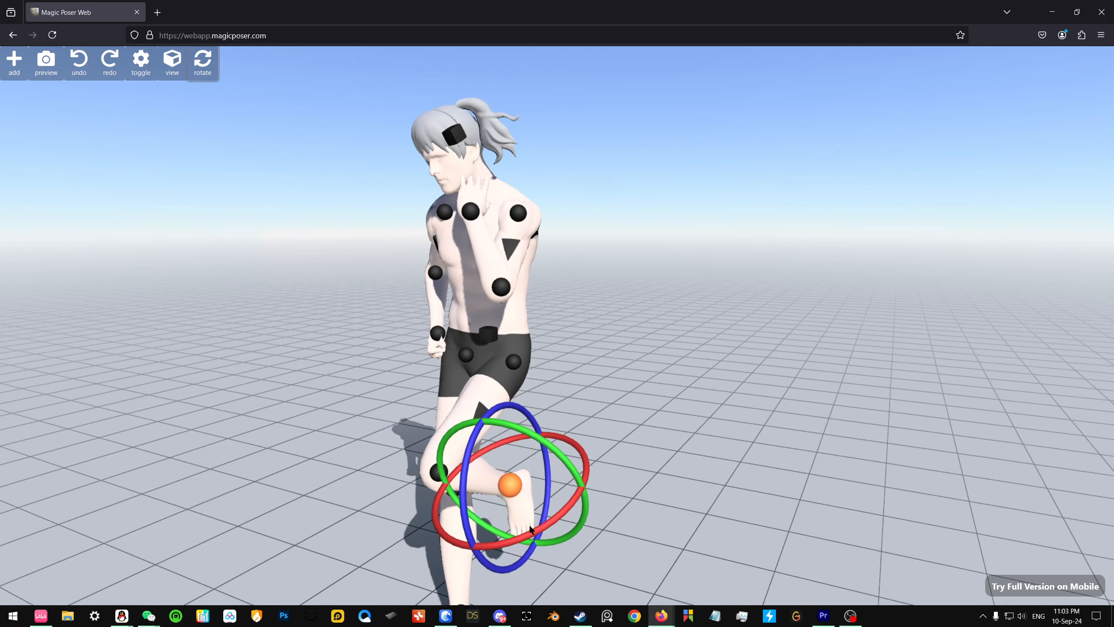
{"action": "left_click_drag", "start_coordinate": [530, 529], "coordinate": [466, 504]}
{"action": "left_click_drag", "start_coordinate": [612, 365], "coordinate": [600, 366]}
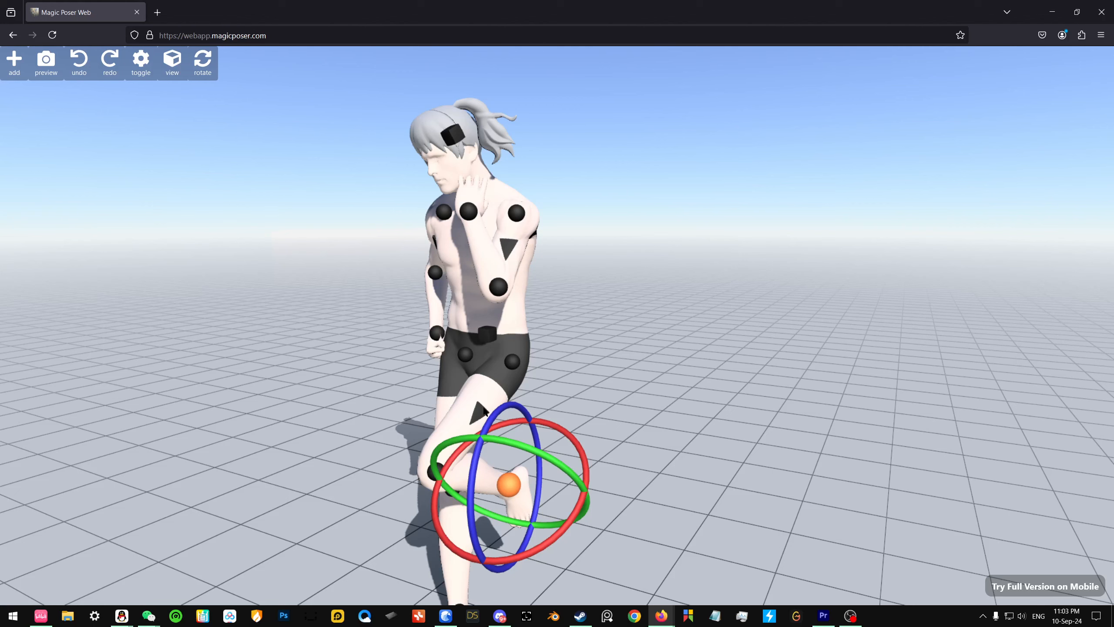
Lower the bent leg's foot toward the ground by its ankle joint and check the whole pose.
{"action": "left_click", "coordinate": [572, 386]}
{"action": "left_click", "coordinate": [488, 410]}
{"action": "left_click_drag", "start_coordinate": [514, 485], "coordinate": [515, 528]}
{"action": "left_click", "coordinate": [564, 449]}
{"action": "scroll", "coordinate": [565, 448], "scroll_direction": "down", "scroll_amount": 3}
{"action": "left_click_drag", "start_coordinate": [578, 443], "coordinate": [604, 422]}
{"action": "scroll", "coordinate": [605, 423], "scroll_direction": "up", "scroll_amount": 2}
{"action": "scroll", "coordinate": [605, 422], "scroll_direction": "down", "scroll_amount": 2}
Show the toggle options for ground guidelines, sky, sportswear and language.
{"action": "left_click", "coordinate": [142, 66]}
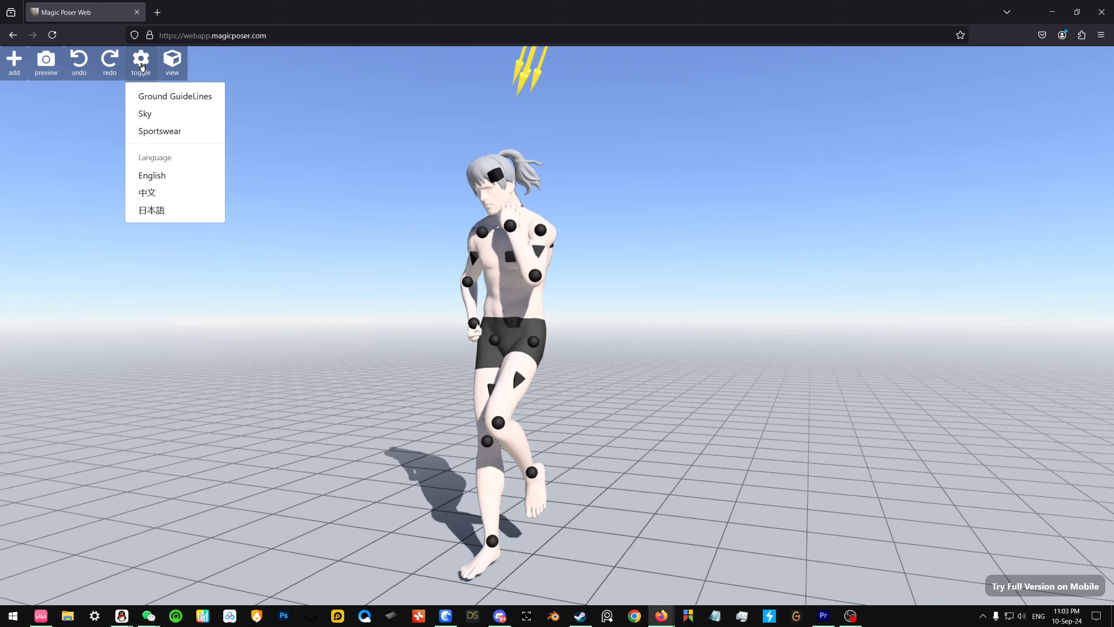
{"action": "left_click", "coordinate": [313, 238]}
Select the light arrows above the man and rotate the light around its vertical axis.
{"action": "scroll", "coordinate": [608, 161], "scroll_direction": "down", "scroll_amount": 3}
{"action": "left_click_drag", "start_coordinate": [609, 165], "coordinate": [629, 176]}
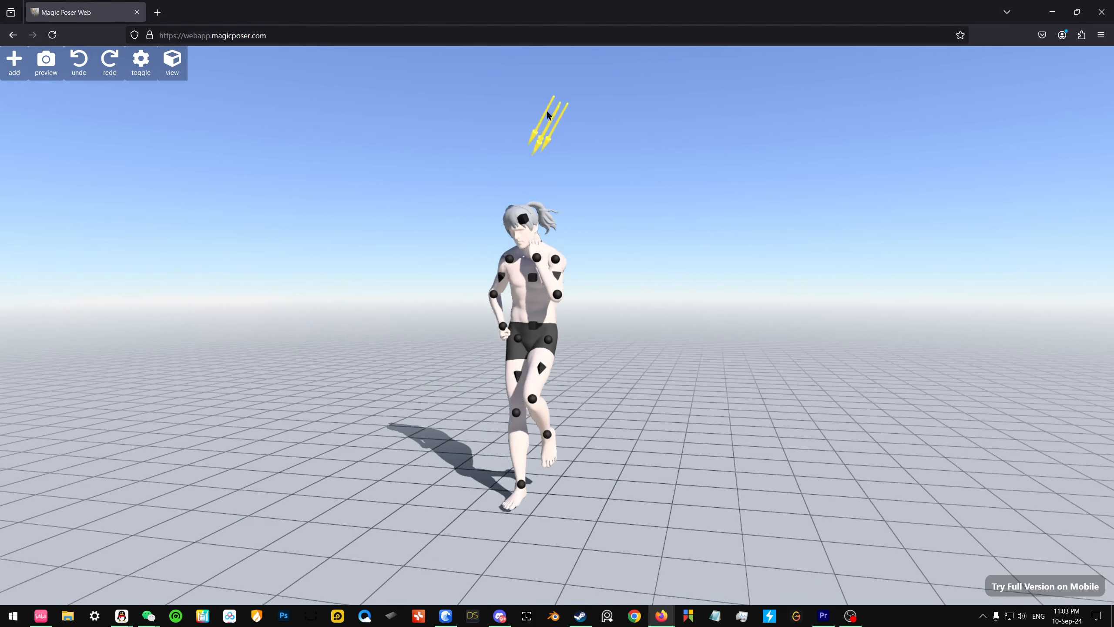
{"action": "left_click", "coordinate": [547, 113]}
{"action": "left_click", "coordinate": [239, 78]}
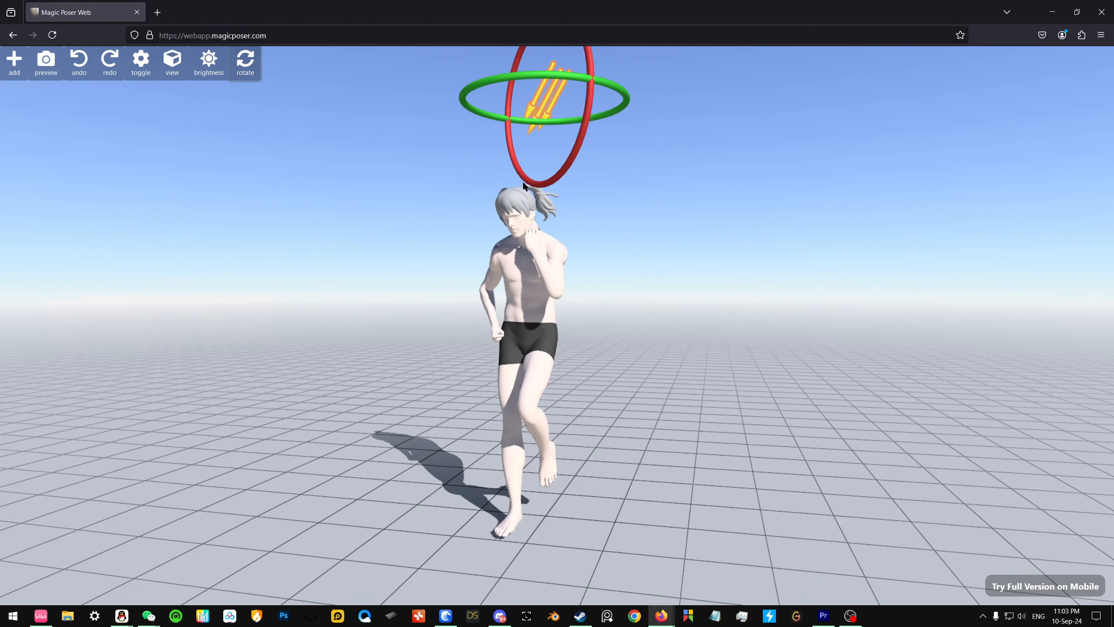
{"action": "left_click_drag", "start_coordinate": [628, 97], "coordinate": [547, 87]}
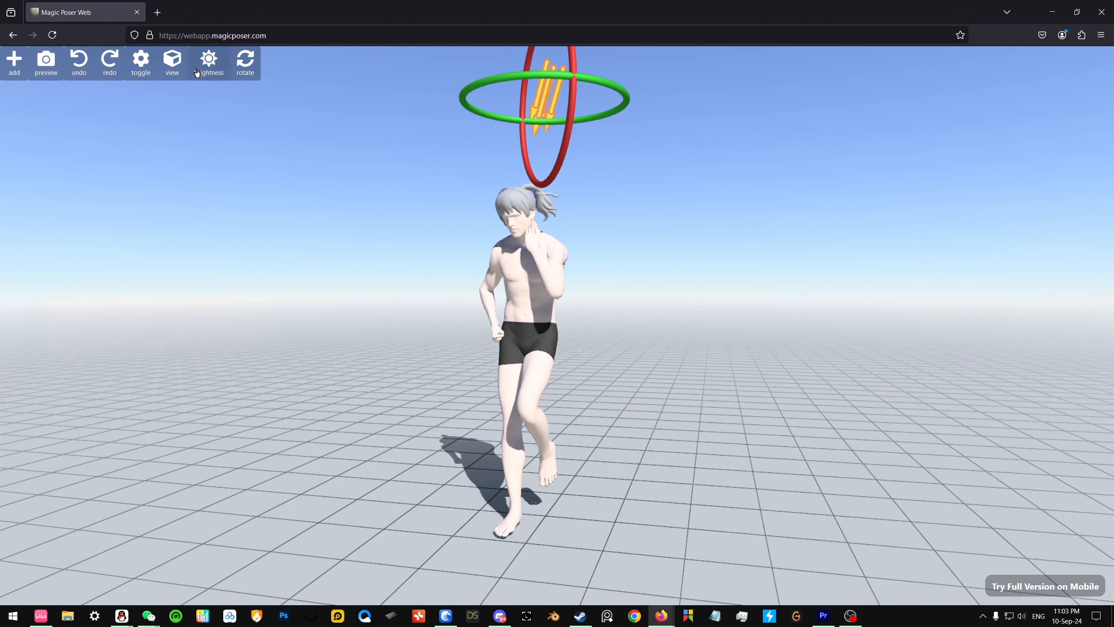
Lower the light's brightness to the minimum and view the darkened scene.
{"action": "left_click", "coordinate": [197, 73]}
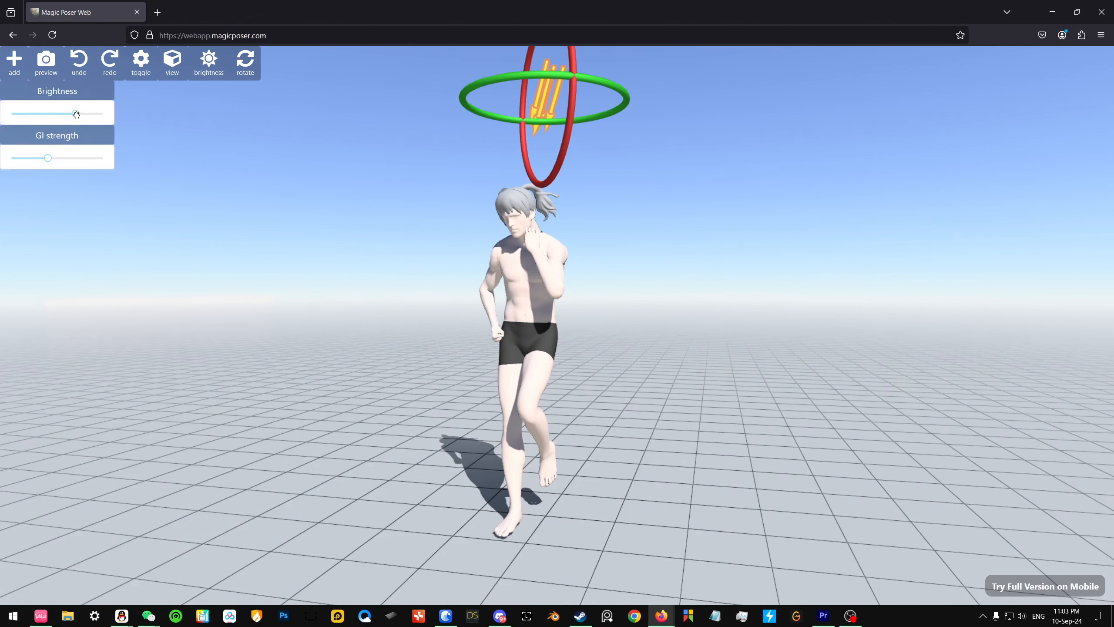
{"action": "left_click_drag", "start_coordinate": [77, 114], "coordinate": [18, 114]}
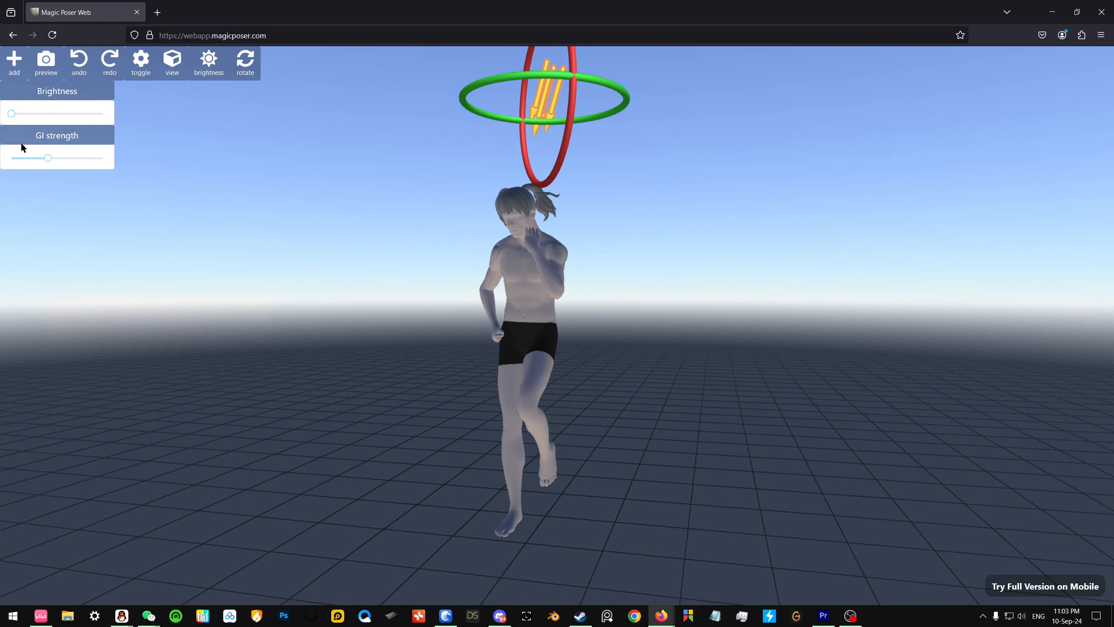
{"action": "left_click_drag", "start_coordinate": [353, 185], "coordinate": [372, 236]}
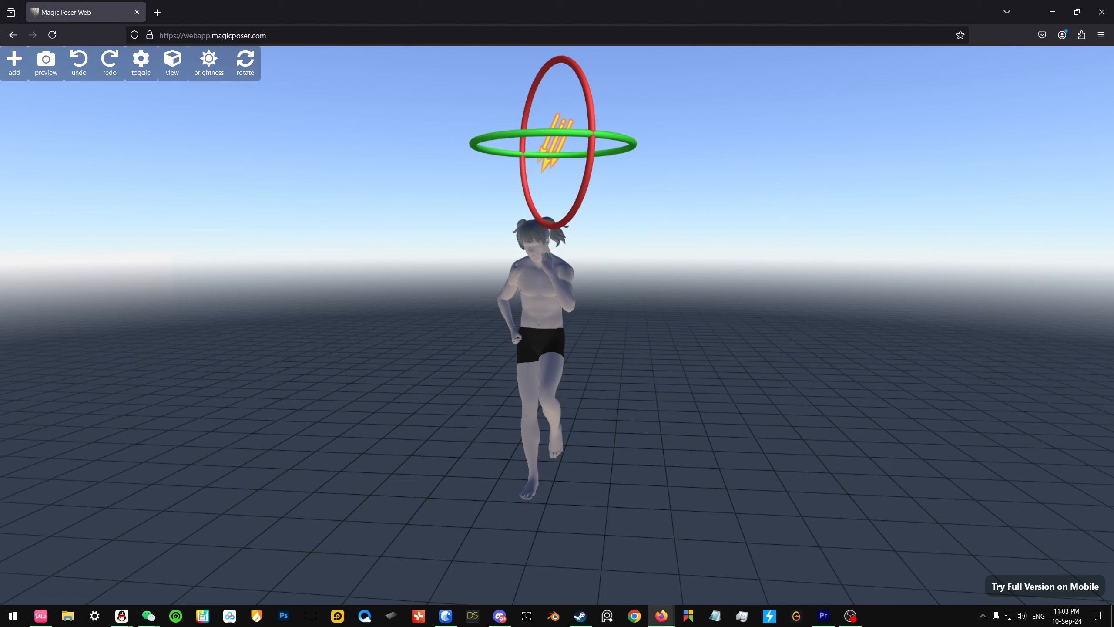
{"action": "key", "text": "alt+Tab"}
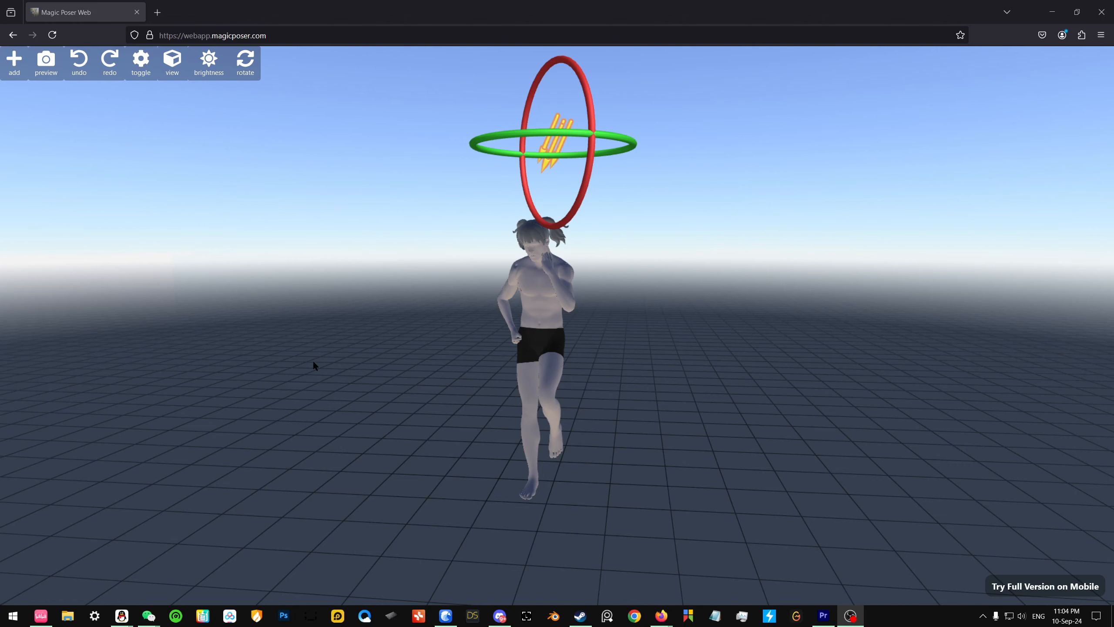
Lower both the light's brightness and its GI strength to the minimum and view the scene.
{"action": "scroll", "coordinate": [313, 362], "scroll_direction": "up", "scroll_amount": 1}
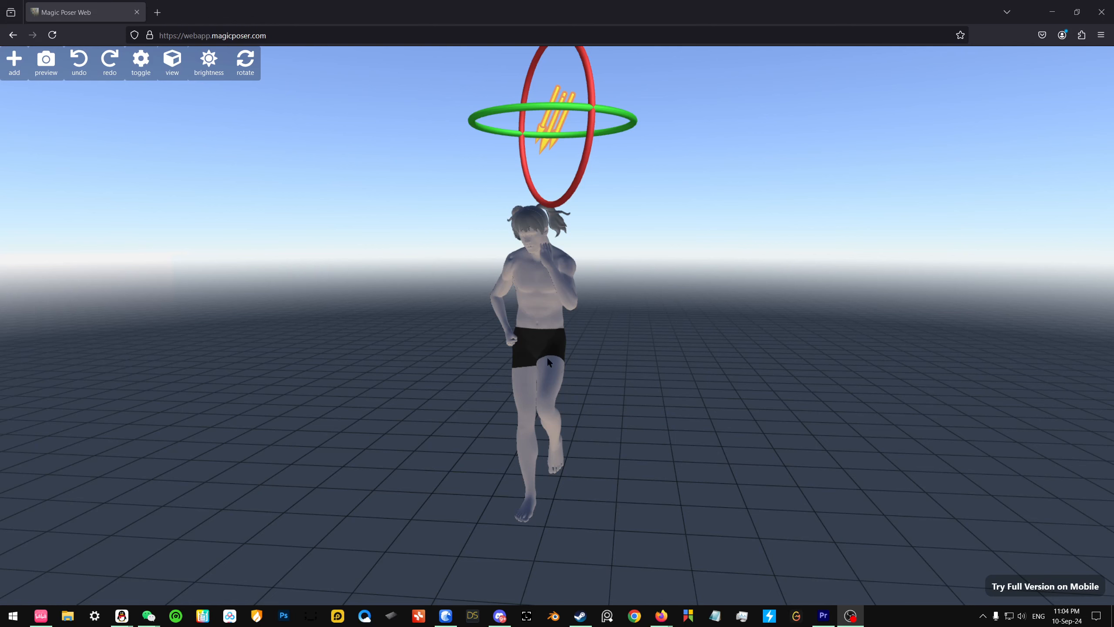
{"action": "left_click", "coordinate": [215, 73]}
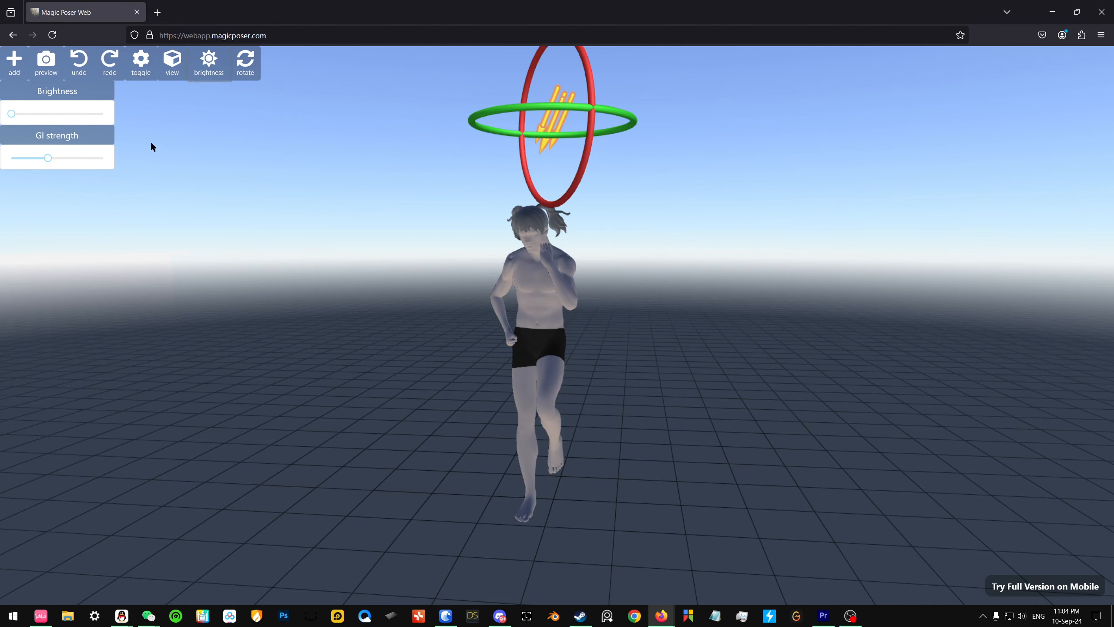
{"action": "mouse_move", "coordinate": [13, 113]}
{"action": "left_mouse_down"}
{"action": "mouse_move", "coordinate": [26, 113]}
{"action": "mouse_move", "coordinate": [11, 114]}
{"action": "left_mouse_up"}
{"action": "left_click_drag", "start_coordinate": [50, 158], "coordinate": [11, 158]}
{"action": "left_click_drag", "start_coordinate": [339, 210], "coordinate": [403, 275]}
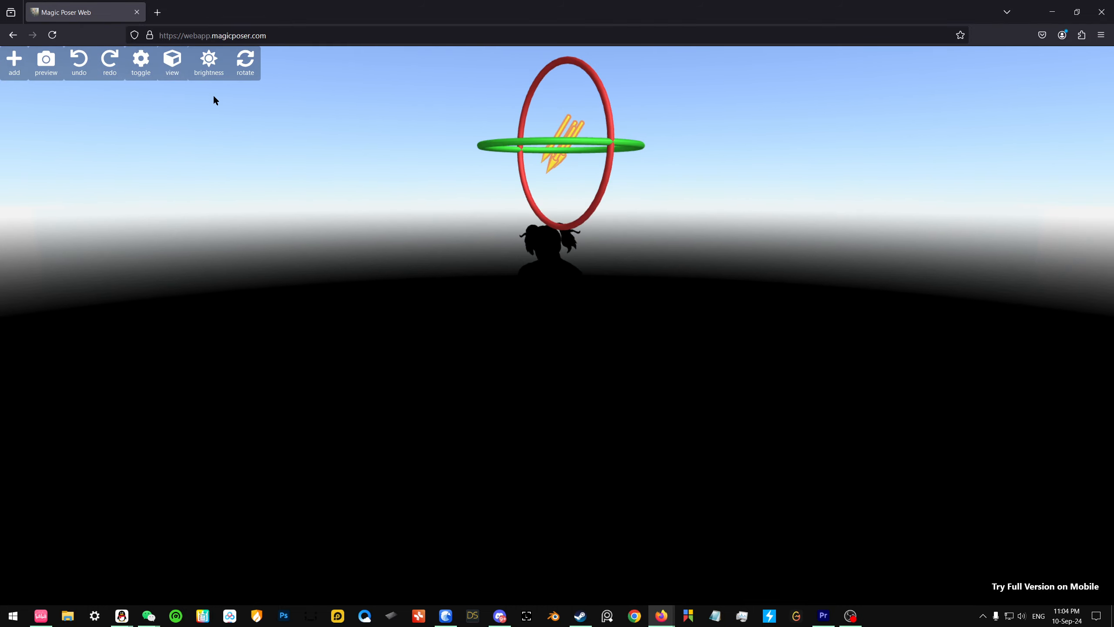
{"action": "left_click", "coordinate": [208, 59]}
{"action": "left_click_drag", "start_coordinate": [244, 202], "coordinate": [333, 238]}
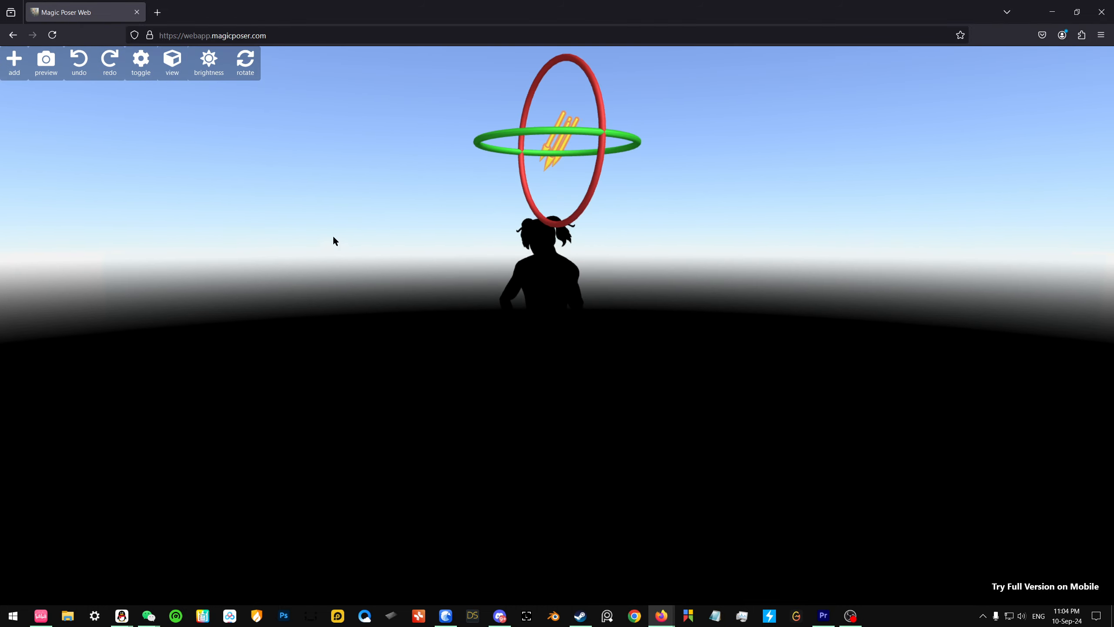
Compare a low GI strength with the maximum, leave it at the maximum, and deselect the light.
{"action": "left_click", "coordinate": [209, 59]}
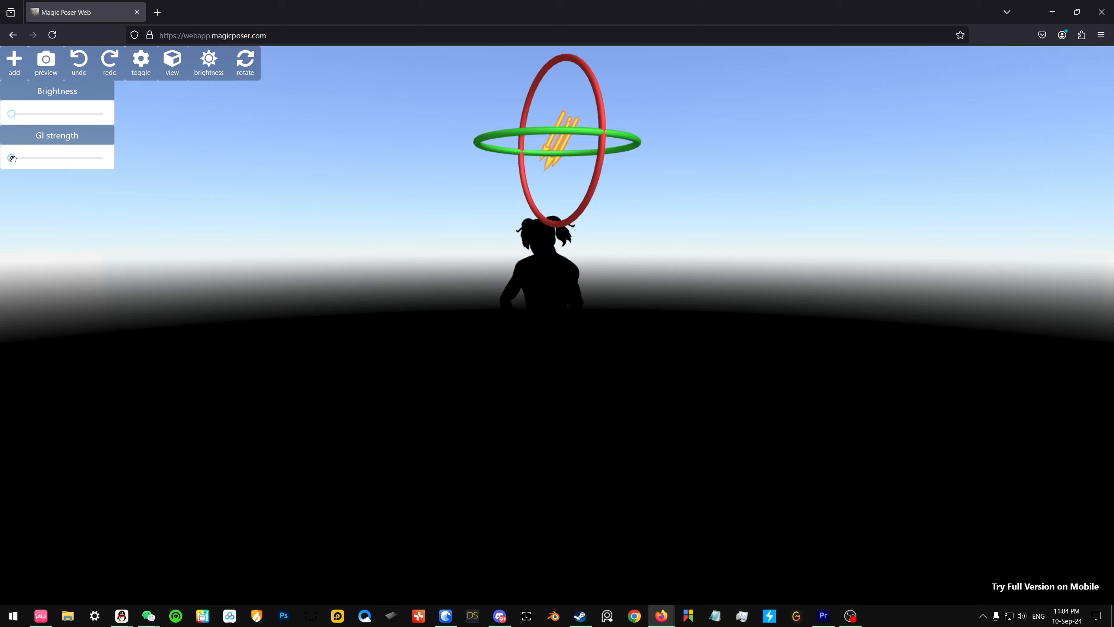
{"action": "left_click_drag", "start_coordinate": [12, 159], "coordinate": [25, 159]}
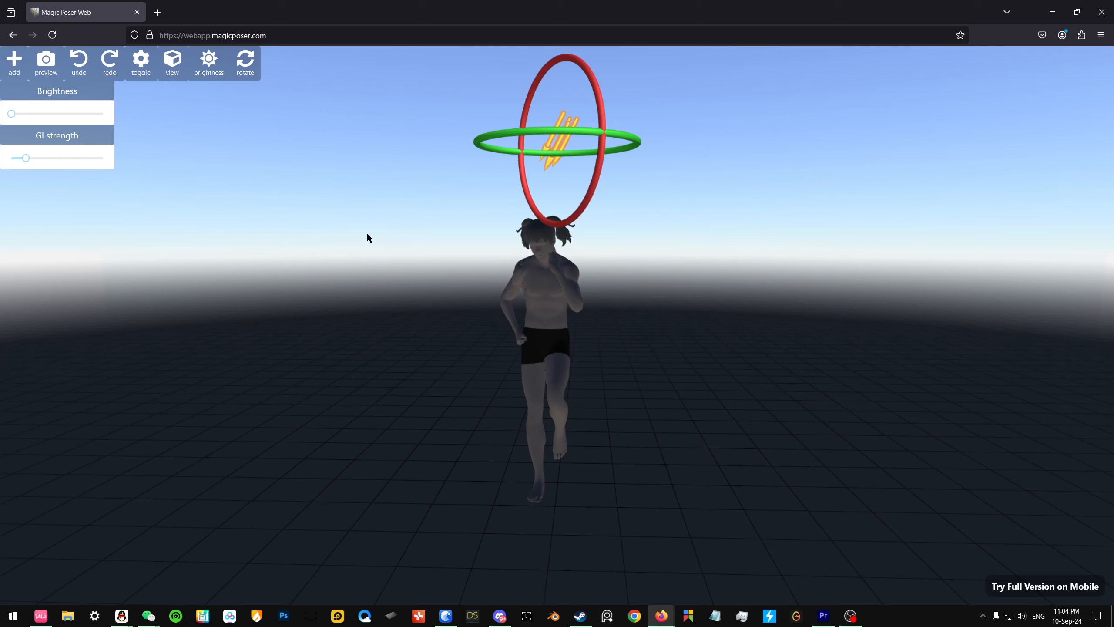
{"action": "left_click_drag", "start_coordinate": [27, 158], "coordinate": [140, 171]}
{"action": "left_click", "coordinate": [162, 168]}
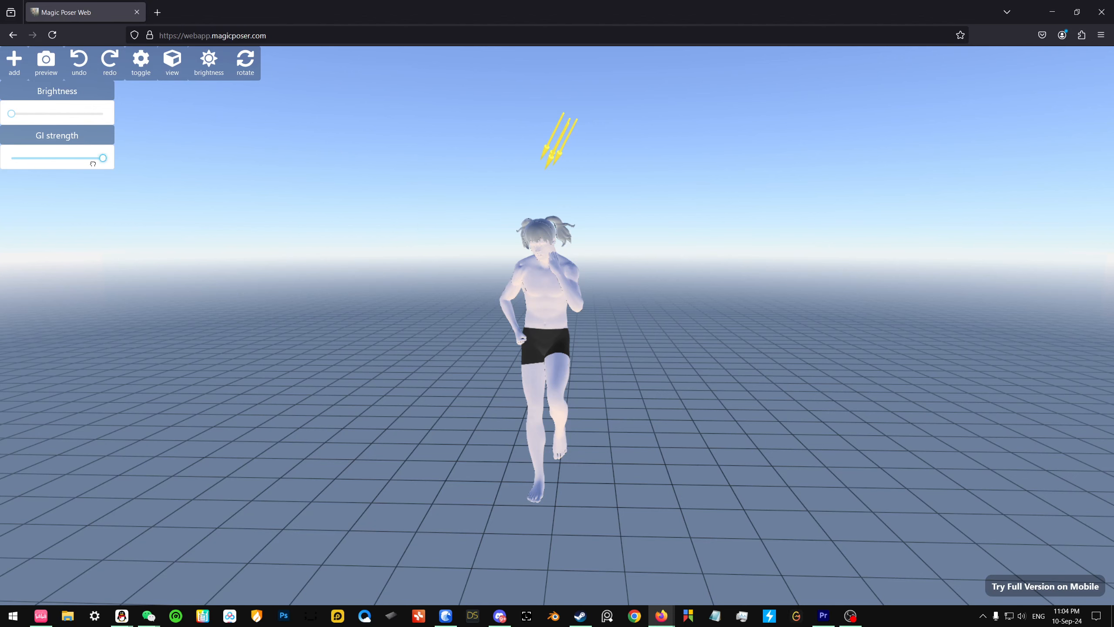
{"action": "left_click_drag", "start_coordinate": [93, 164], "coordinate": [26, 158]}
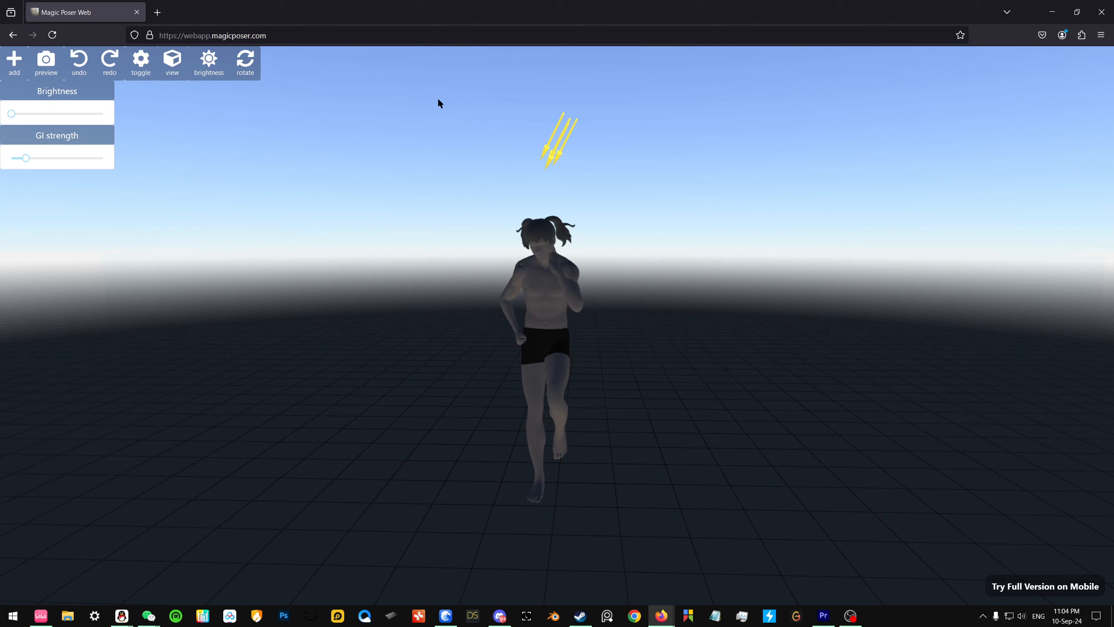
{"action": "left_click_drag", "start_coordinate": [25, 158], "coordinate": [243, 174]}
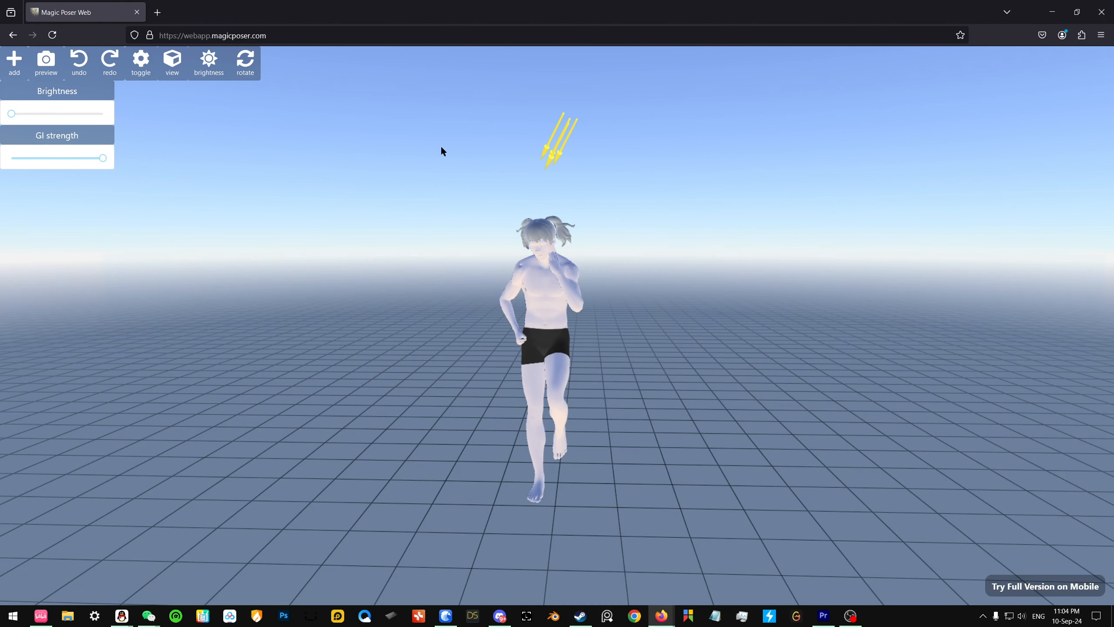
{"action": "left_click_drag", "start_coordinate": [520, 372], "coordinate": [566, 377]}
{"action": "left_click", "coordinate": [208, 240]}
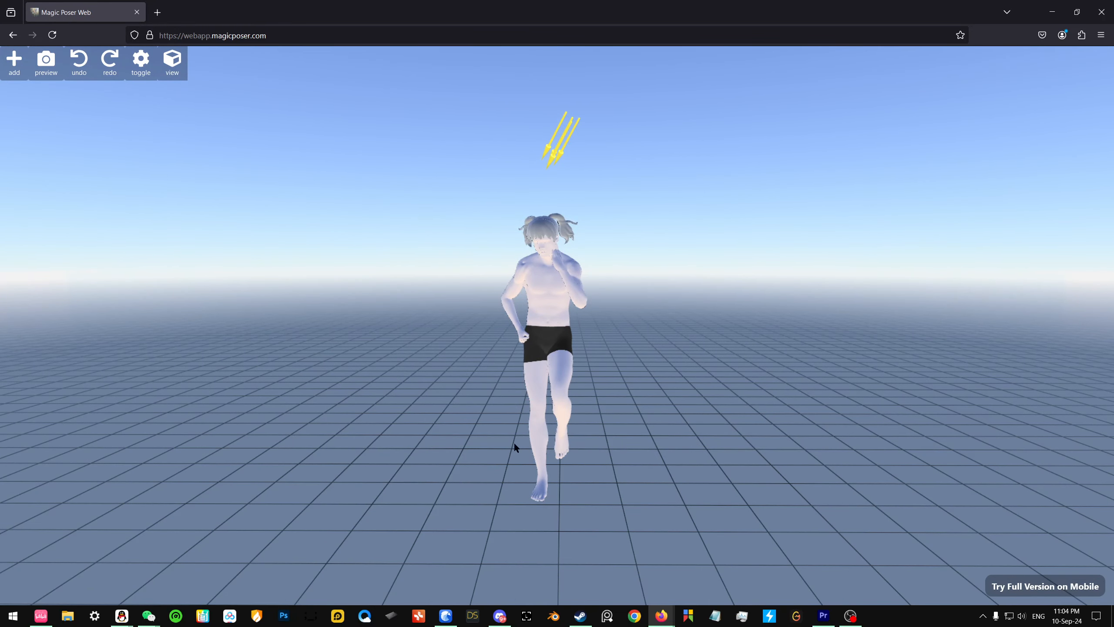
Select the light arrows, set the GI strength to slightly below halfway, and raise the brightness to the maximum.
{"action": "scroll", "coordinate": [598, 398], "scroll_direction": "up", "scroll_amount": 5}
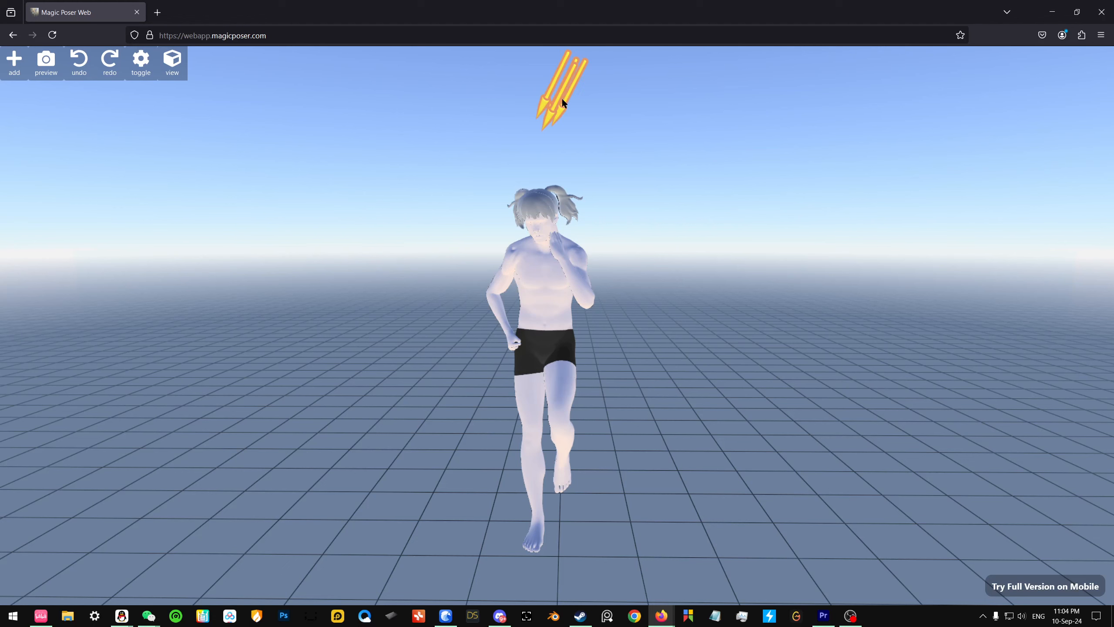
{"action": "left_click", "coordinate": [561, 100]}
{"action": "left_click", "coordinate": [209, 61]}
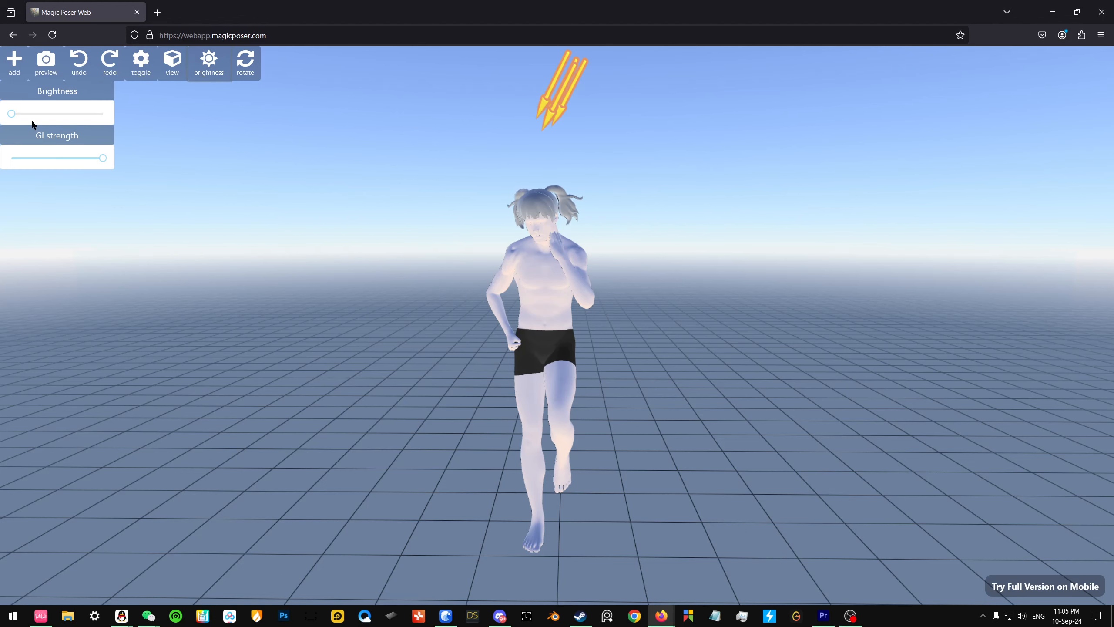
{"action": "left_click_drag", "start_coordinate": [100, 161], "coordinate": [49, 162]}
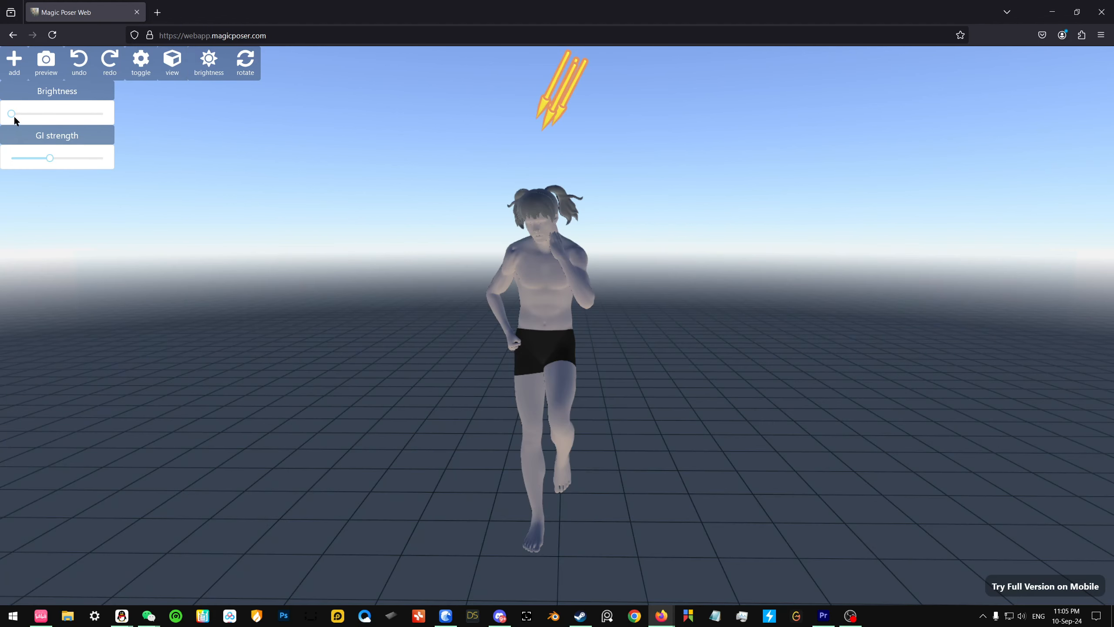
{"action": "left_click_drag", "start_coordinate": [11, 114], "coordinate": [264, 118]}
{"action": "left_click", "coordinate": [556, 95]}
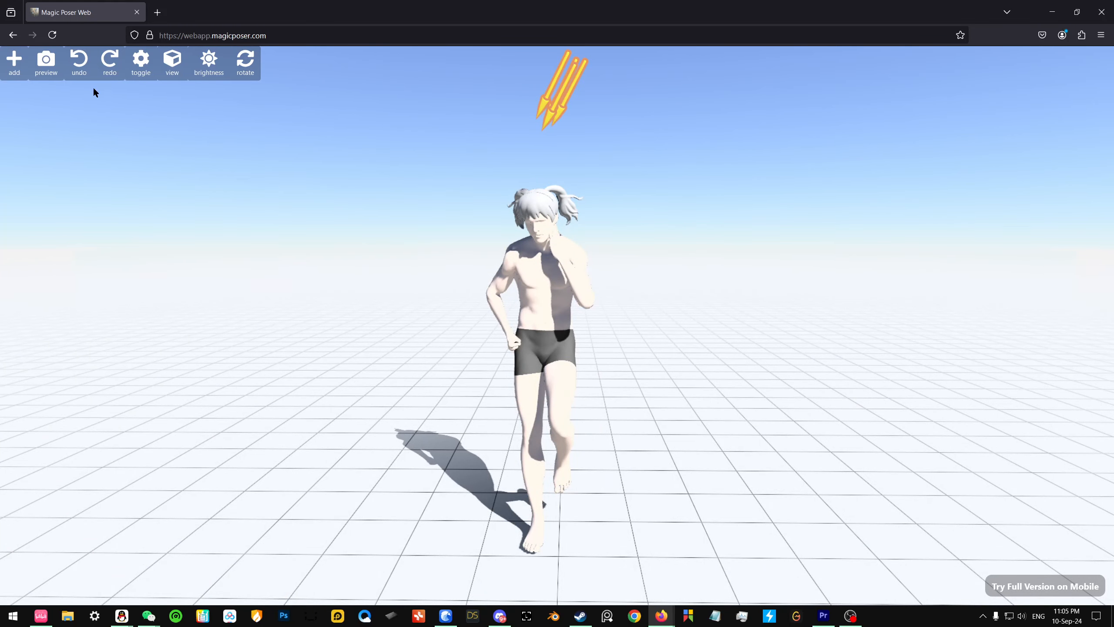
Show the rotation rings and rotate the light above the man.
{"action": "left_click", "coordinate": [240, 74]}
{"action": "left_click_drag", "start_coordinate": [607, 101], "coordinate": [556, 84]}
{"action": "left_click_drag", "start_coordinate": [324, 246], "coordinate": [291, 249]}
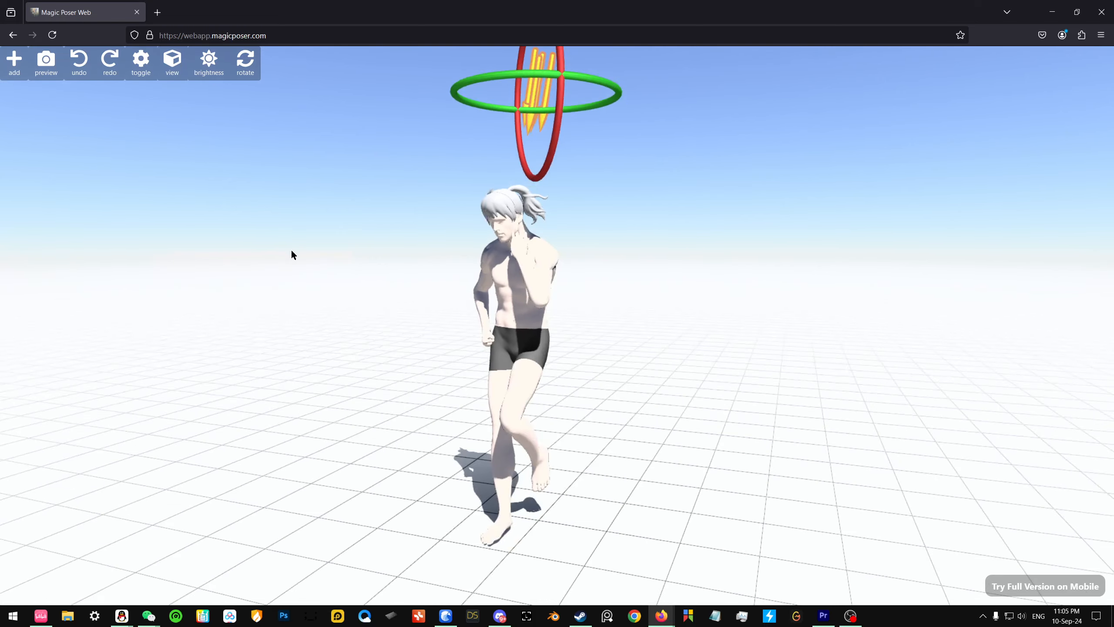
Lower the light's brightness to about a third of its range, check the shading, and deselect the light.
{"action": "left_click", "coordinate": [216, 67]}
{"action": "left_click_drag", "start_coordinate": [87, 113], "coordinate": [43, 113]}
{"action": "left_click_drag", "start_coordinate": [341, 275], "coordinate": [365, 274]}
{"action": "scroll", "coordinate": [373, 277], "scroll_direction": "up", "scroll_amount": 1}
{"action": "scroll", "coordinate": [372, 276], "scroll_direction": "down", "scroll_amount": 2}
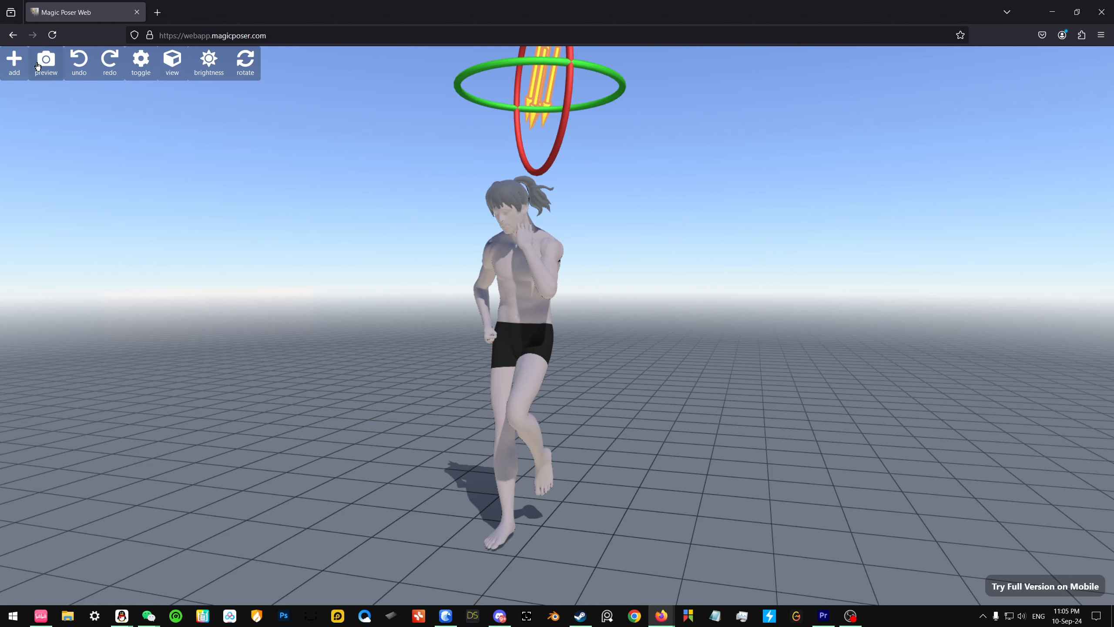
{"action": "left_click_drag", "start_coordinate": [258, 208], "coordinate": [194, 171]}
{"action": "left_click", "coordinate": [335, 158]}
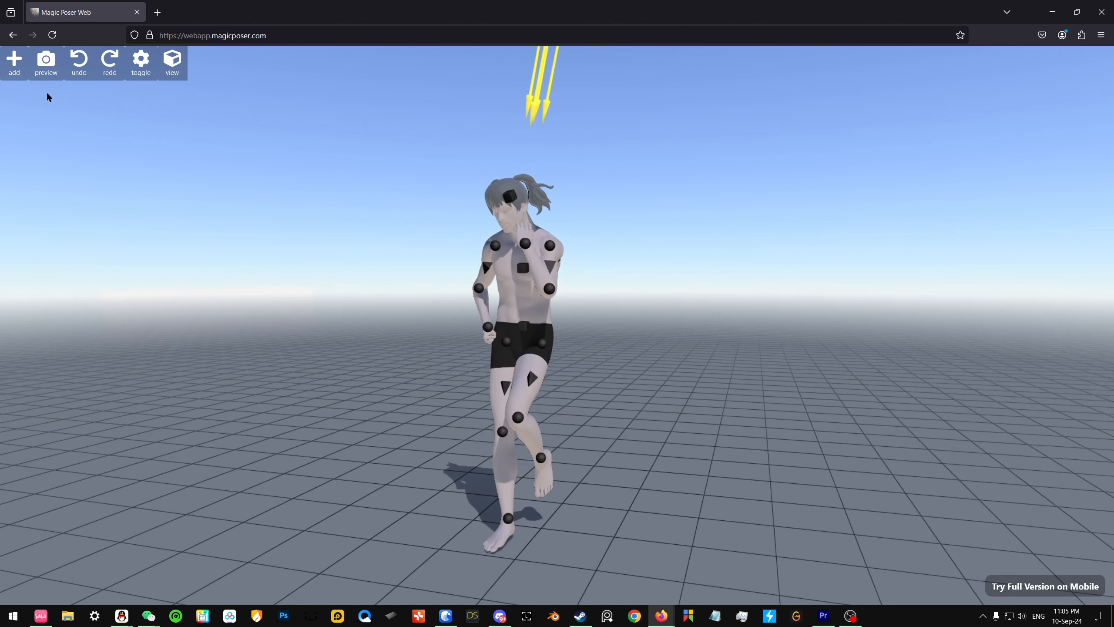
Frame the whole posed man closely from a slightly lower angle and preview the scene without joints or tools.
{"action": "left_click", "coordinate": [47, 73]}
{"action": "scroll", "coordinate": [335, 275], "scroll_direction": "up", "scroll_amount": 1}
{"action": "left_click_drag", "start_coordinate": [335, 275], "coordinate": [319, 277]}
{"action": "right_click_drag", "start_coordinate": [319, 277], "coordinate": [345, 248]}
{"action": "scroll", "coordinate": [345, 249], "scroll_direction": "up", "scroll_amount": 2}
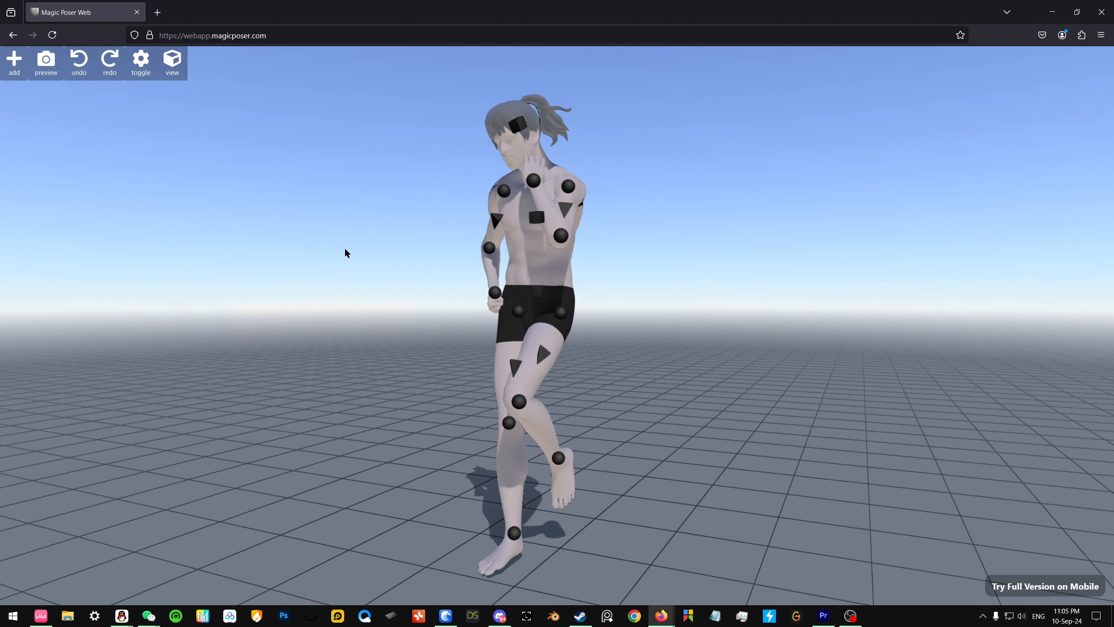
{"action": "left_click_drag", "start_coordinate": [345, 249], "coordinate": [357, 238]}
{"action": "scroll", "coordinate": [349, 239], "scroll_direction": "up", "scroll_amount": 2}
{"action": "scroll", "coordinate": [348, 239], "scroll_direction": "down", "scroll_amount": 1}
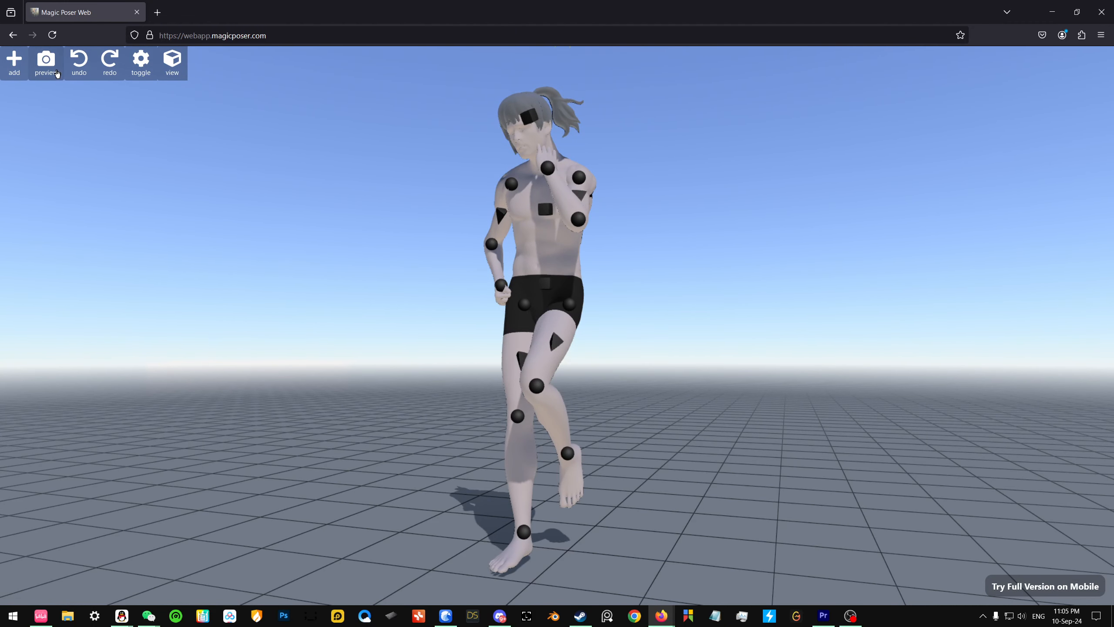
{"action": "left_click", "coordinate": [58, 72]}
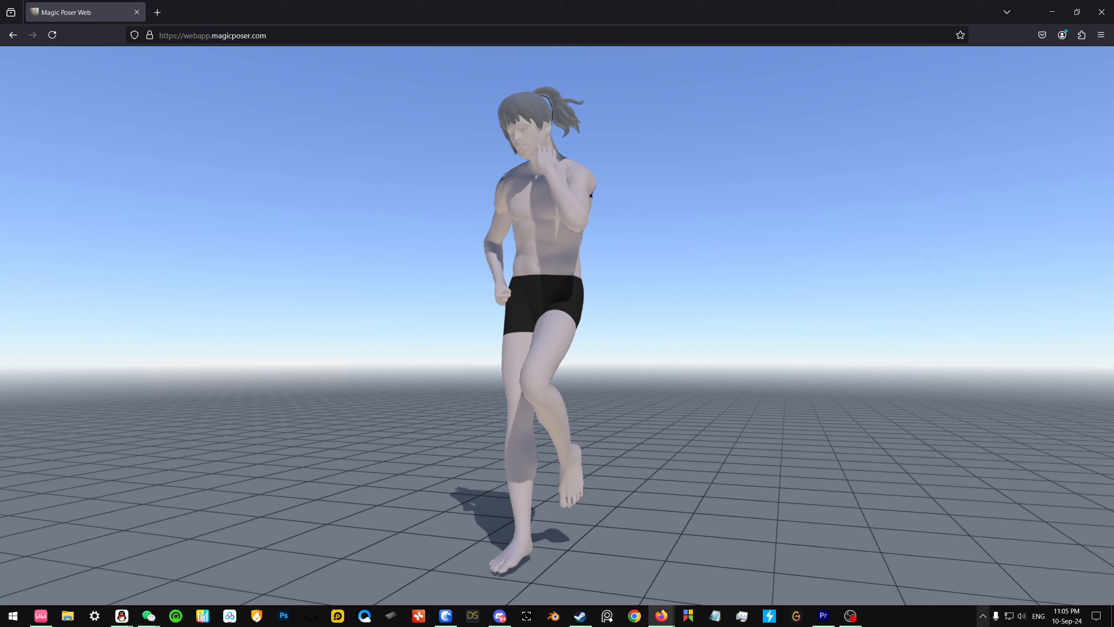
{"action": "left_click", "coordinate": [850, 616]}
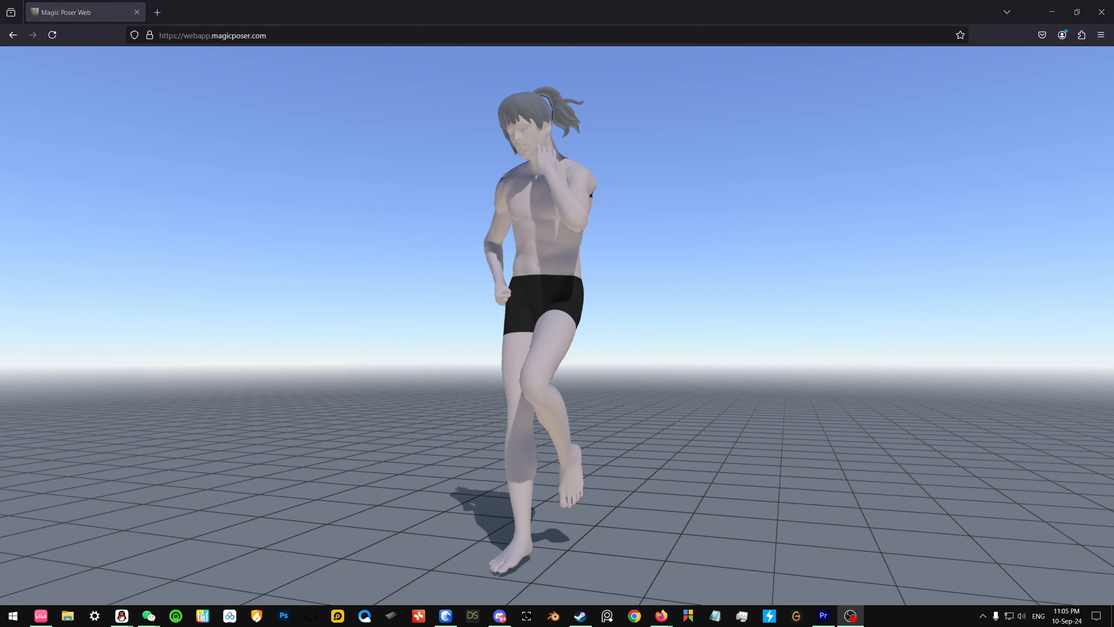